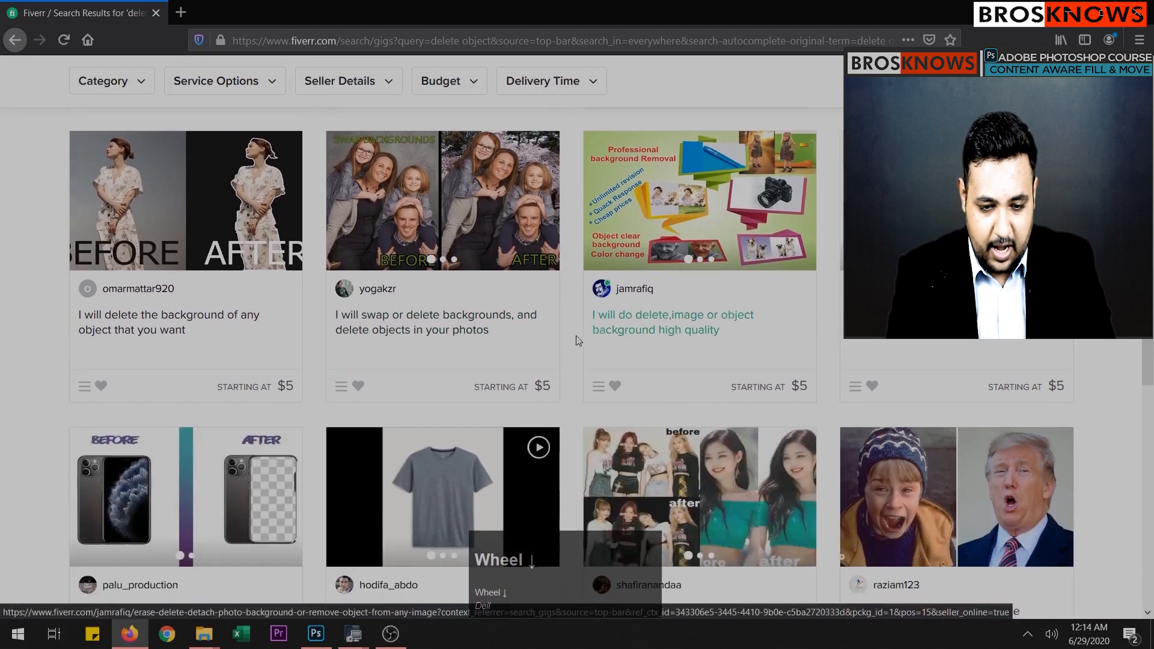
# Browse the Fiverr search results for gigs that delete objects from photos.
pyautogui.scroll(-4, 415, 360)
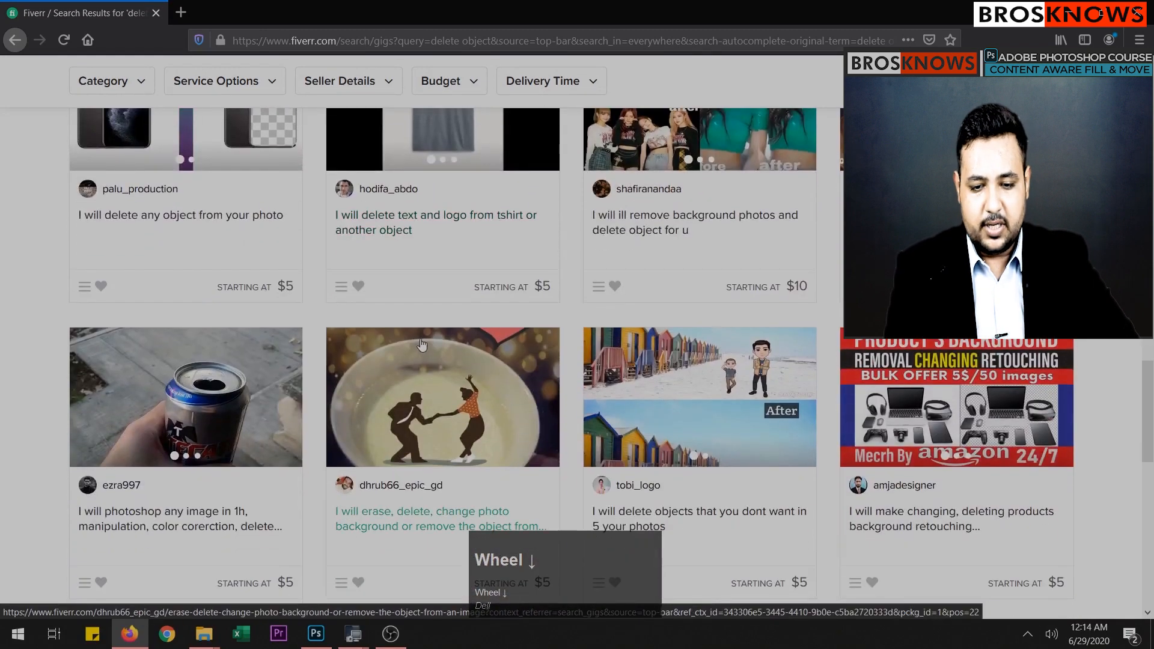
pyautogui.scroll(18, 423, 343)
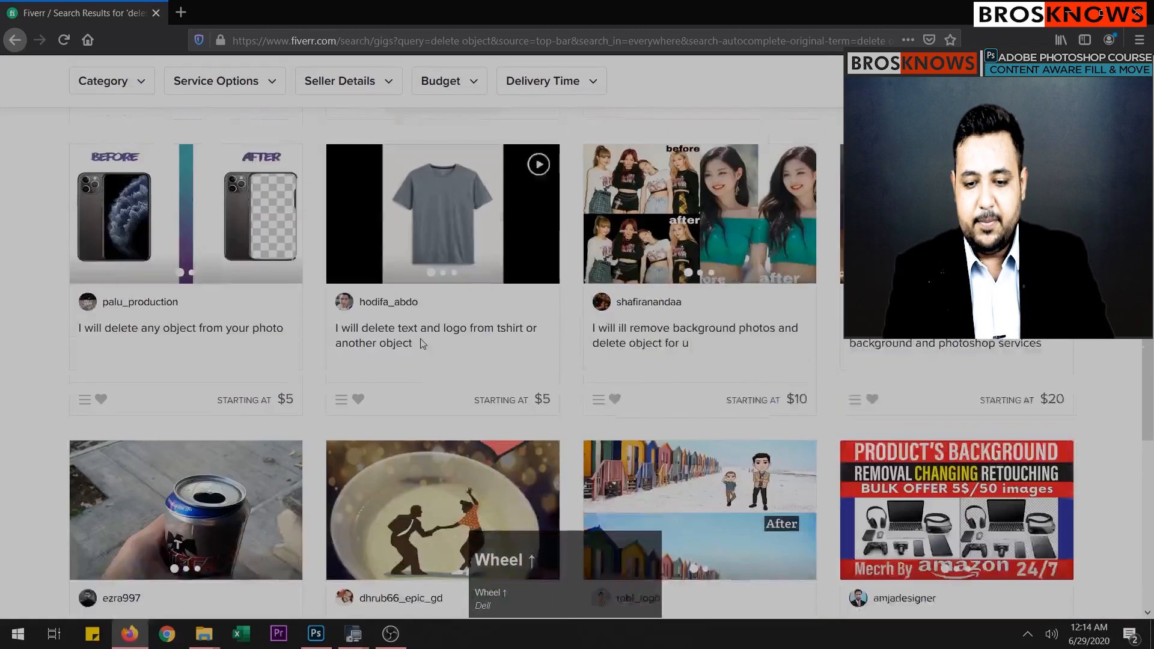
pyautogui.scroll(3, 423, 343)
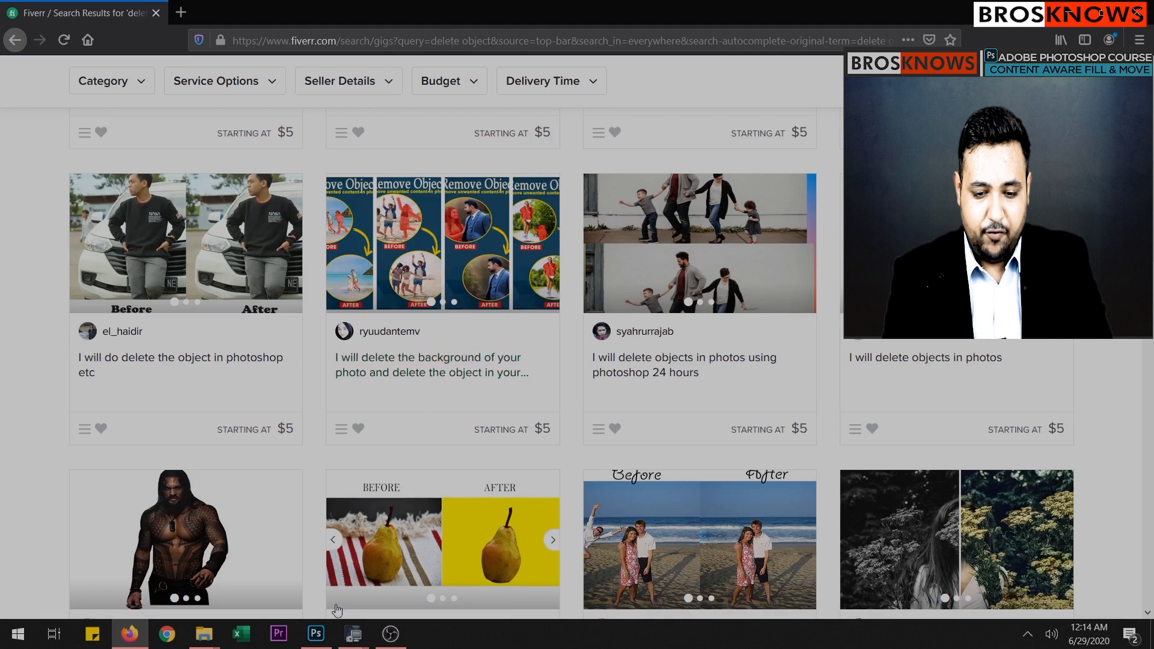
# Switch to Photoshop and draw a rectangular marquee selection about 46.2 in wide and 26.8 in high across the middle of Layer 2.
pyautogui.click(316, 642)
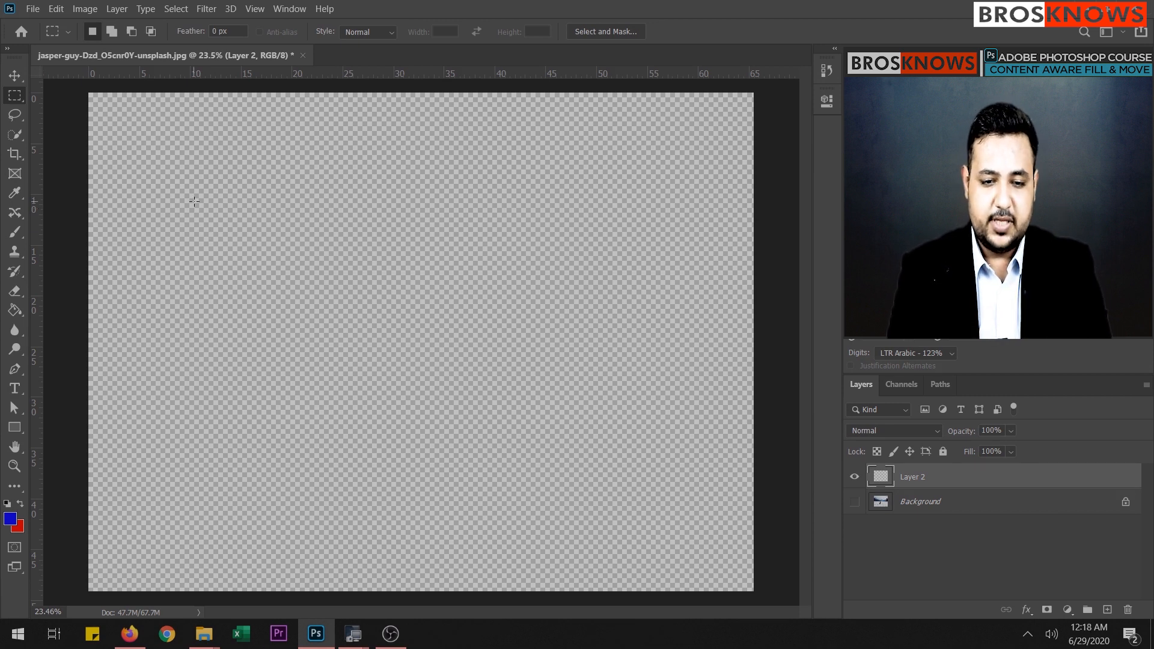
pyautogui.moveTo(187, 210); pyautogui.dragTo(657, 482)
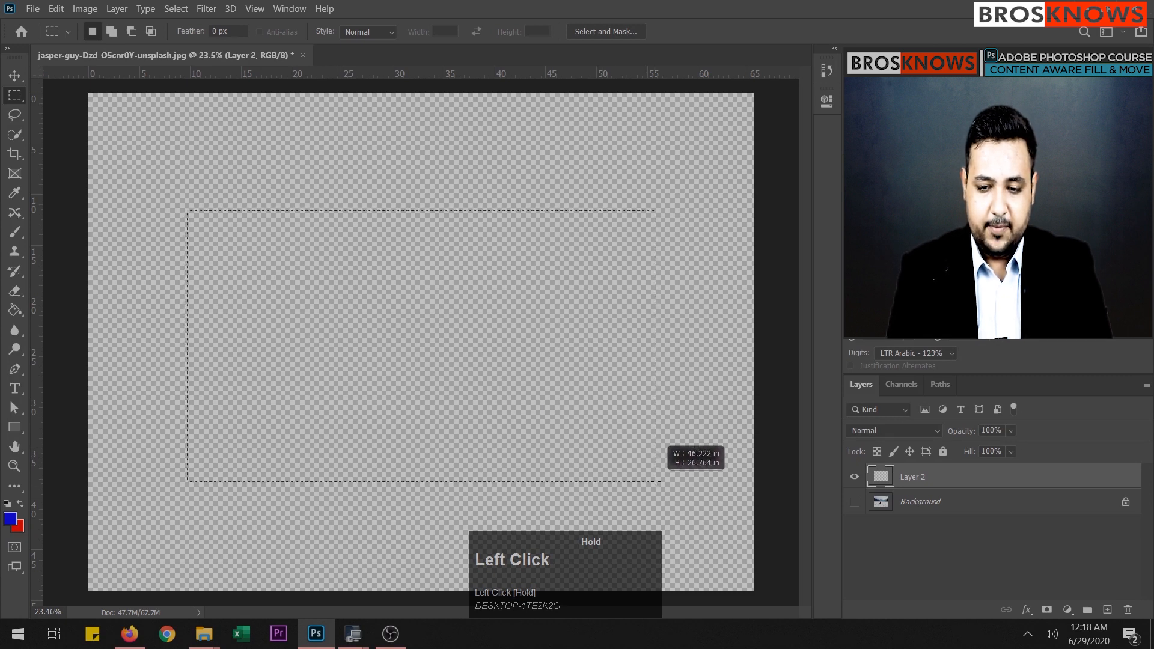
pyautogui.moveTo(657, 483); pyautogui.dragTo(656, 482)
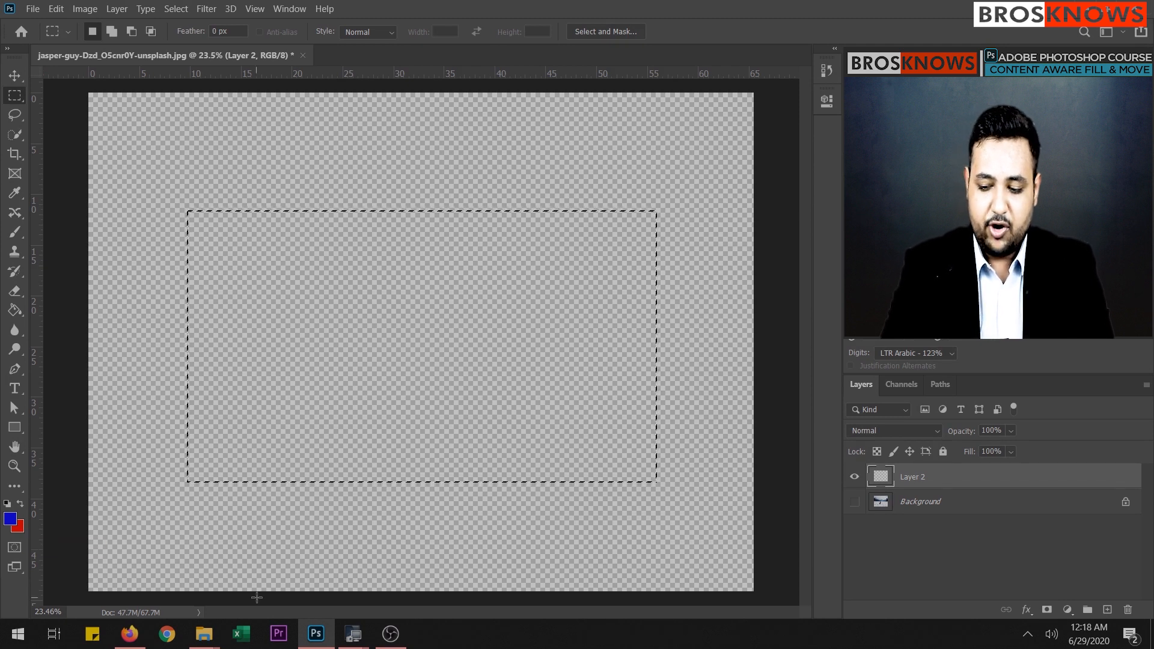
# Try filling the selection directly with the red background color and with the blue foreground color, undoing each fill.
pyautogui.hotkey('ctrl', 'BackSpace')
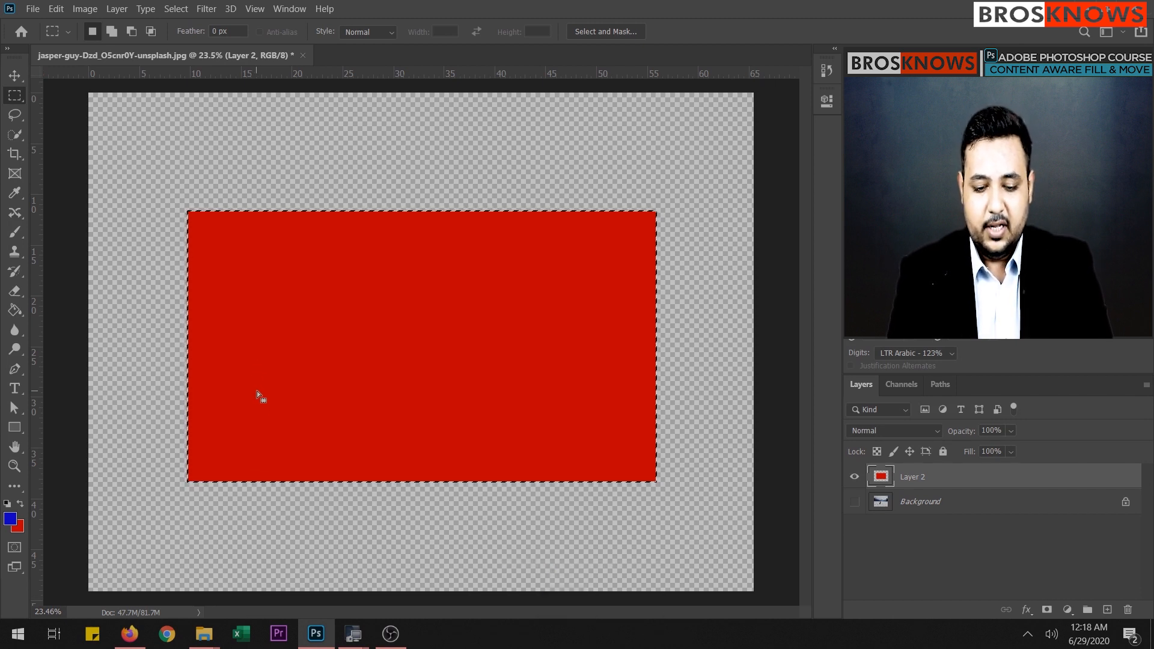
pyautogui.hotkey('ctrl', 'z')
pyautogui.press('alt')
pyautogui.hotkey('alt', 'BackSpace')
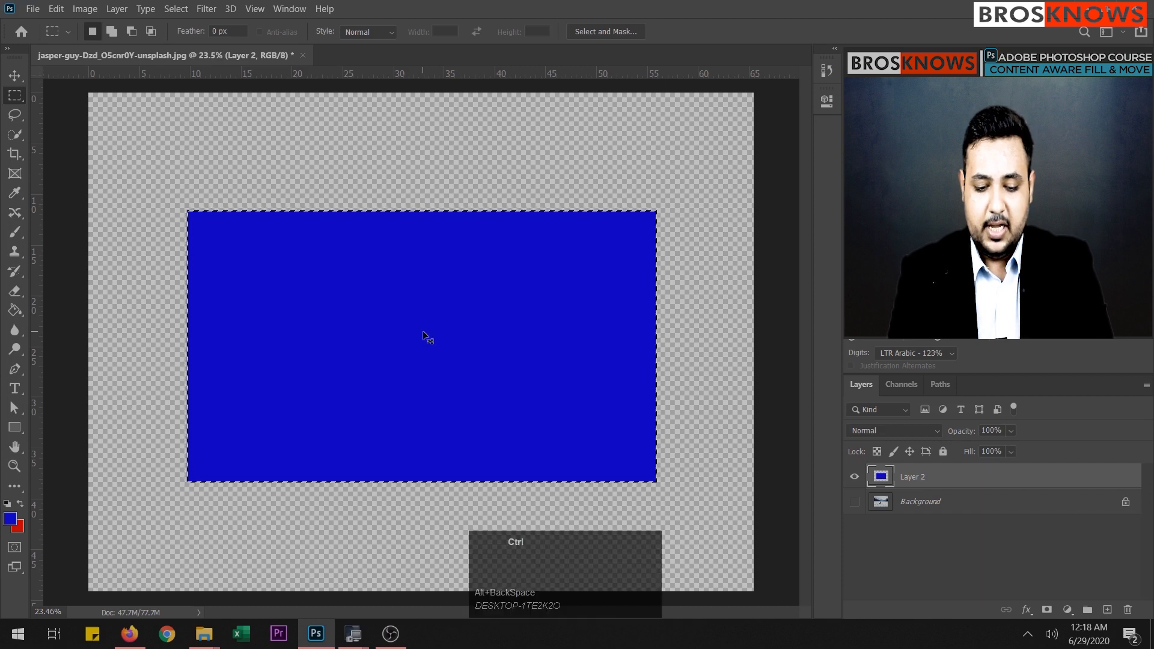
pyautogui.hotkey('ctrl', 'z')
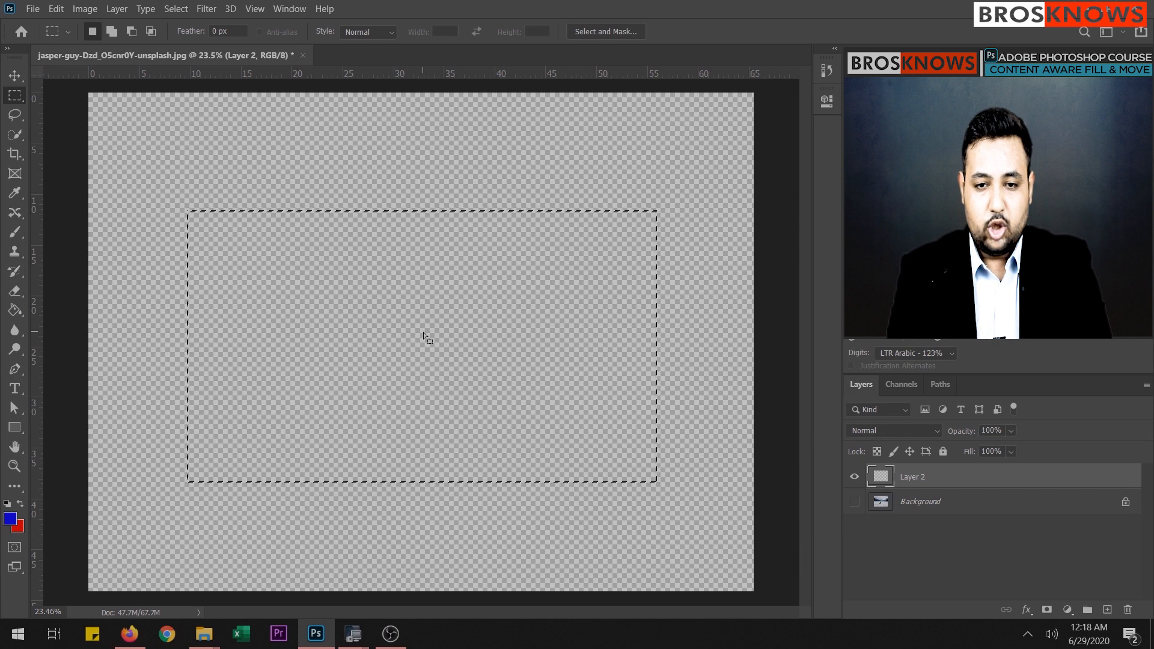
# Use the Fill command to fill the selection with Foreground Color, and undo the fill.
pyautogui.press('shift')
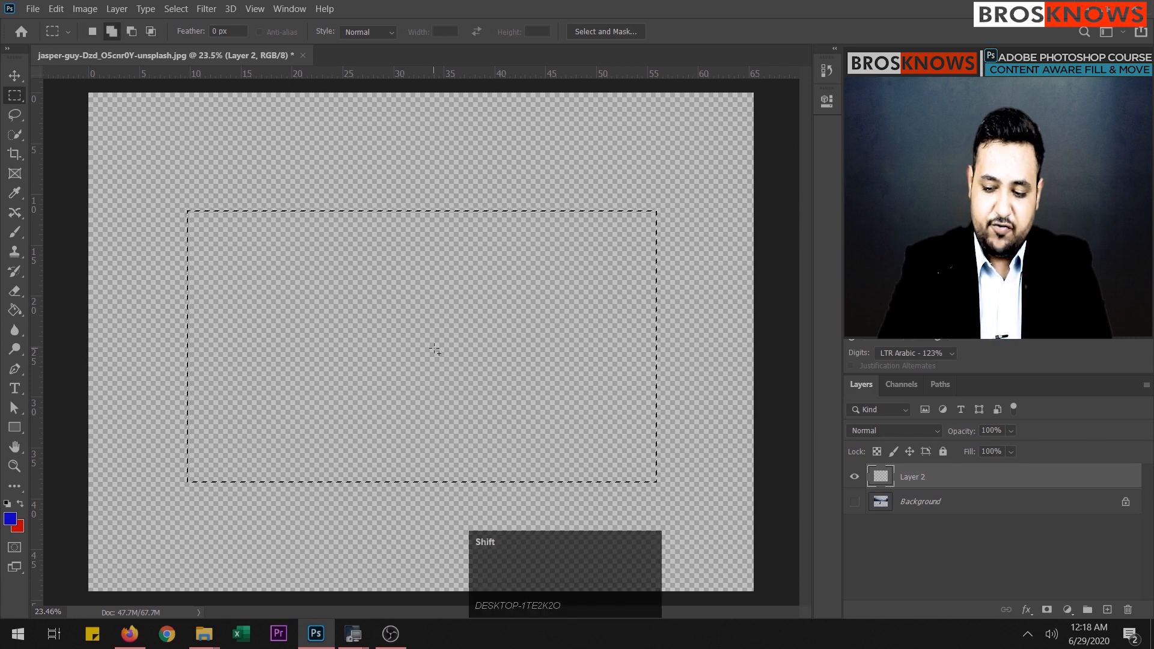
pyautogui.hotkey('shift', 'BackSpace')
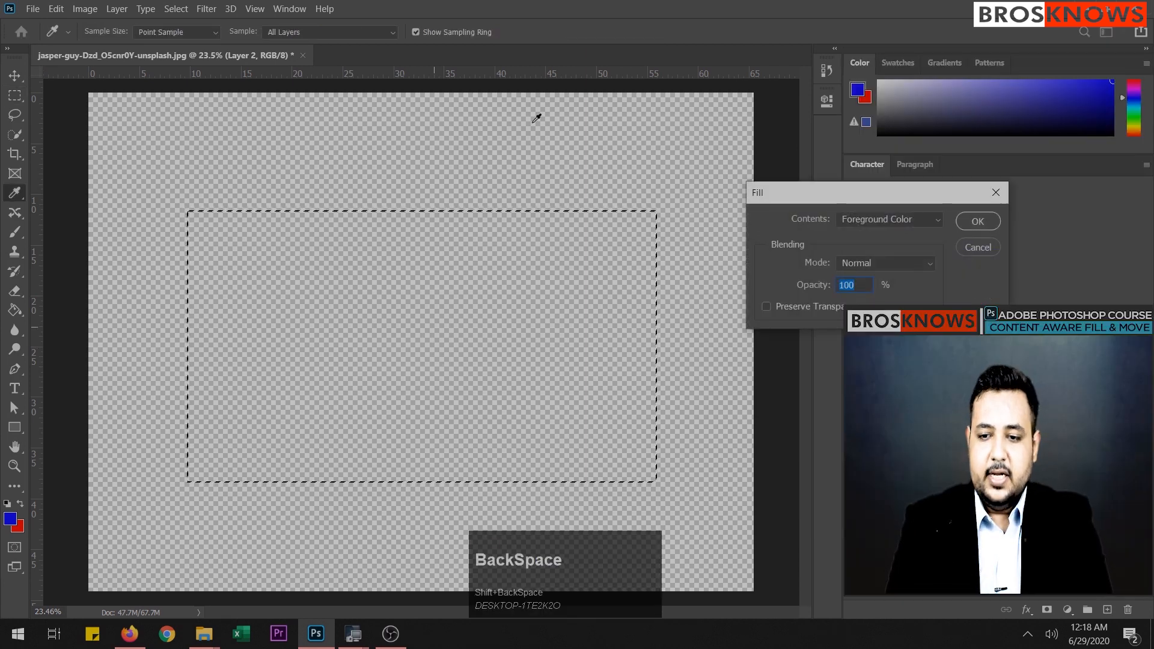
pyautogui.moveTo(843, 202); pyautogui.dragTo(968, 176)
pyautogui.click(1030, 195)
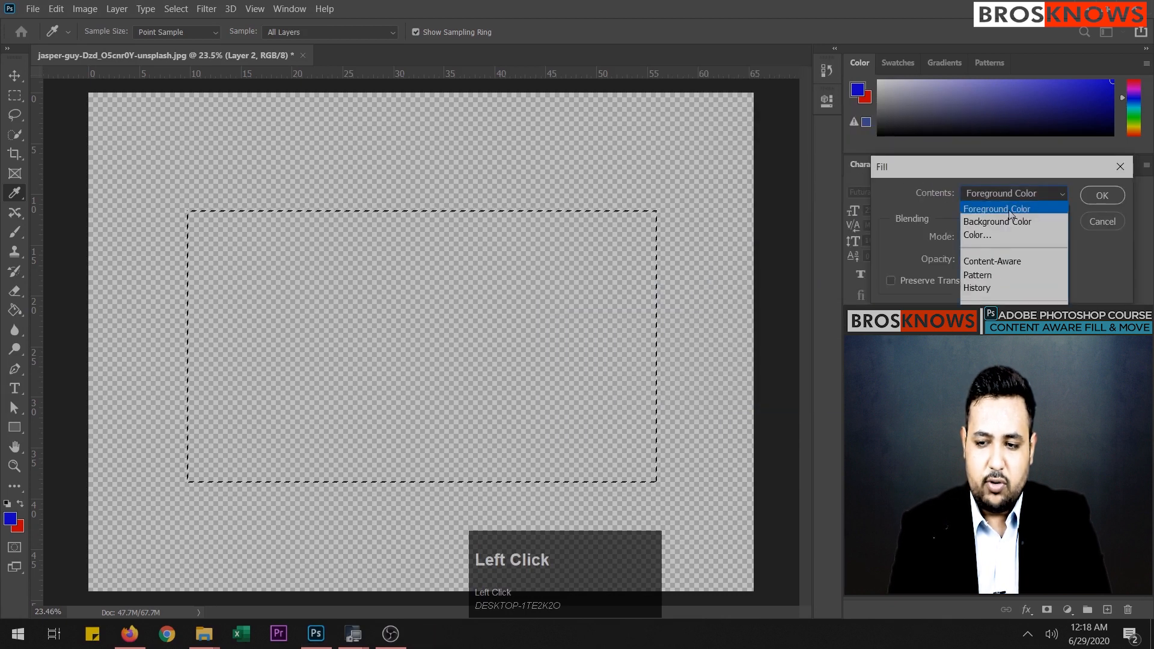
pyautogui.click(1012, 212)
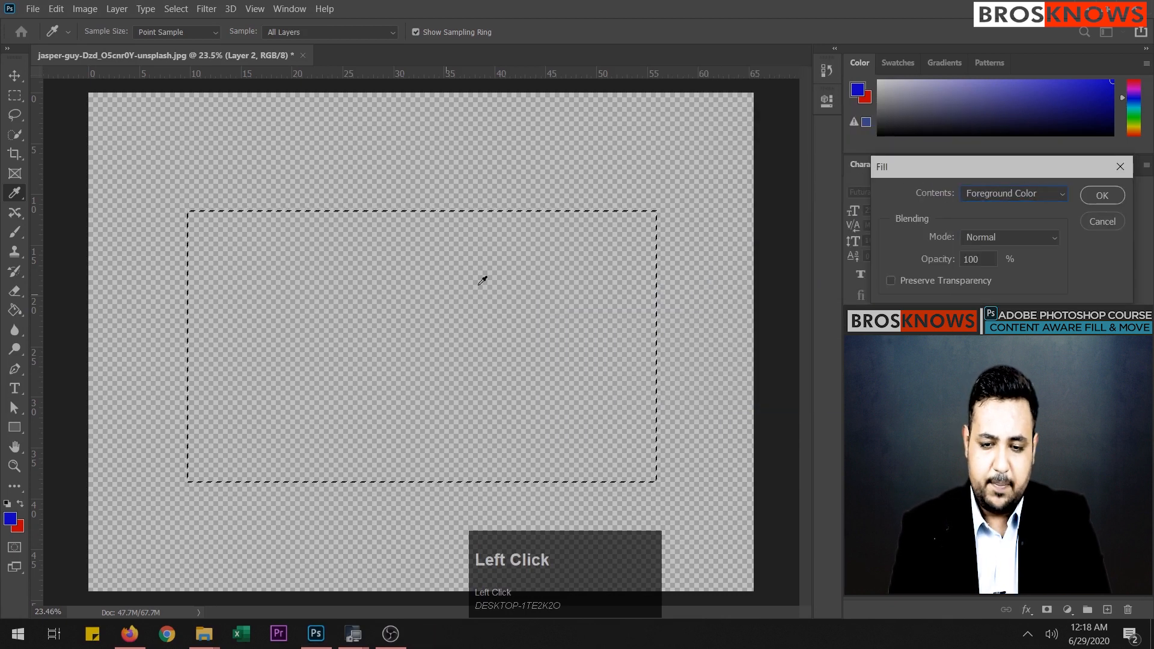
pyautogui.click(1103, 195)
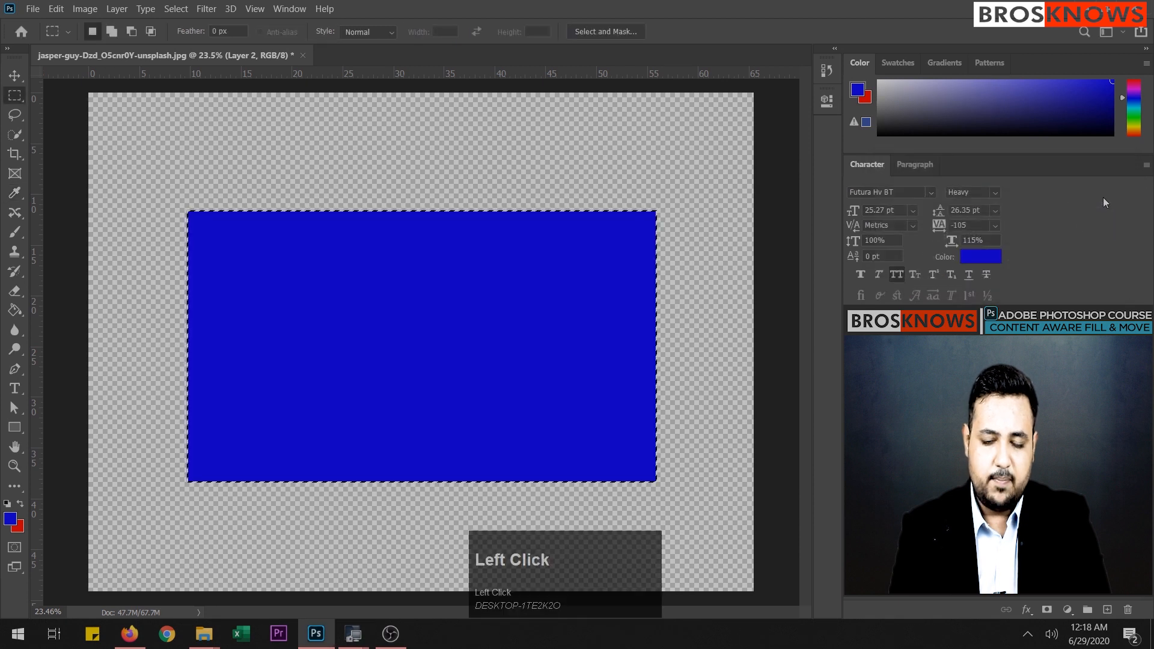
pyautogui.hotkey('ctrl', 'z')
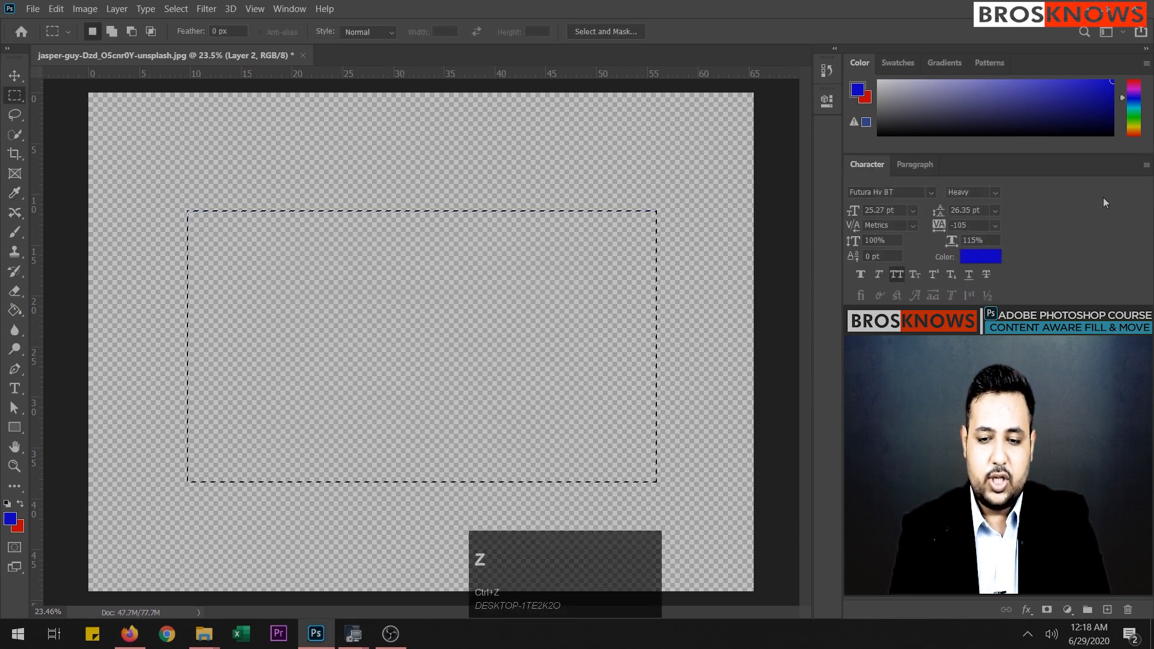
# Use the Fill command to fill the selection with Background Color, and undo the fill.
pyautogui.hotkey('shift', 'BackSpace')
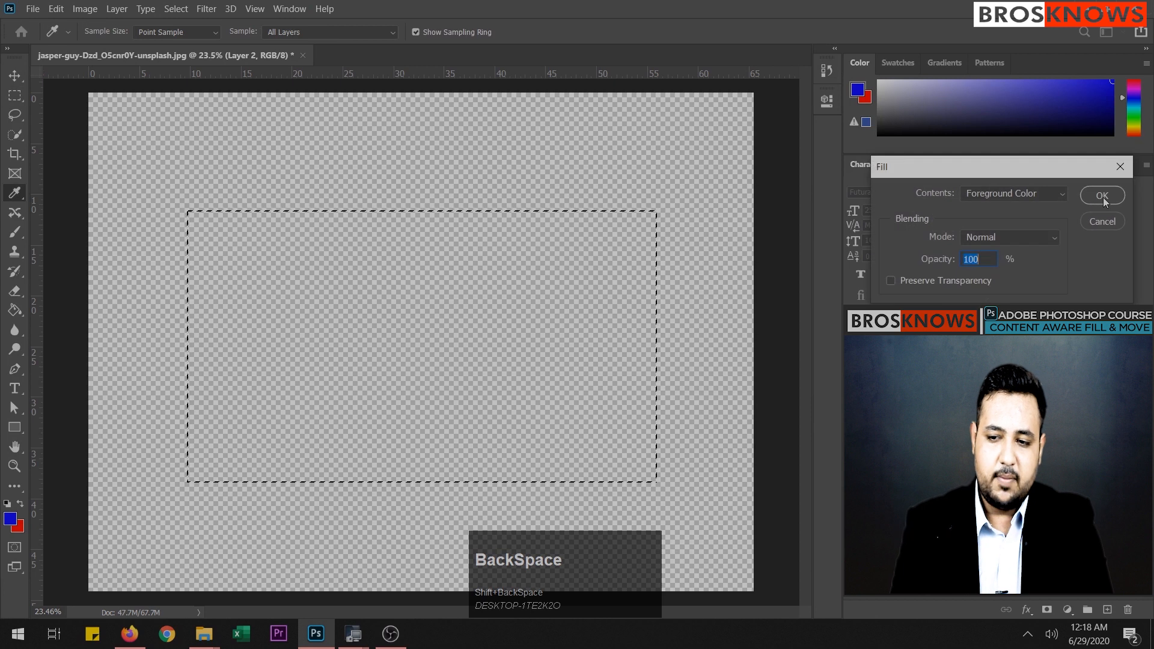
pyautogui.click(1030, 193)
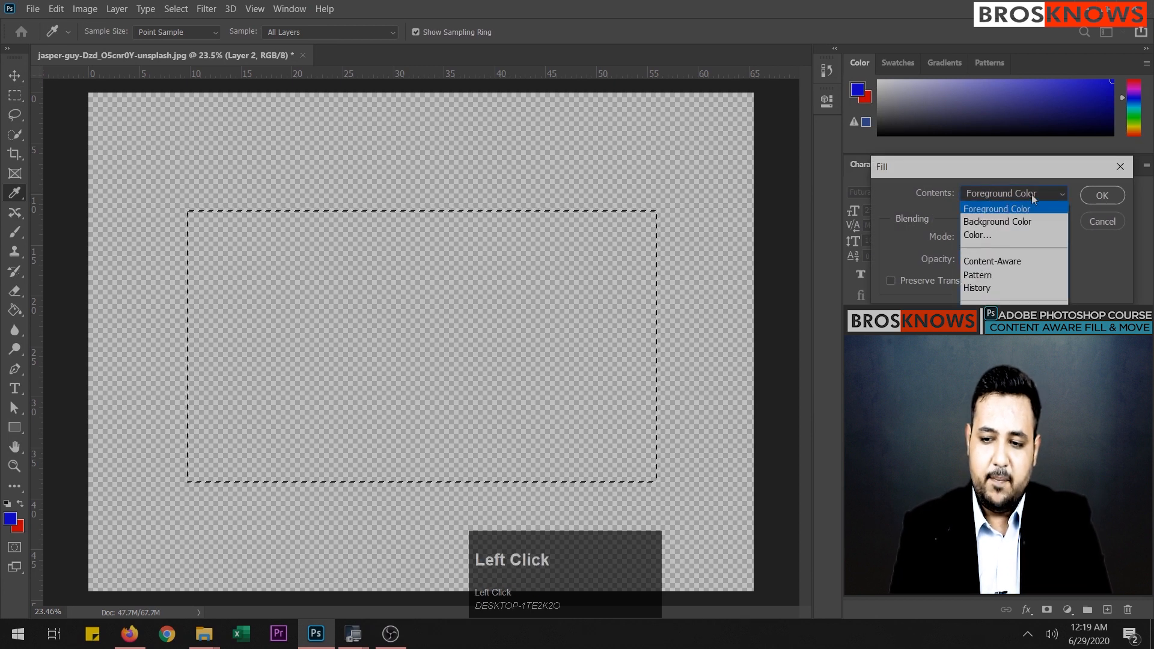
pyautogui.click(1022, 218)
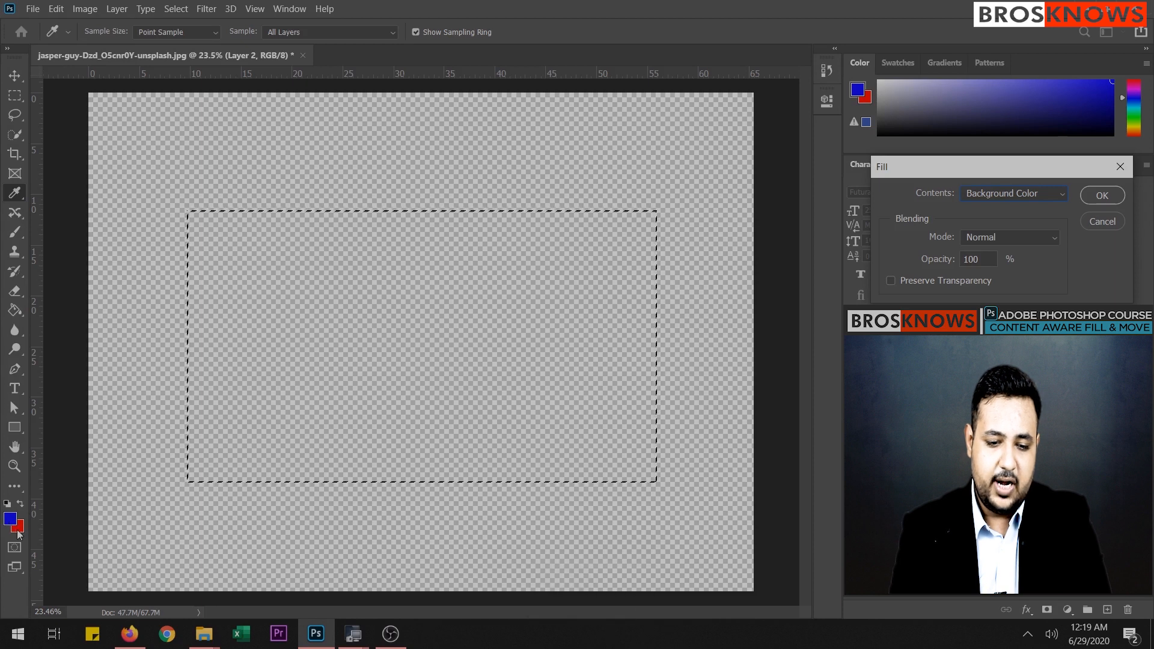
pyautogui.click(1089, 197)
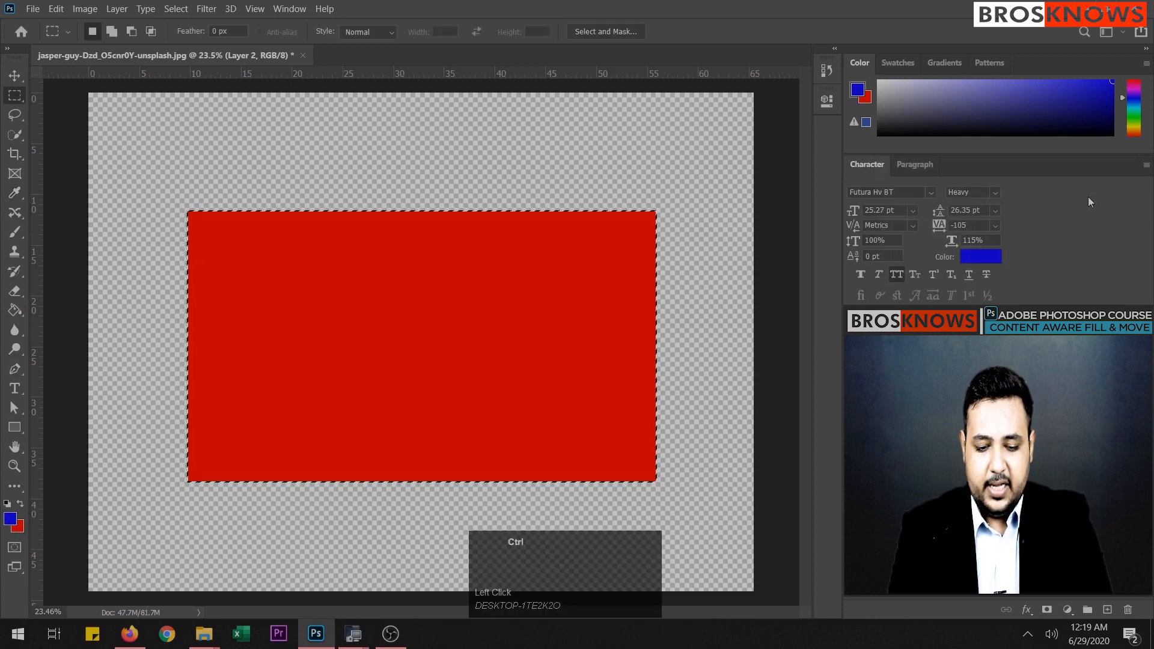
pyautogui.hotkey('ctrl', 'z')
# Fill the selection with a custom light green (H 102, S 63, B 94) using the Fill command, and undo it.
pyautogui.hotkey('shift', 'BackSpace')
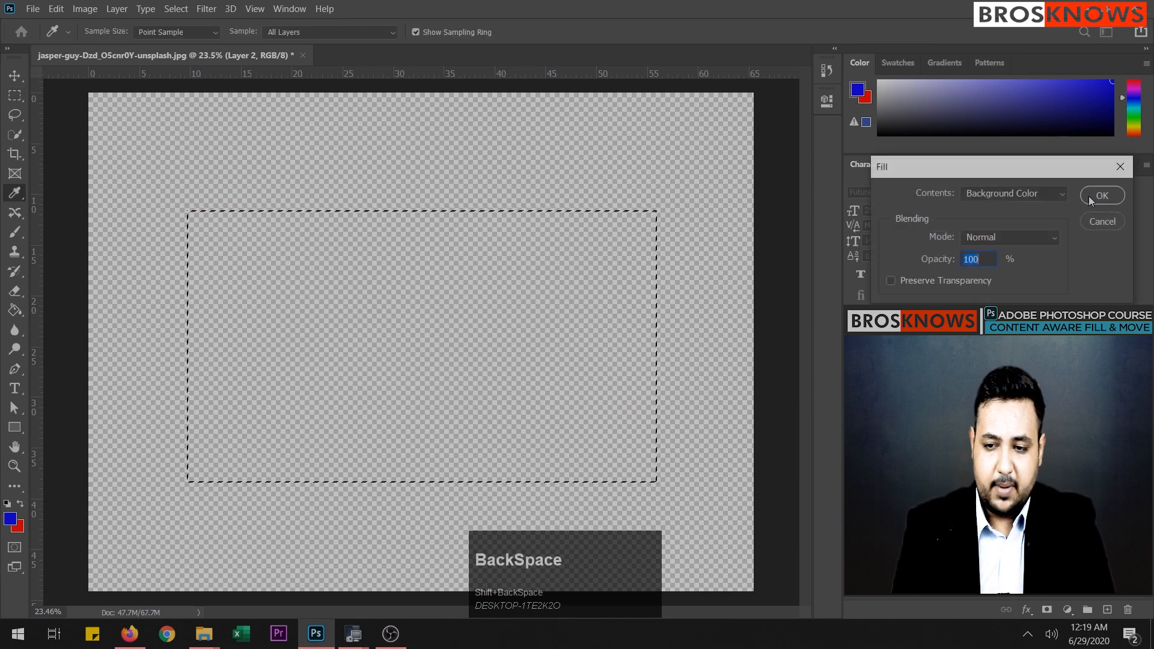
pyautogui.click(1021, 195)
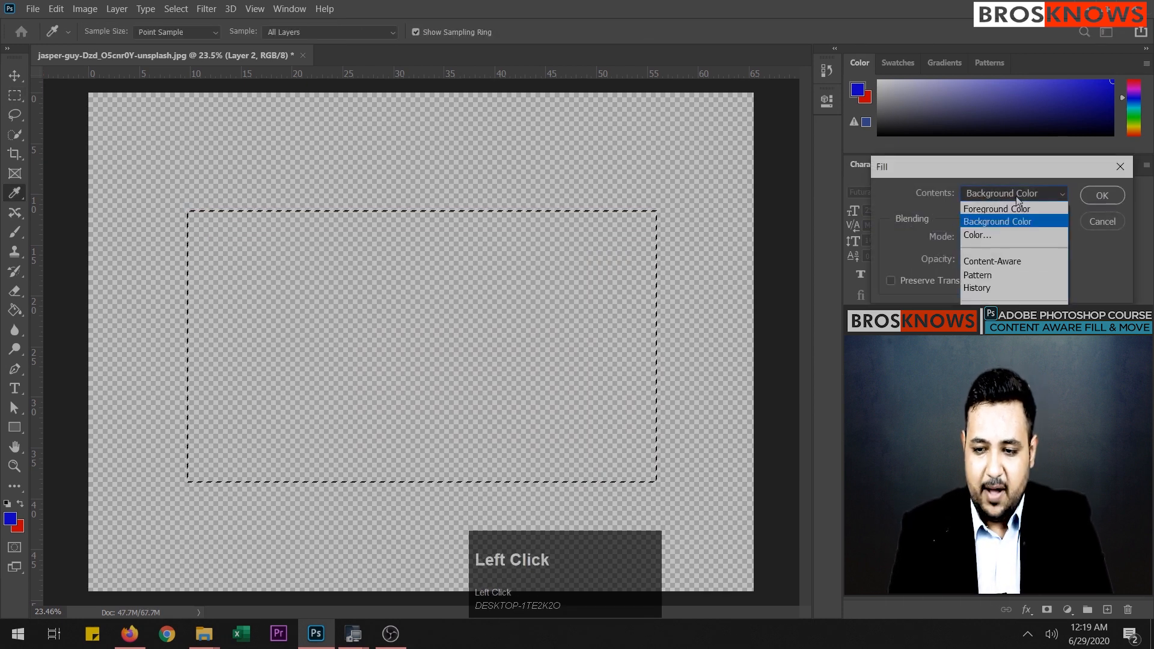
pyautogui.click(991, 242)
pyautogui.moveTo(464, 419); pyautogui.dragTo(461, 448)
pyautogui.moveTo(426, 381); pyautogui.dragTo(372, 322)
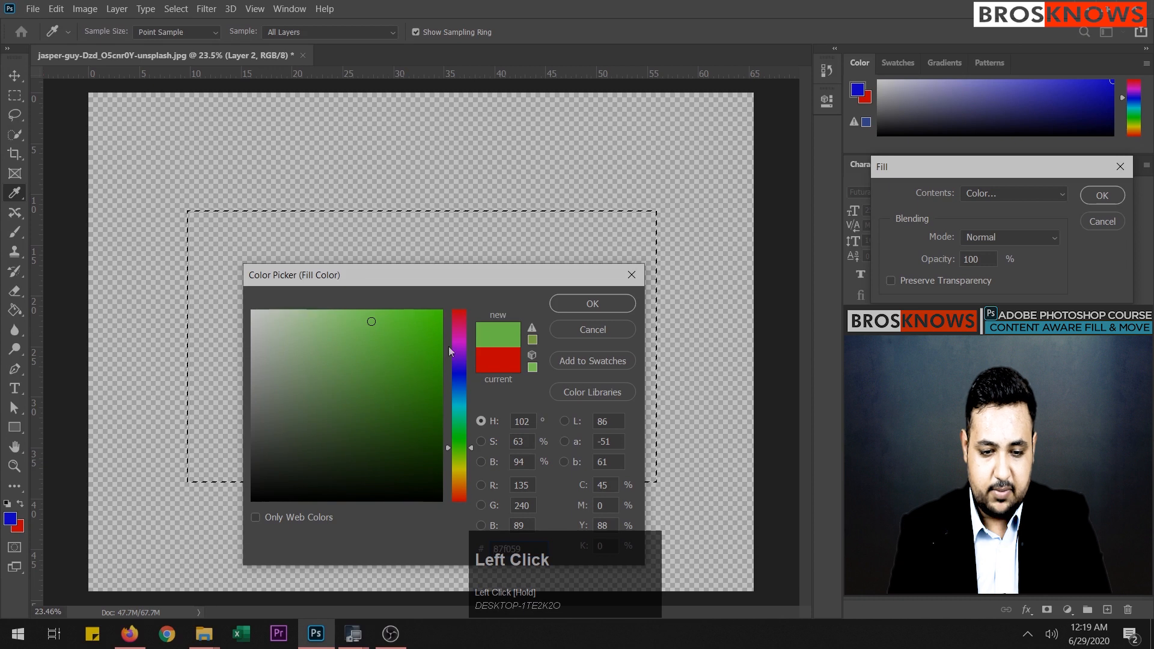
pyautogui.click(594, 304)
pyautogui.click(1112, 196)
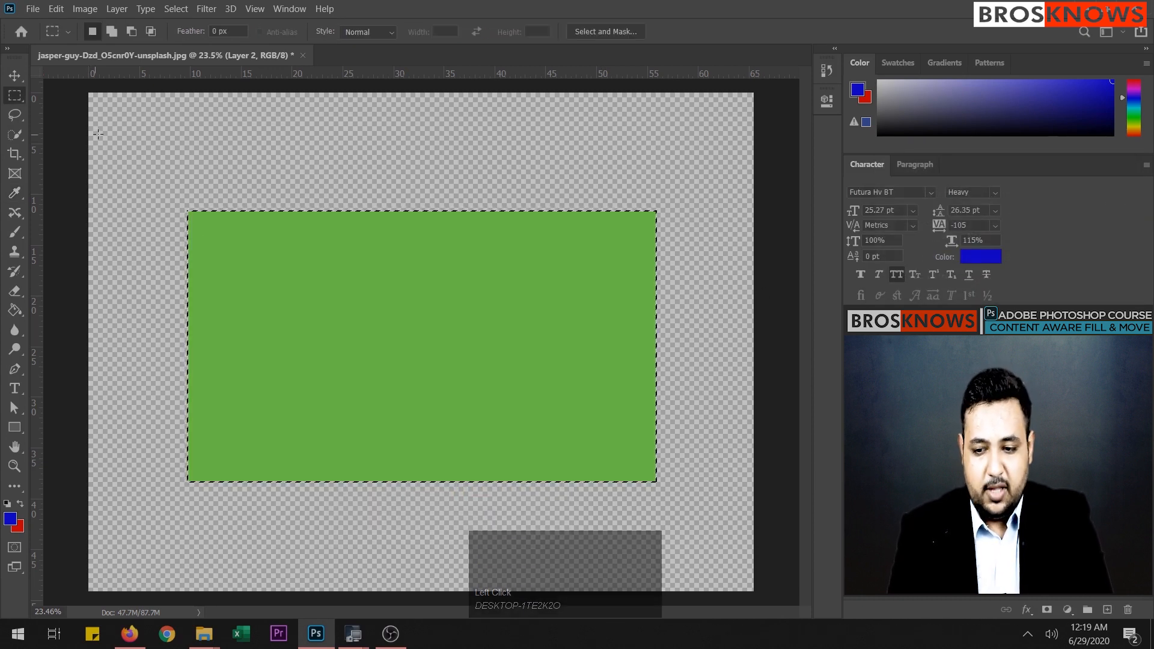
pyautogui.hotkey('ctrl', 'z')
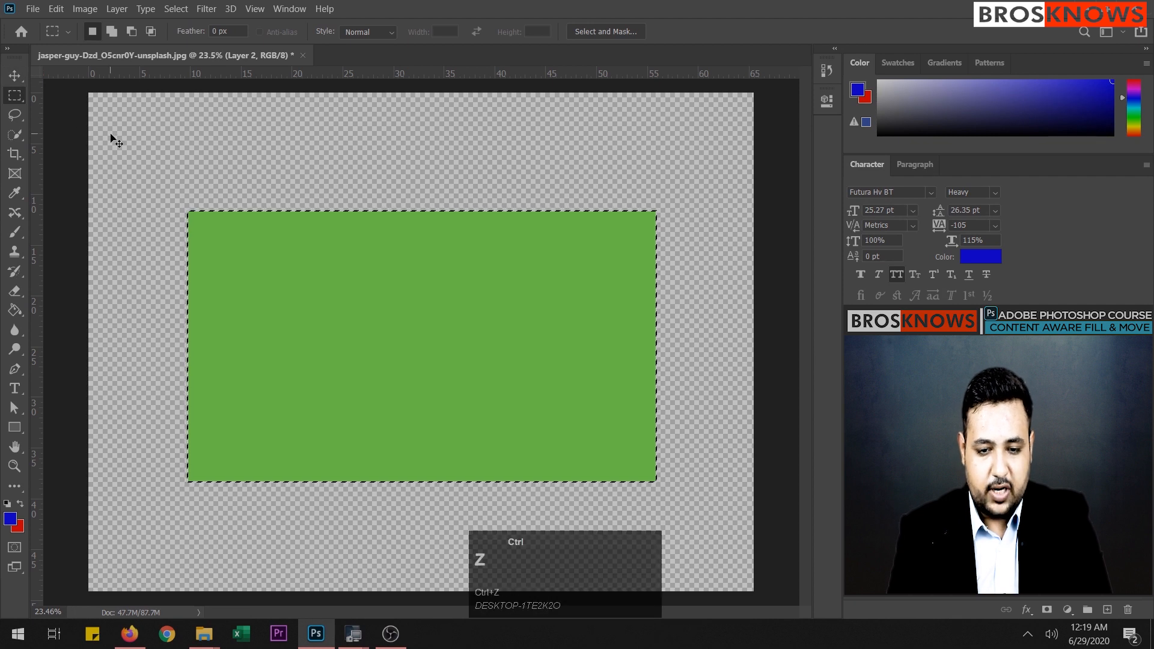
# Deselect, replace Layer 2 with a new empty layer, and paint a blue zigzag stroke down its middle with the 78-size Brush.
pyautogui.click(603, 378)
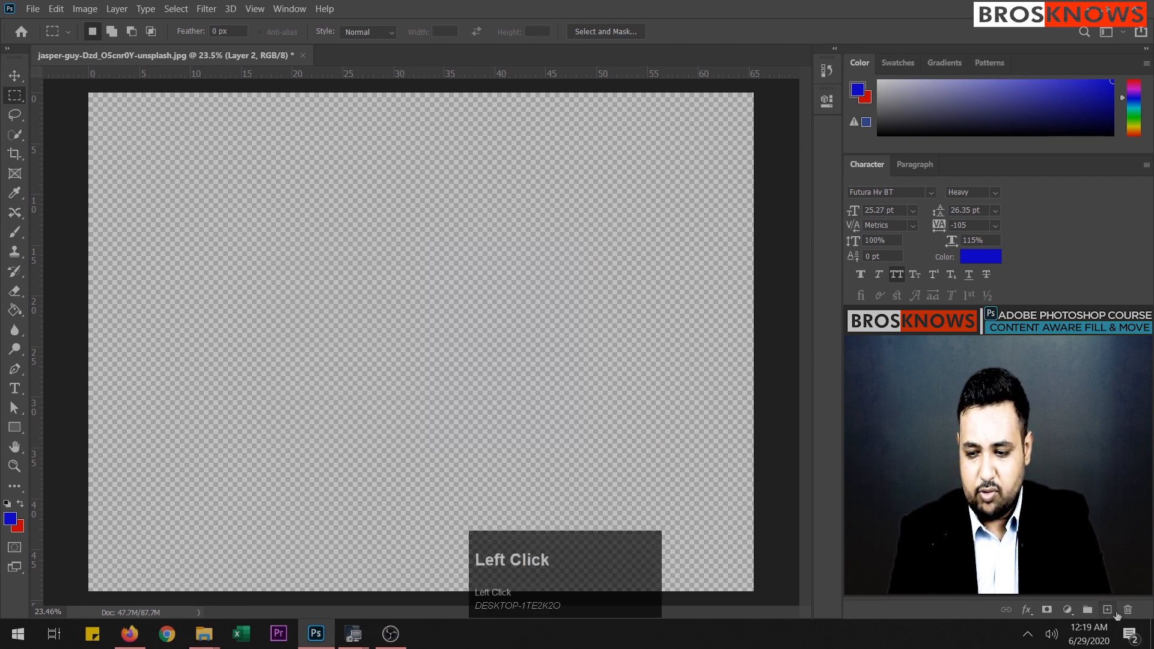
pyautogui.moveTo(986, 421); pyautogui.dragTo(1129, 610)
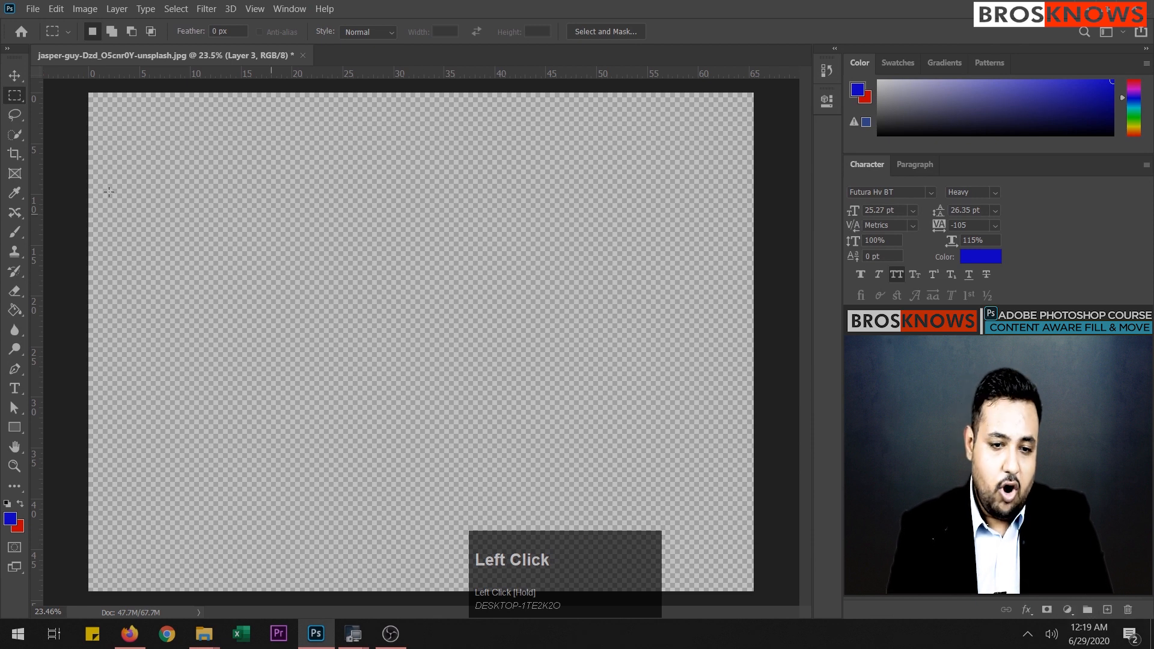
pyautogui.click(14, 232)
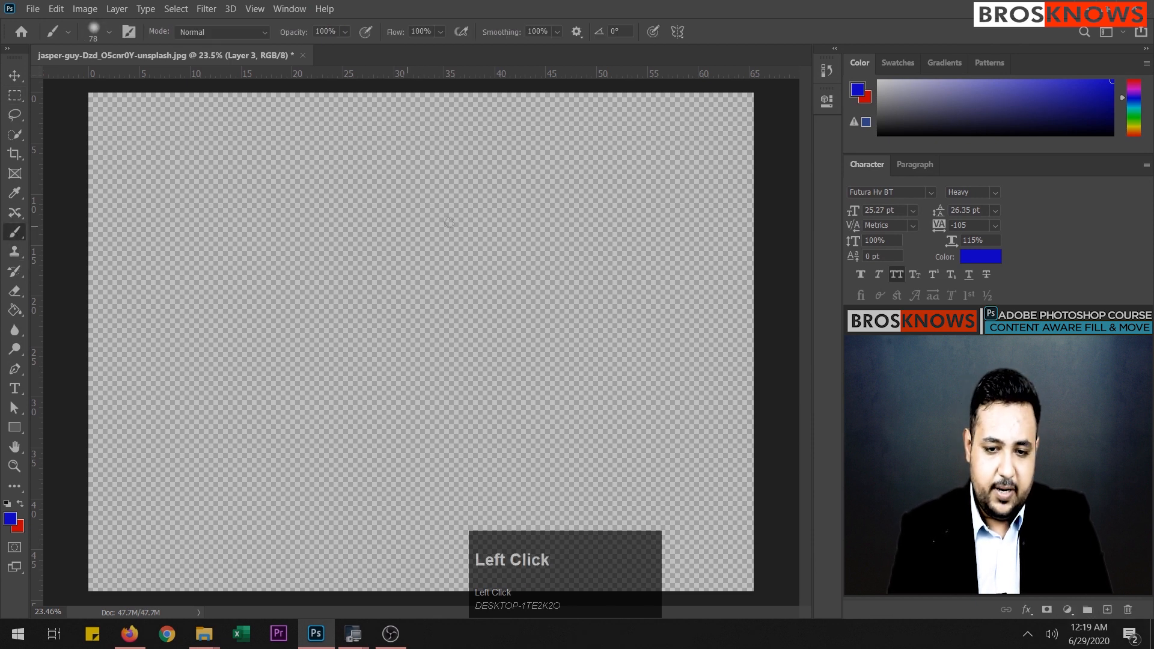
pyautogui.moveTo(435, 181)
pyautogui.mouseDown()
pyautogui.moveTo(153, 291)
pyautogui.moveTo(466, 268)
pyautogui.moveTo(269, 335)
pyautogui.moveTo(513, 286)
pyautogui.moveTo(348, 391)
pyautogui.moveTo(356, 422)
pyautogui.moveTo(494, 511)
pyautogui.moveTo(453, 479)
pyautogui.mouseUp()
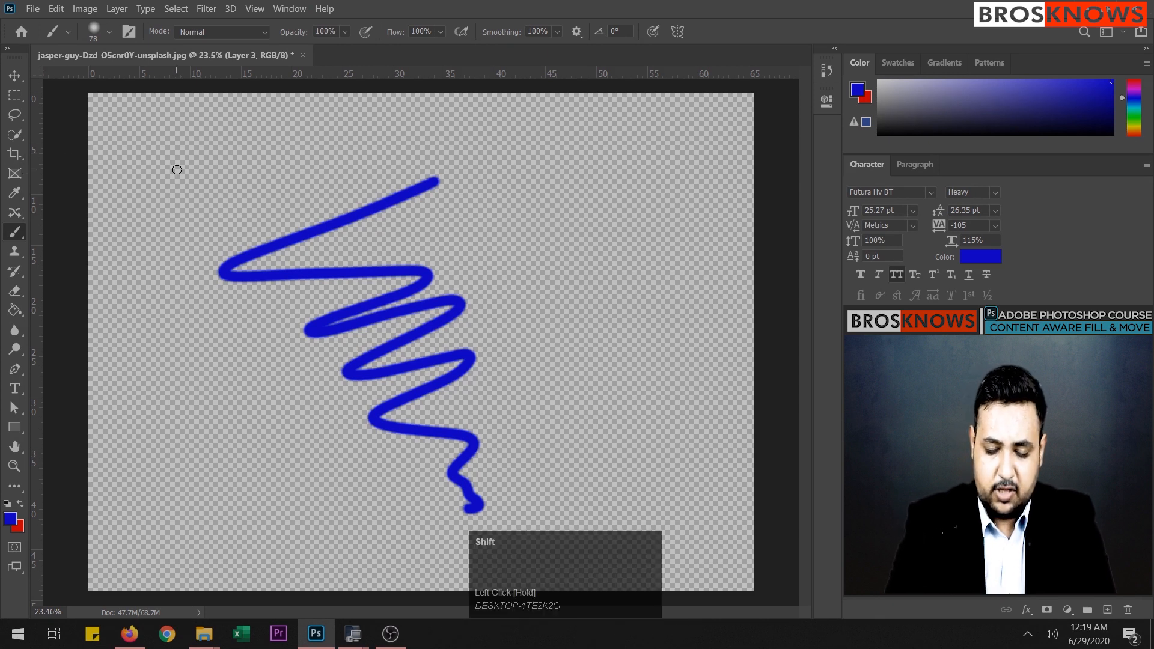
# Fill the whole zigzag layer with a custom green (H 102, S 81, B 92) using the Fill command, and undo it.
pyautogui.hotkey('shift', 'BackSpace')
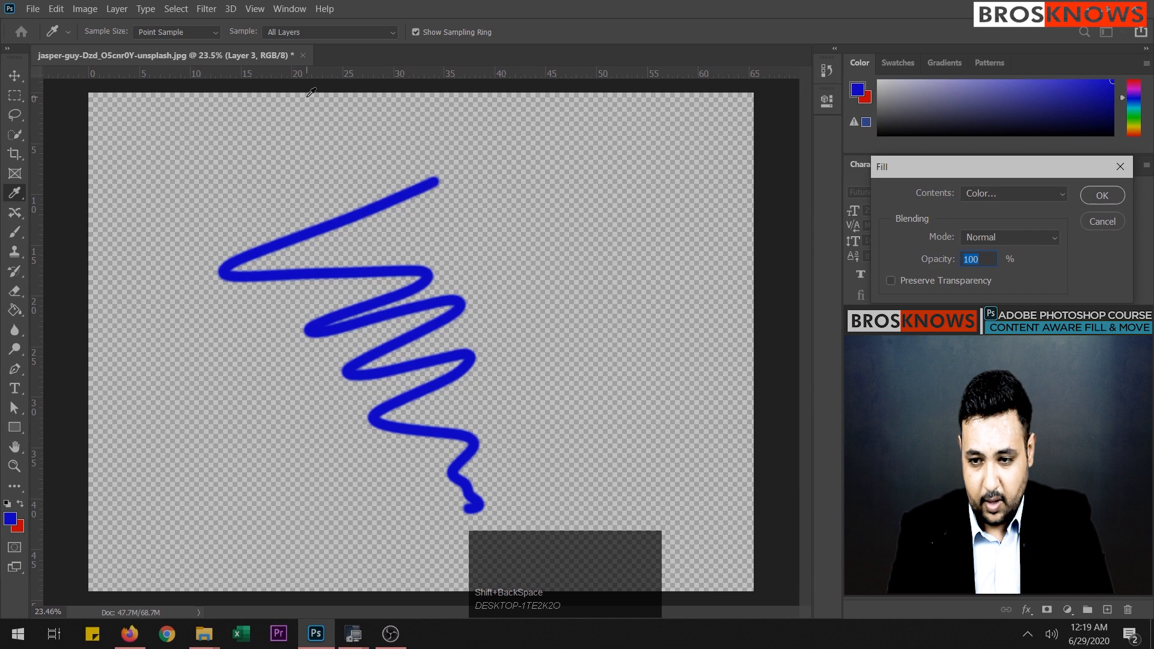
pyautogui.moveTo(962, 178); pyautogui.dragTo(723, 146)
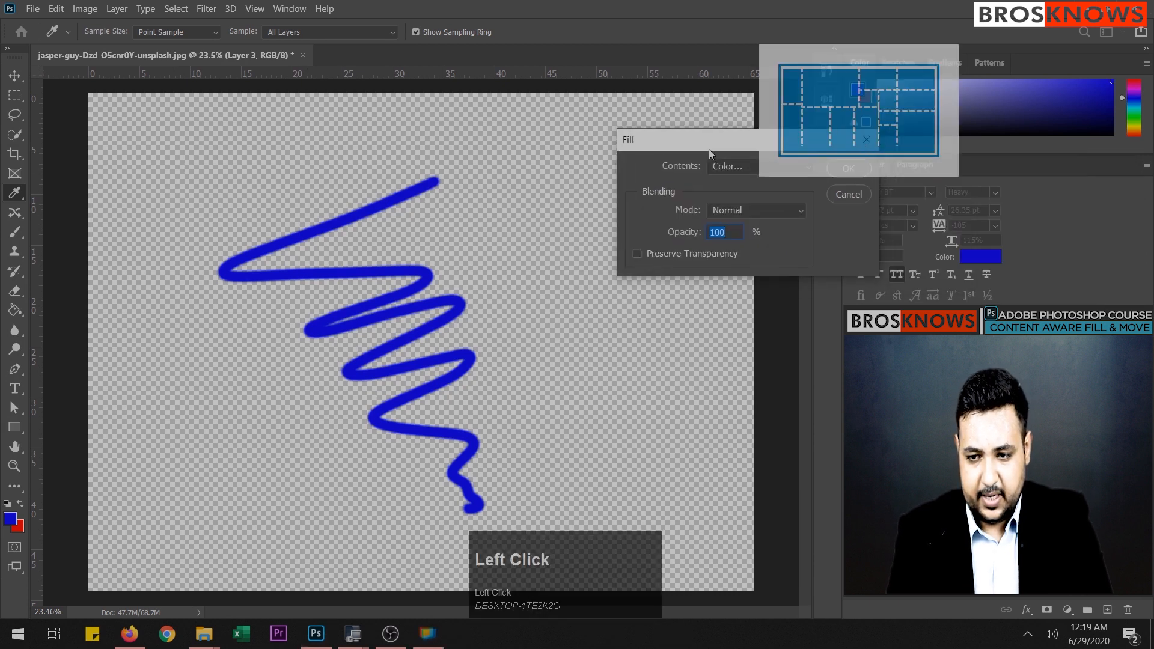
pyautogui.click(806, 168)
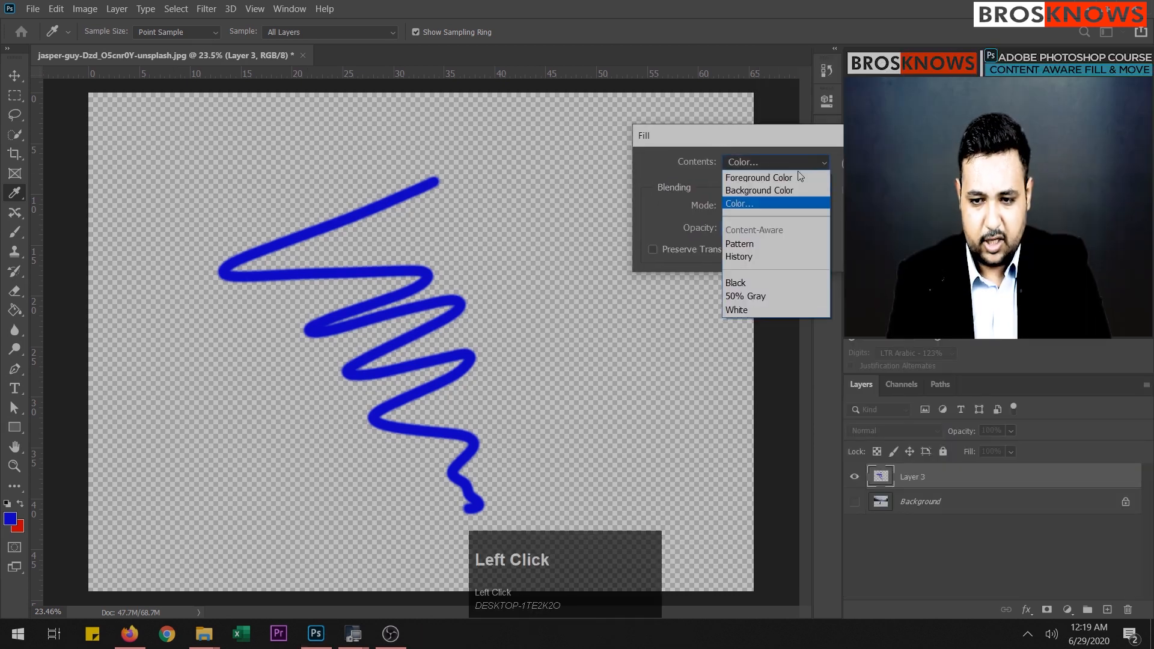
pyautogui.click(752, 201)
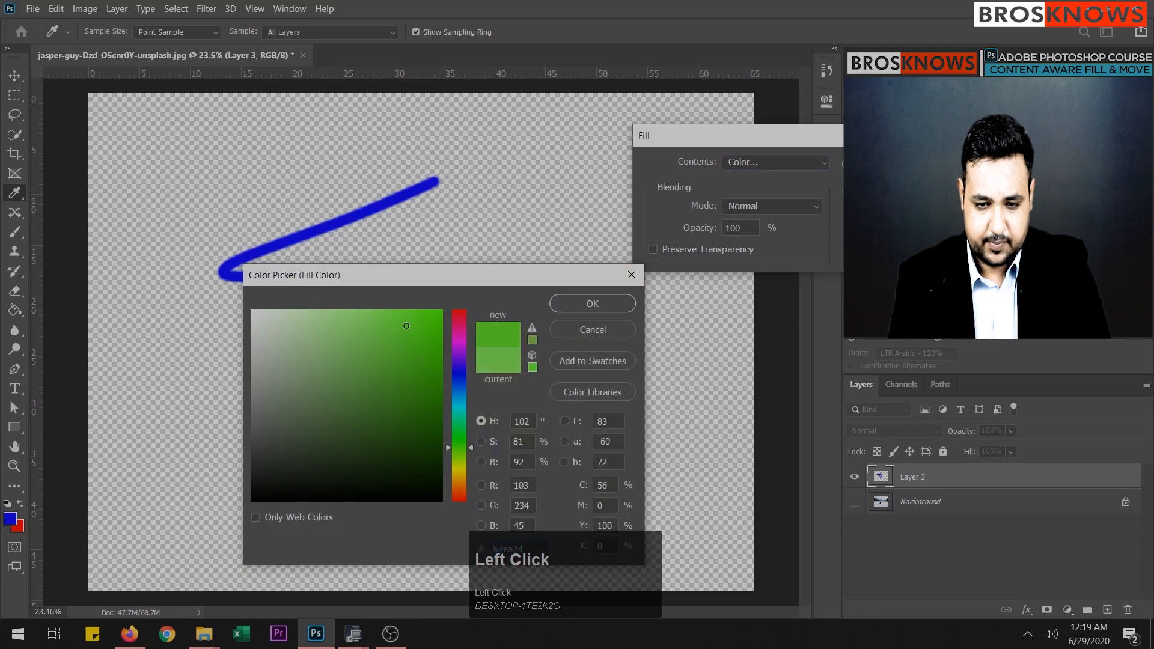
pyautogui.click(593, 304)
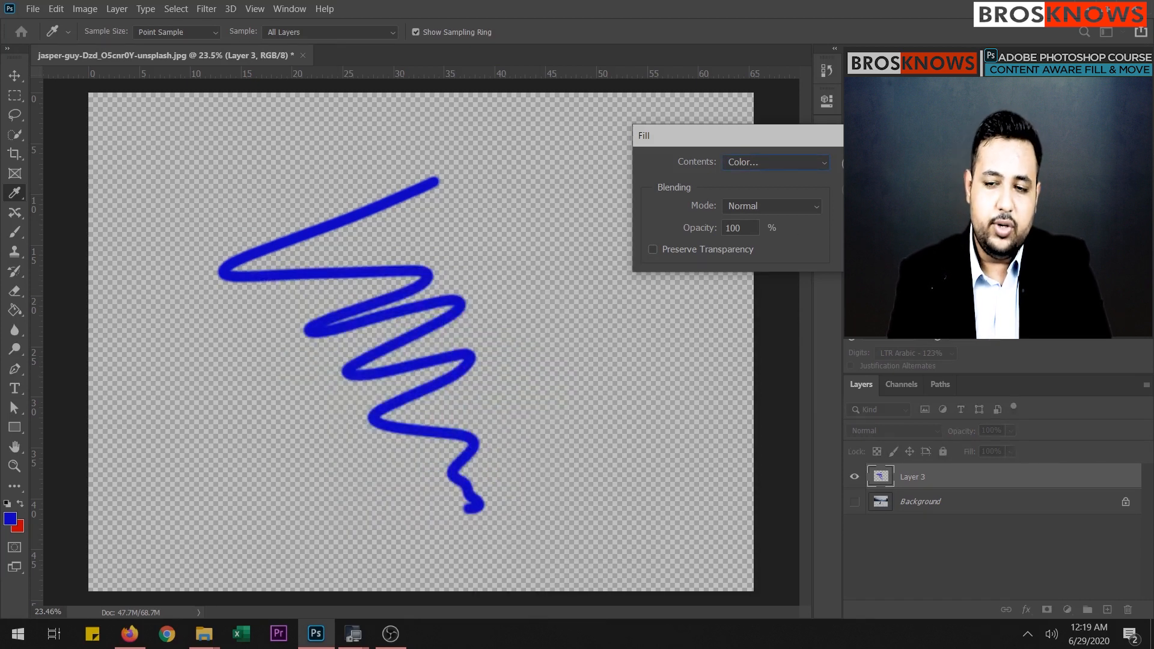
pyautogui.click(878, 162)
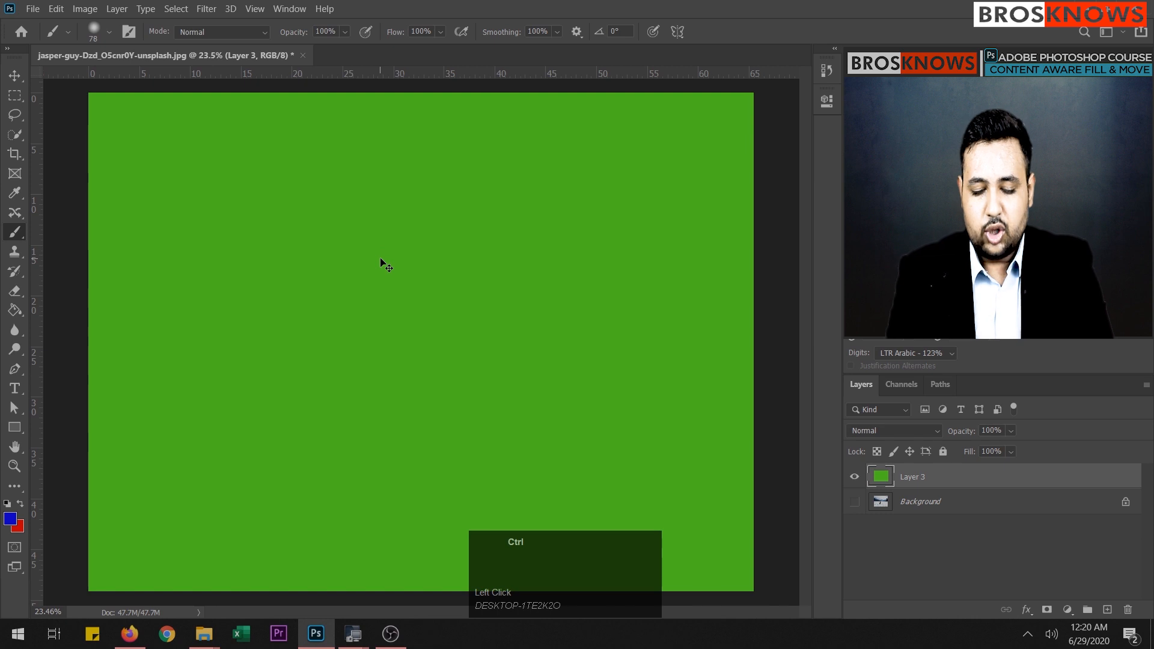
pyautogui.hotkey('ctrl', 'z')
# Fill the blue zigzag with a custom green (H 102, S 84, B 92) using the Fill command with Preserve Transparency enabled.
pyautogui.hotkey('shift', 'BackSpace')
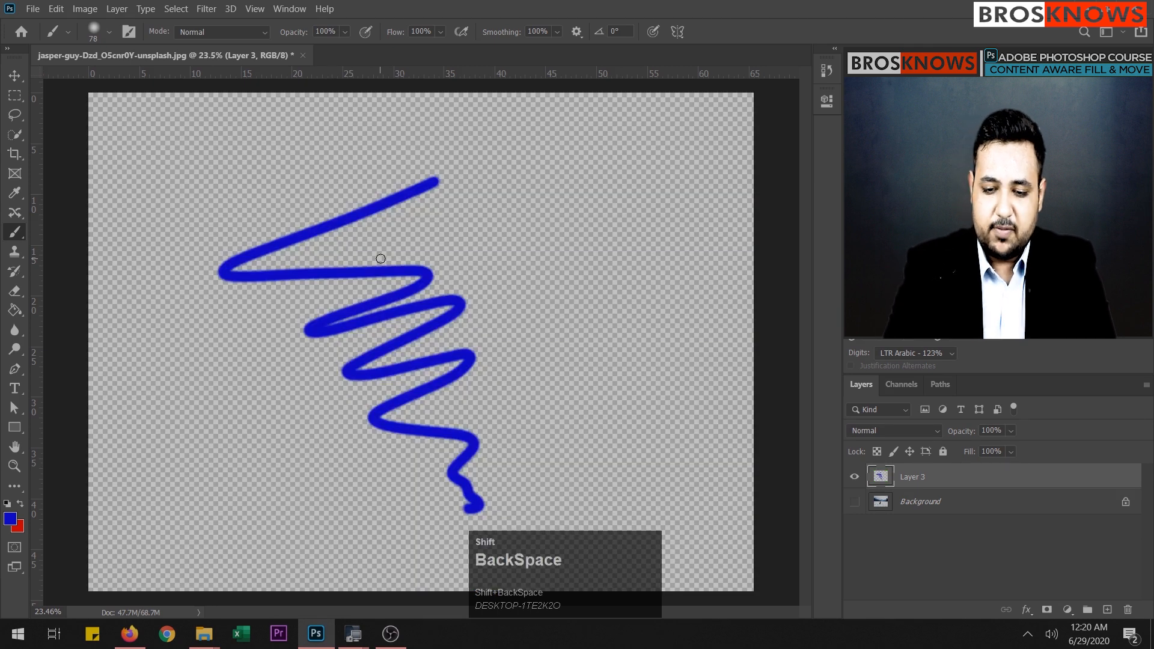
pyautogui.click(785, 162)
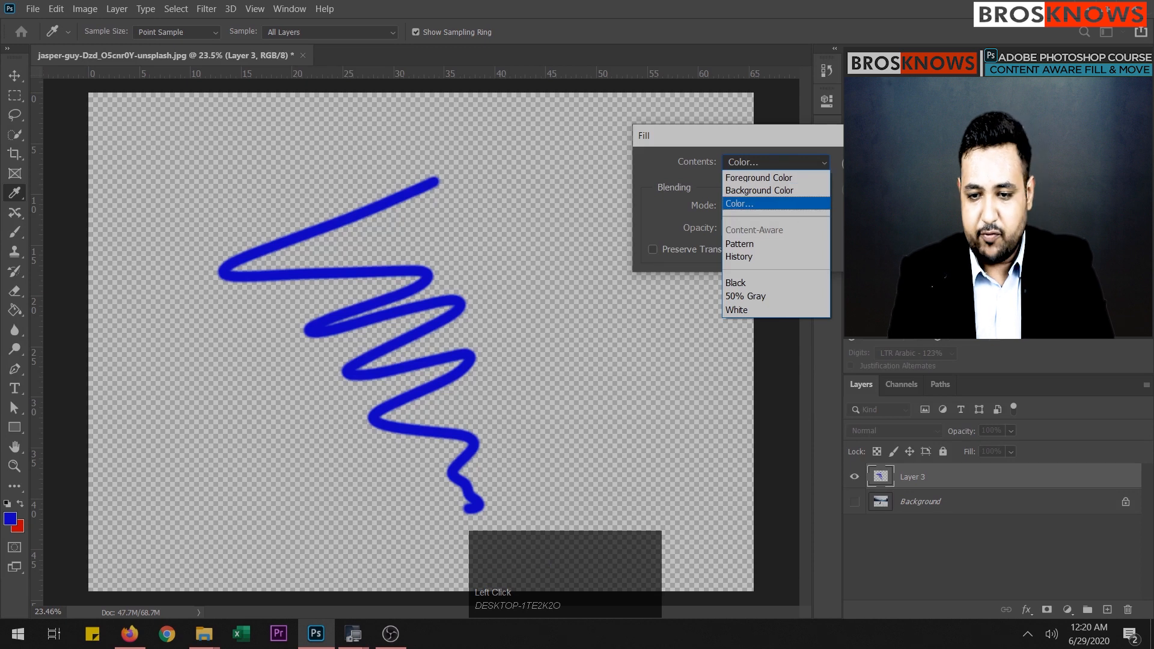
pyautogui.click(776, 204)
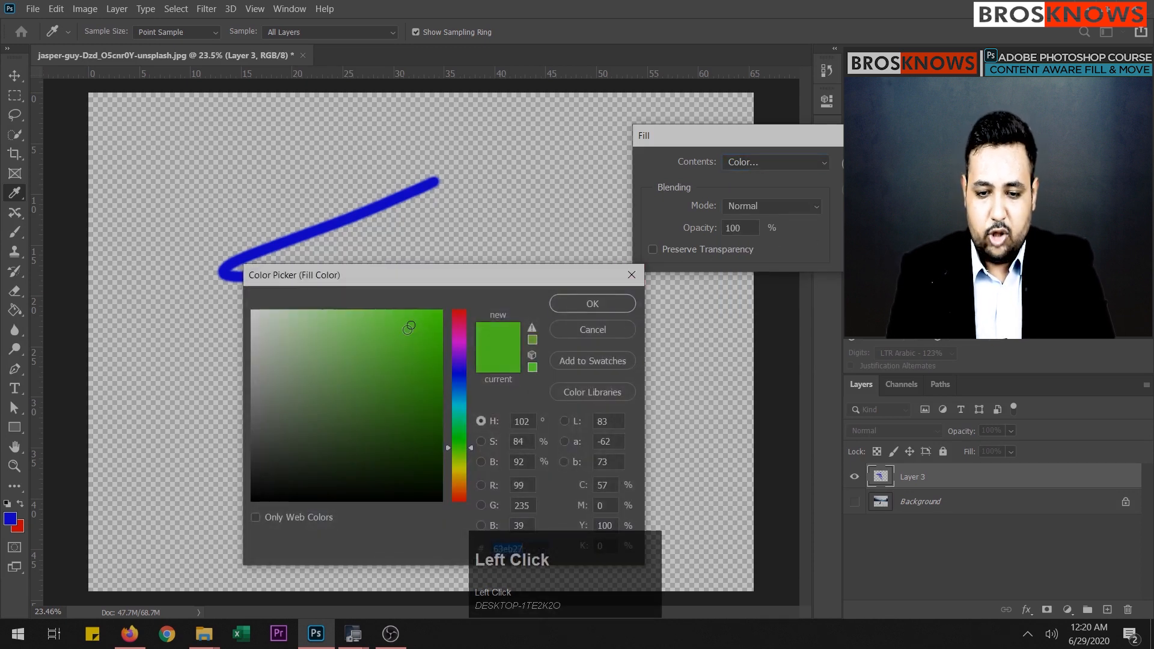
pyautogui.click(625, 306)
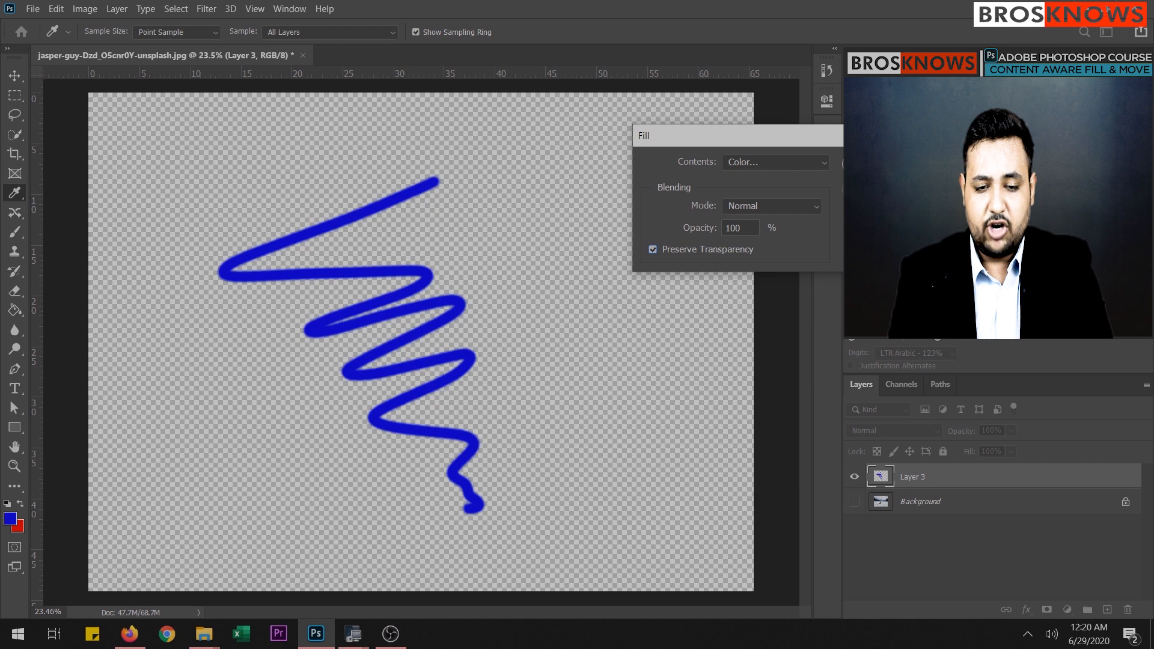
pyautogui.click(867, 164)
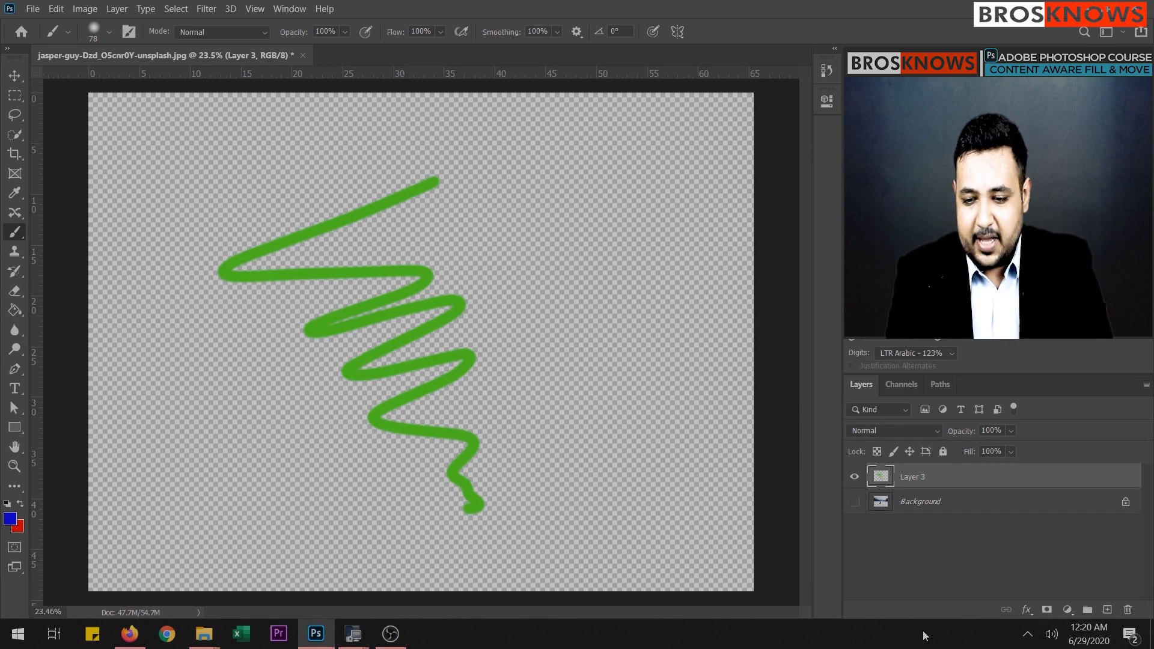
# Delete the zigzag layer and duplicate the Background photo layer as Background copy.
pyautogui.moveTo(956, 482); pyautogui.dragTo(1123, 607)
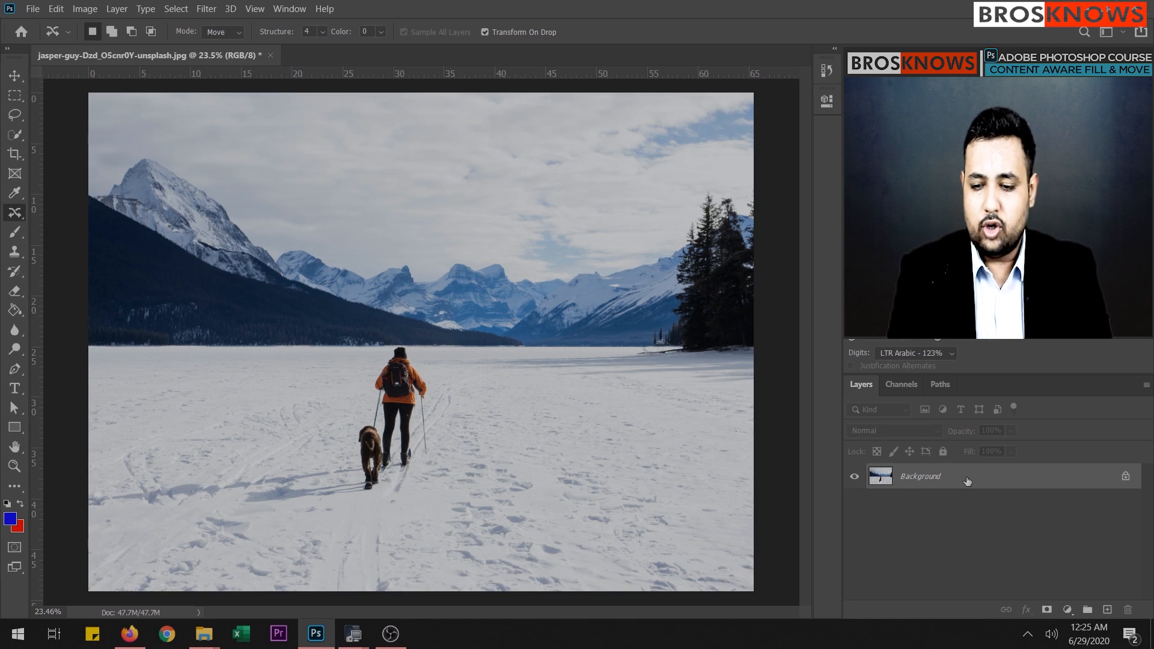
pyautogui.hotkey('ctrl', 'j')
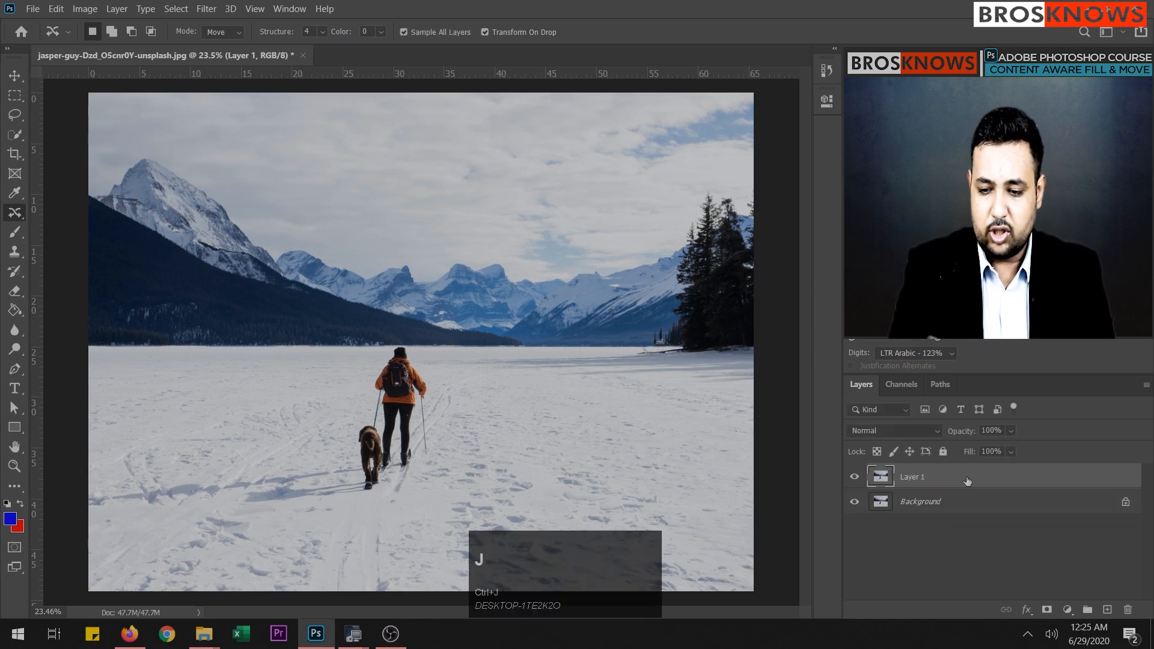
pyautogui.hotkey('ctrl', 'z')
pyautogui.moveTo(968, 479); pyautogui.dragTo(1107, 610)
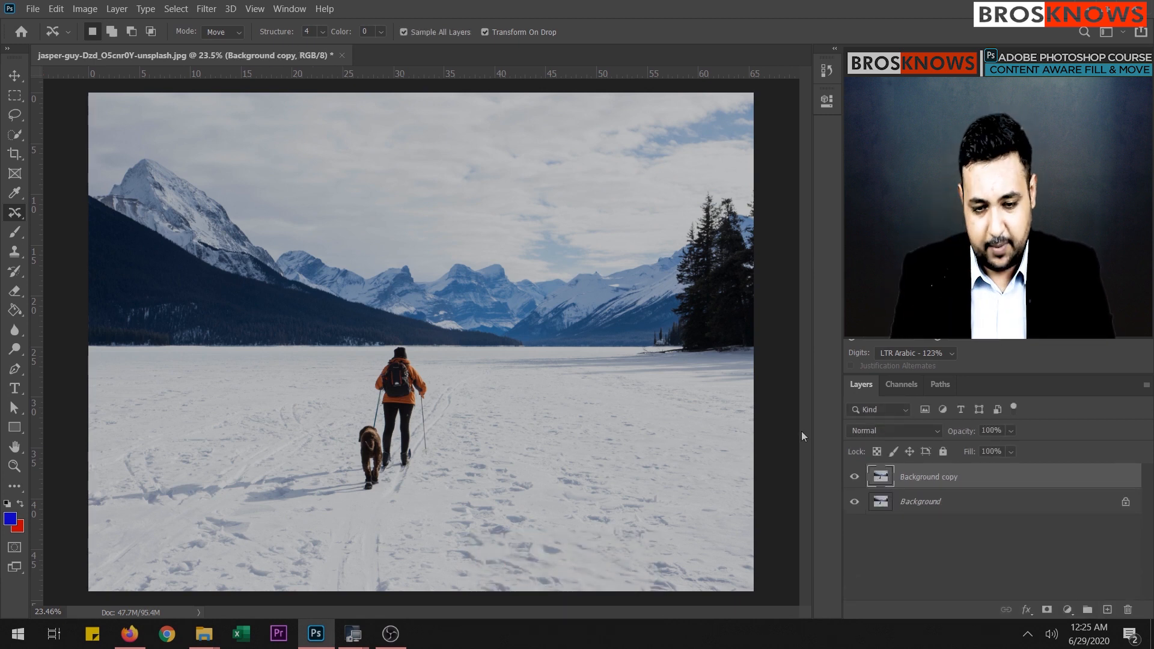
# Draw a loose Lasso selection around the skier, the dog and their shadows on the snow.
pyautogui.click(15, 114)
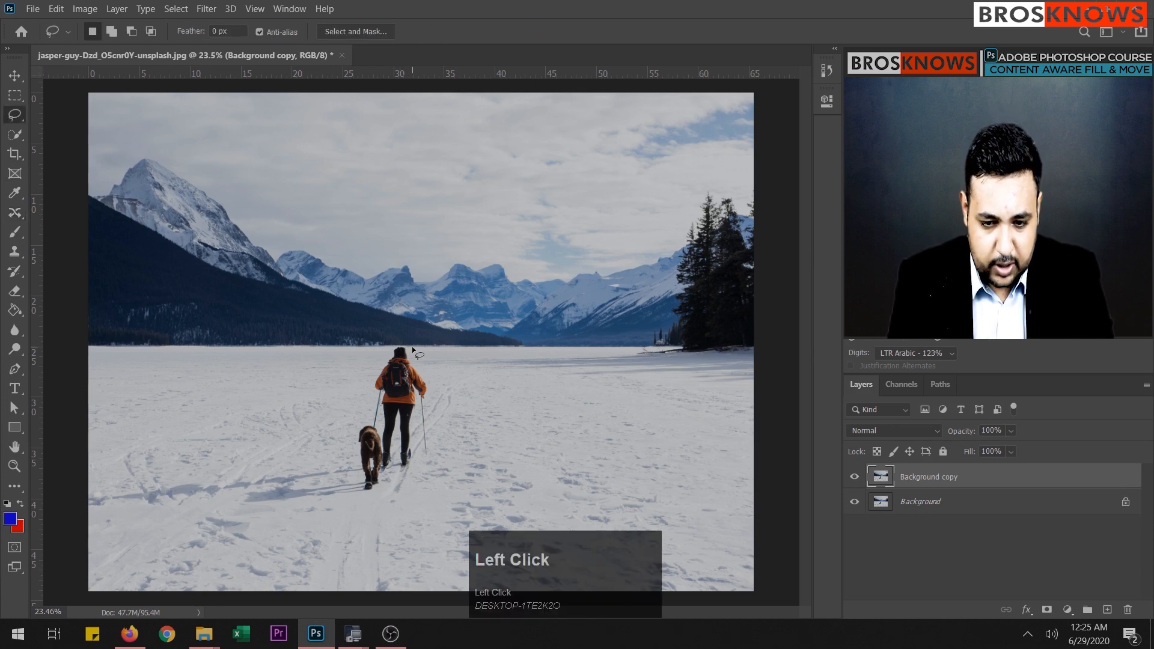
pyautogui.moveTo(409, 349); pyautogui.dragTo(400, 349)
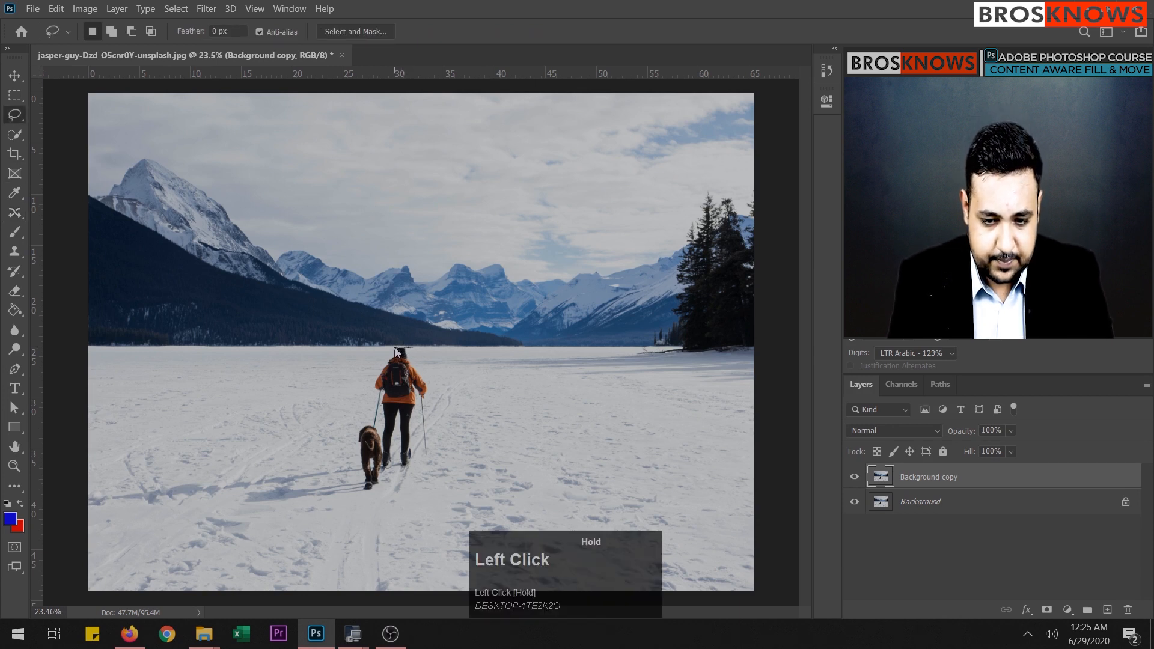
pyautogui.click(558, 254)
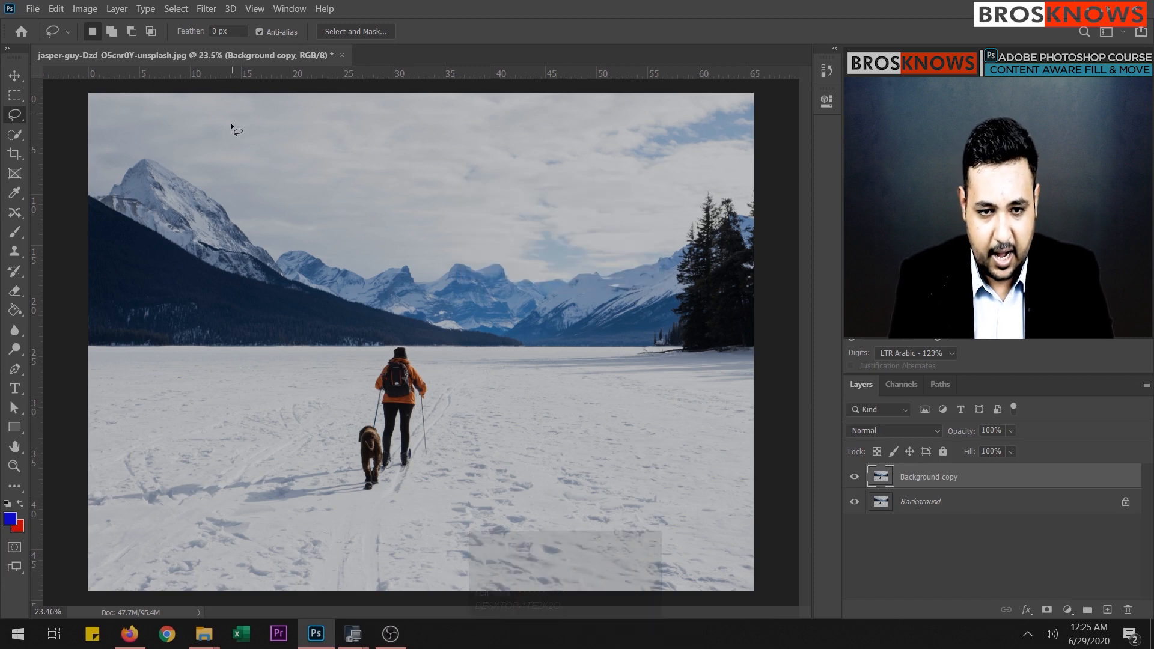
pyautogui.keyDown('alt'); pyautogui.scroll(2, 389, 373); pyautogui.keyUp('alt')
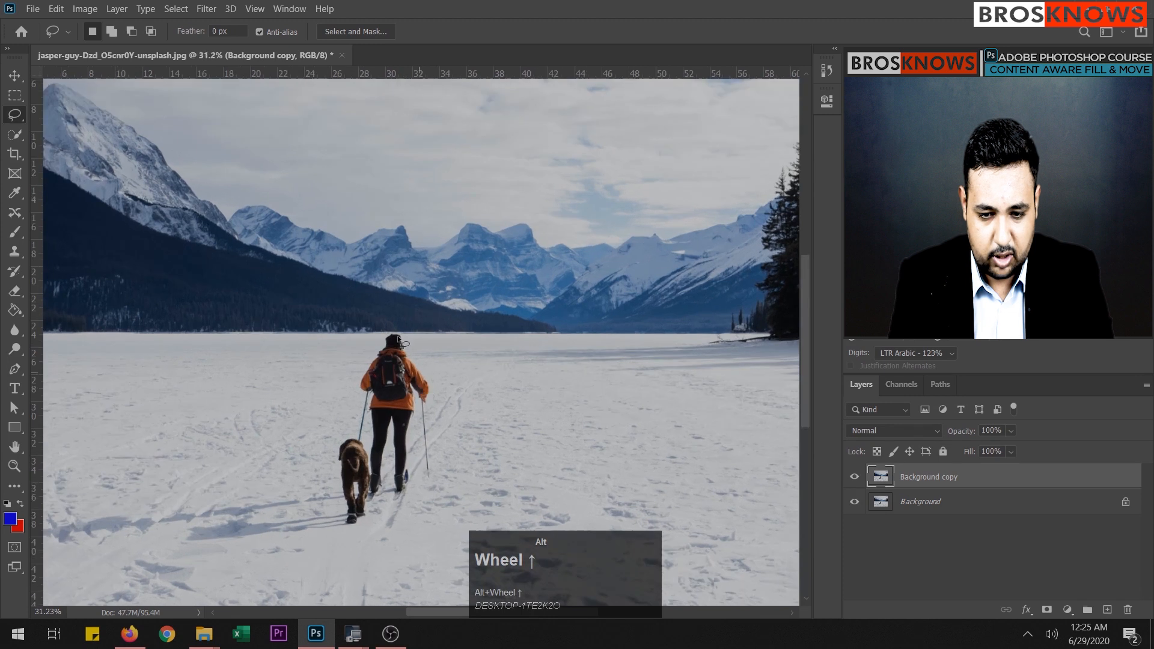
pyautogui.moveTo(411, 335); pyautogui.dragTo(387, 331)
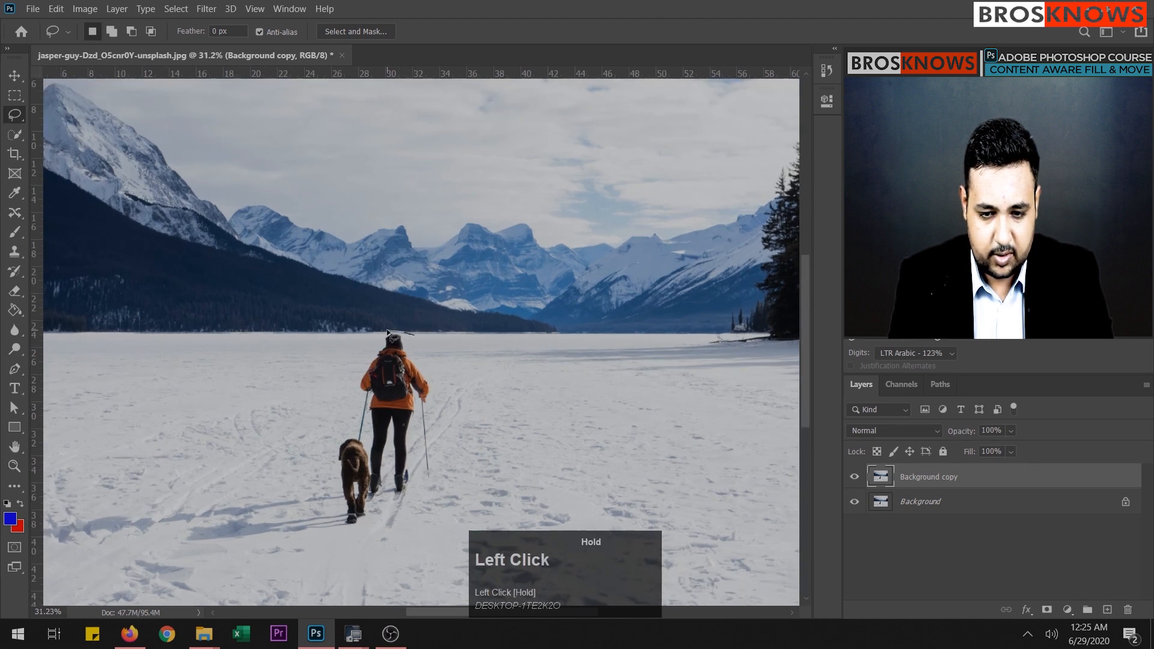
pyautogui.moveTo(229, 484); pyautogui.dragTo(87, 491)
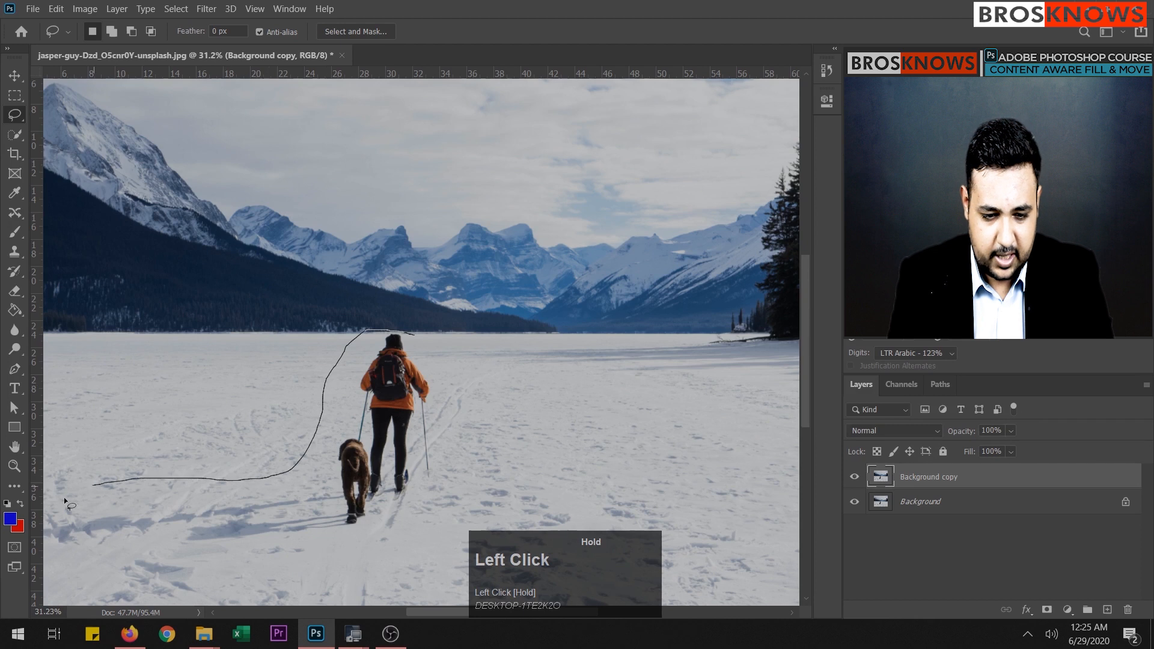
pyautogui.moveTo(219, 561); pyautogui.dragTo(387, 542)
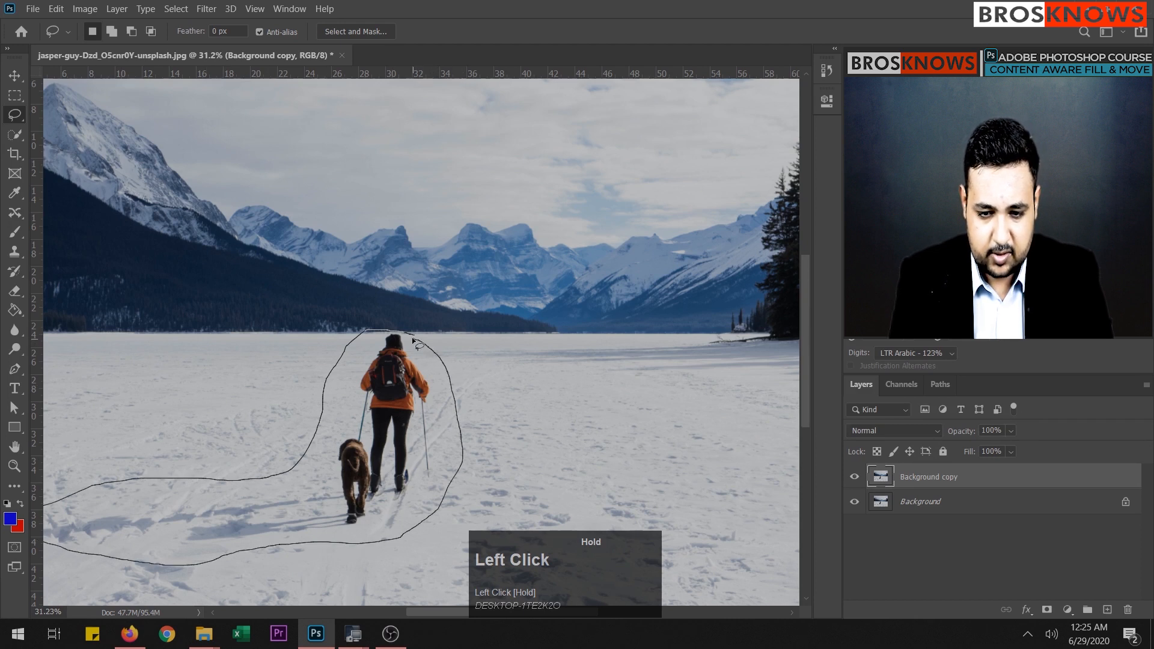
pyautogui.moveTo(411, 336); pyautogui.dragTo(415, 340)
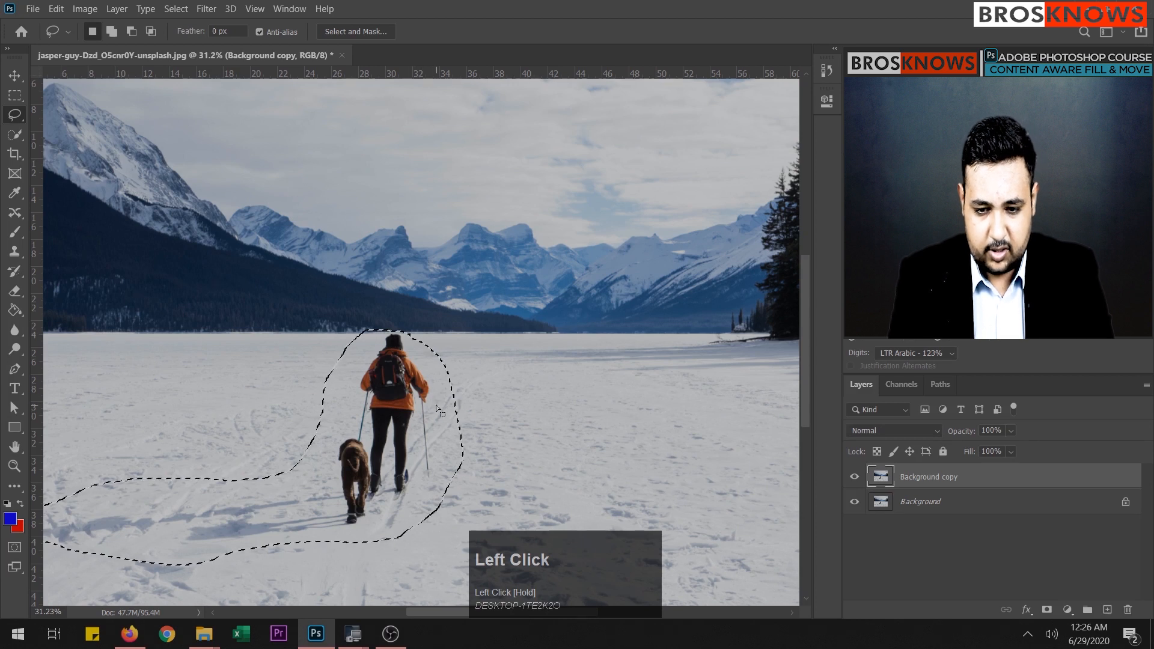
# Fill the lasso selection using Content-Aware with Color Adaptation and Preserve Transparency at 100% opacity, and clear the selection.
pyautogui.keyDown('alt'); pyautogui.scroll(-2, 437, 408); pyautogui.keyUp('alt')
pyautogui.press('shift')
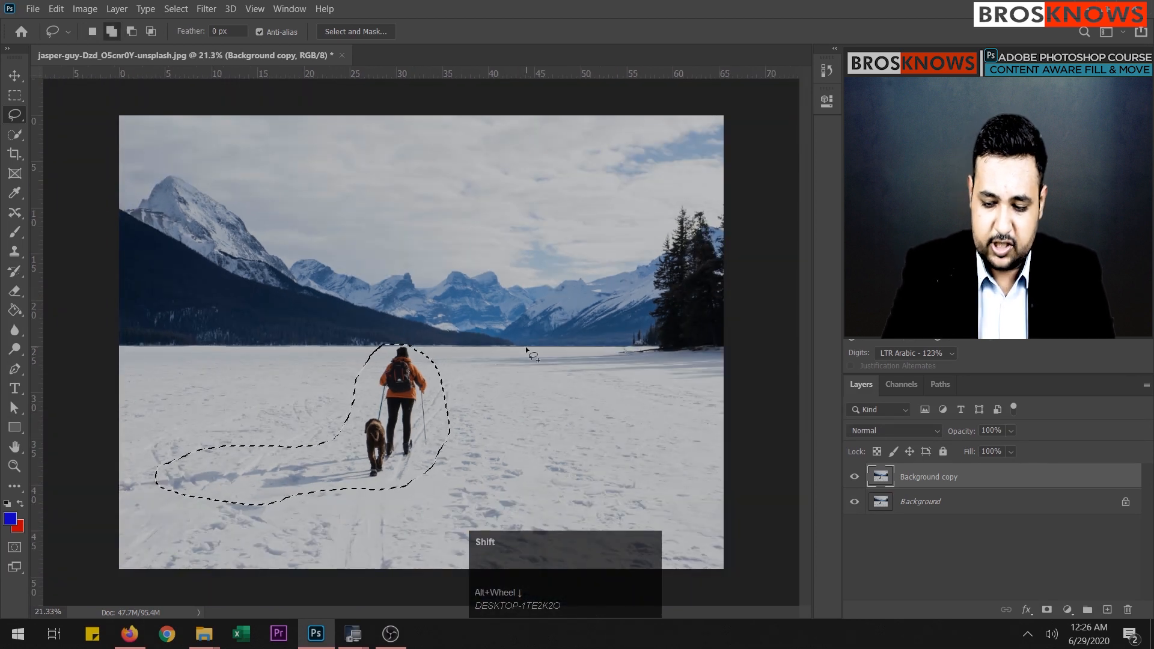
pyautogui.hotkey('shift', 'BackSpace')
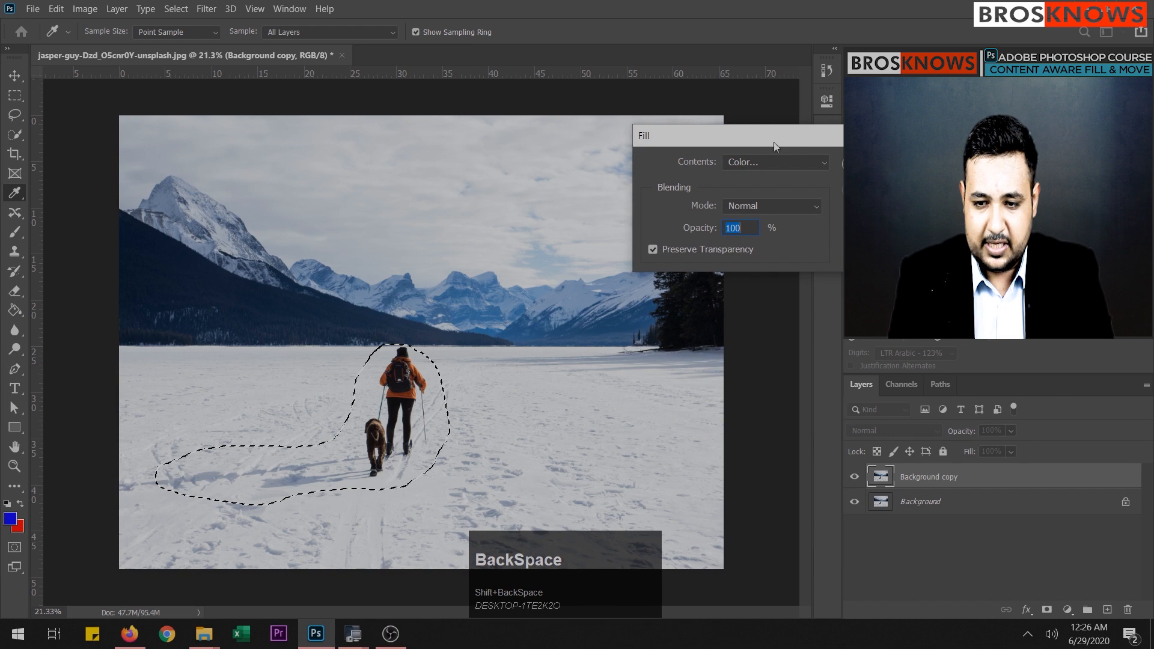
pyautogui.click(775, 162)
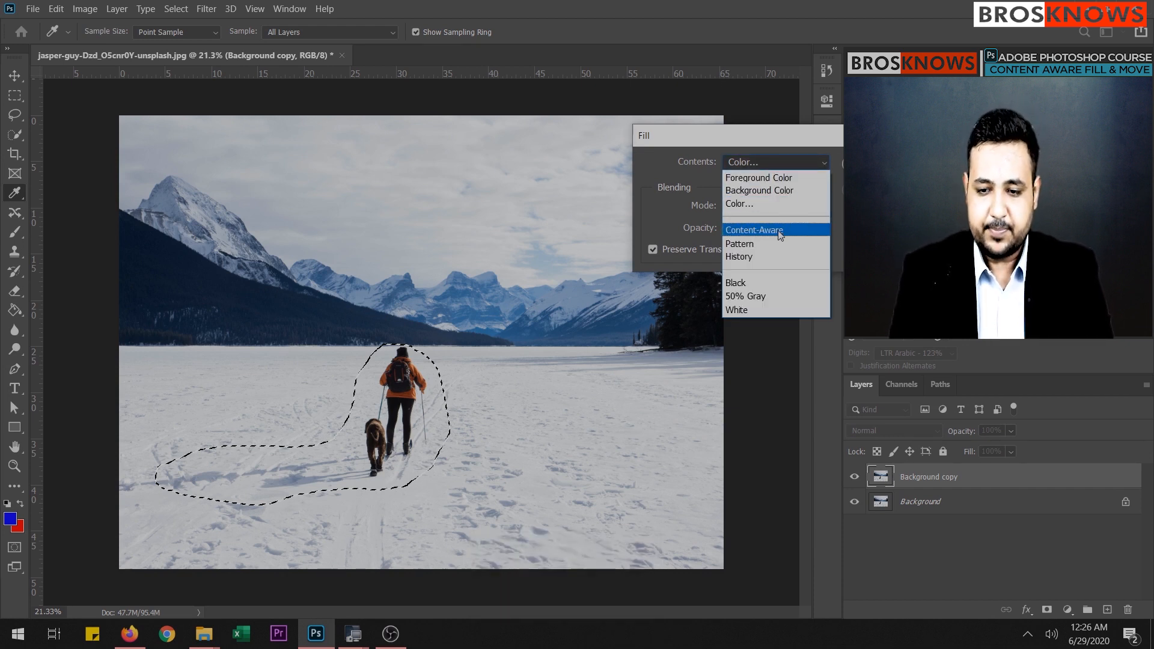
pyautogui.click(779, 232)
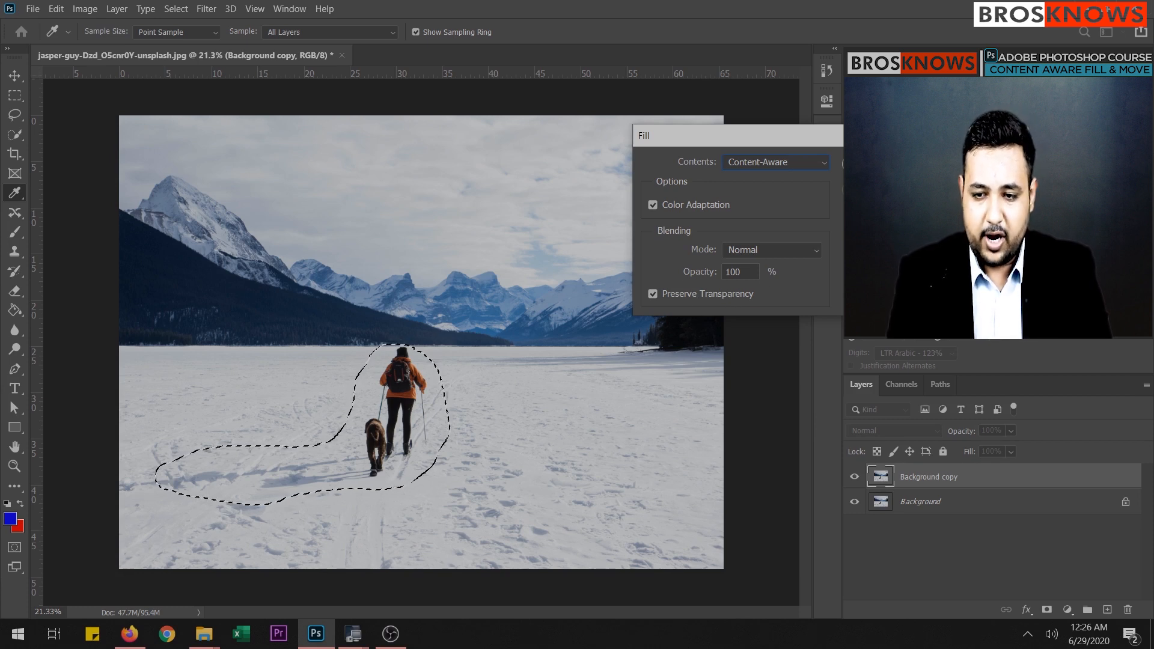
pyautogui.click(866, 163)
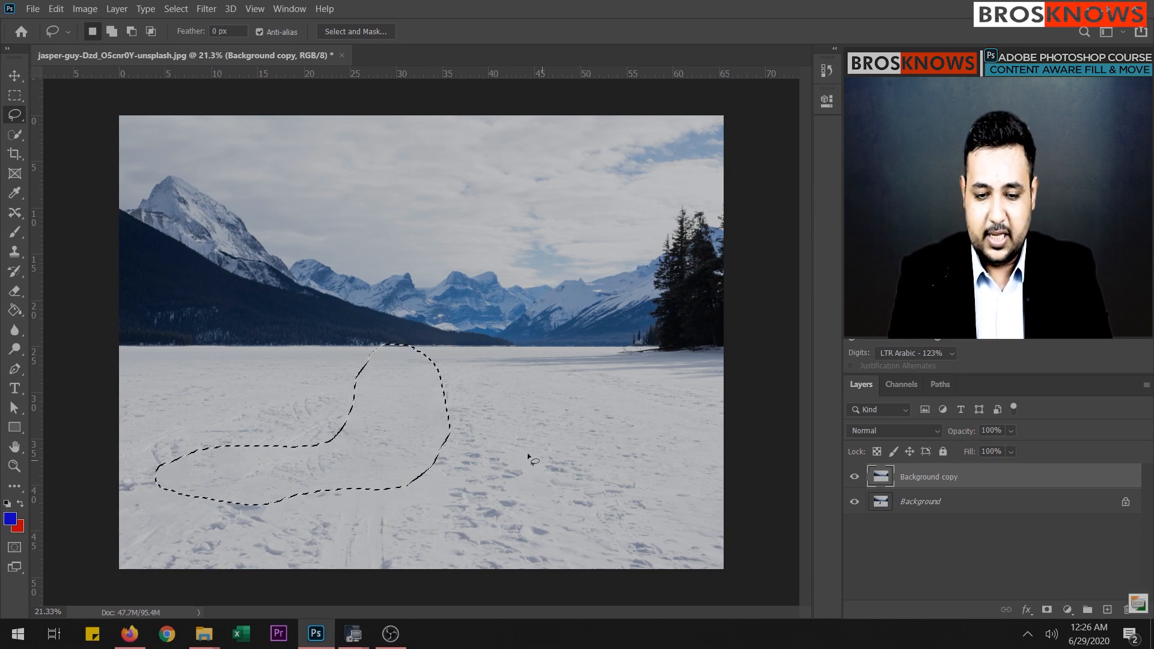
pyautogui.click(855, 503)
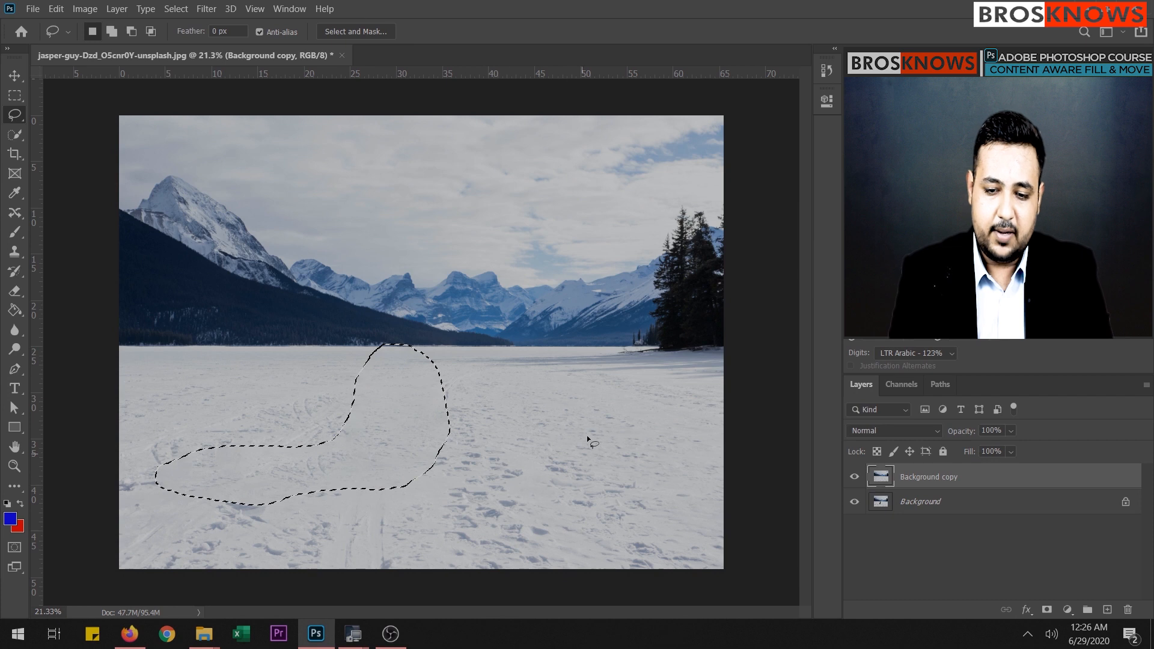
pyautogui.click(15, 95)
pyautogui.click(286, 386)
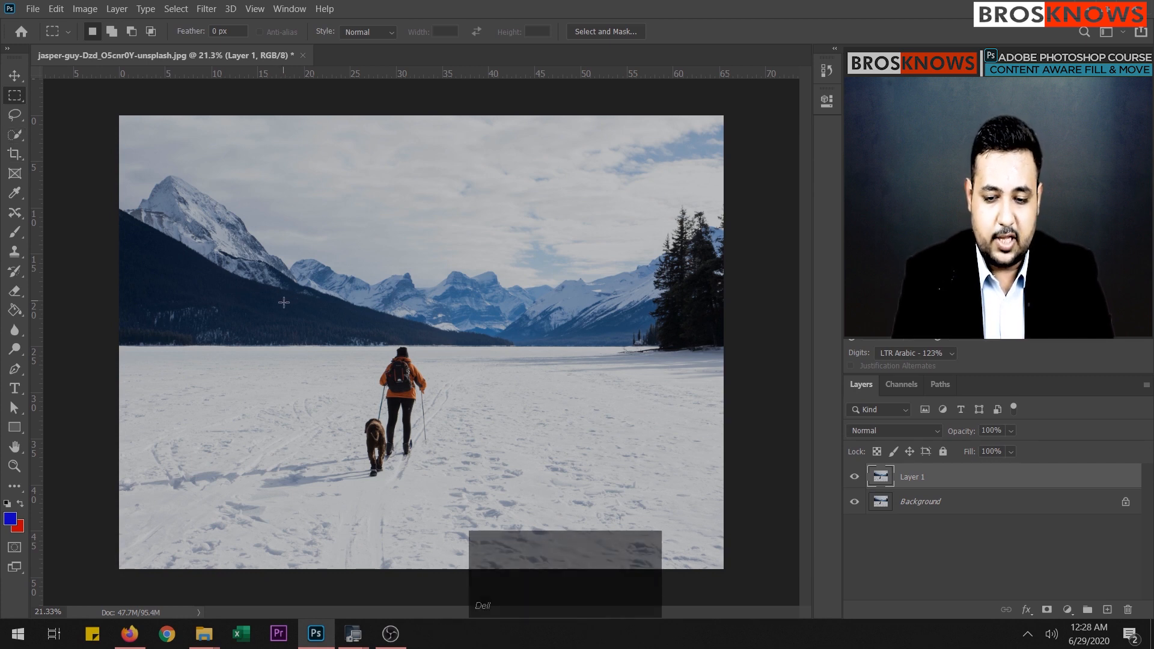
# Select only the skier and the dog on Layer 1 tightly with the Quick Selection Tool, leaving out their shadows.
pyautogui.keyDown('alt'); pyautogui.scroll(3, 278, 274); pyautogui.keyUp('alt')
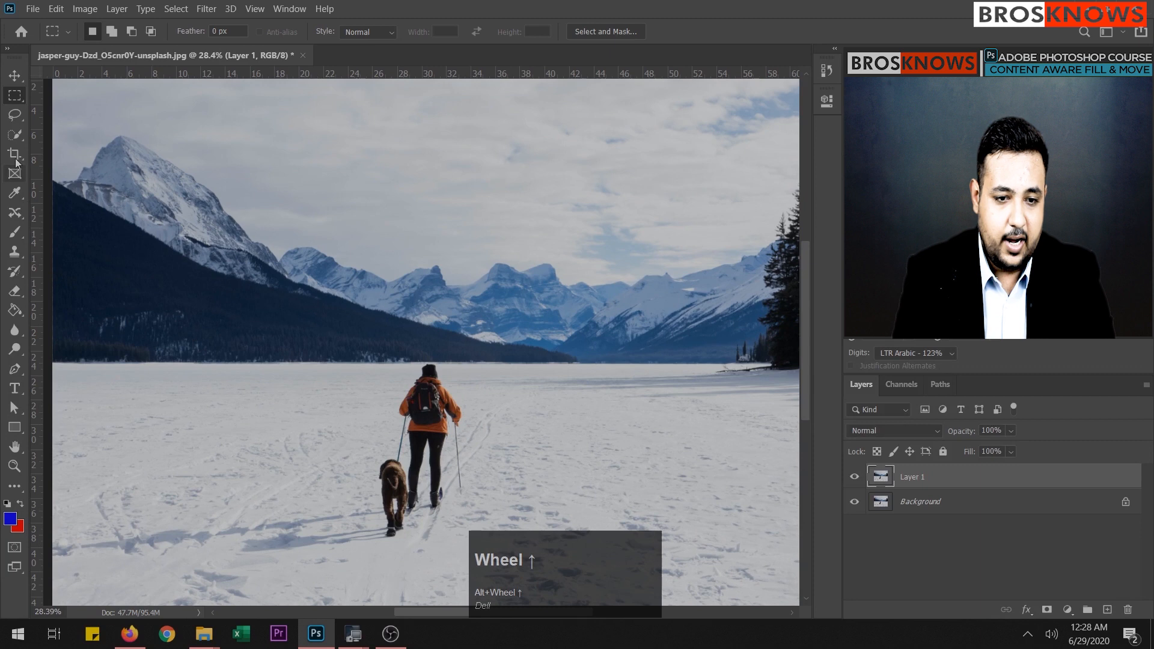
pyautogui.click(21, 141)
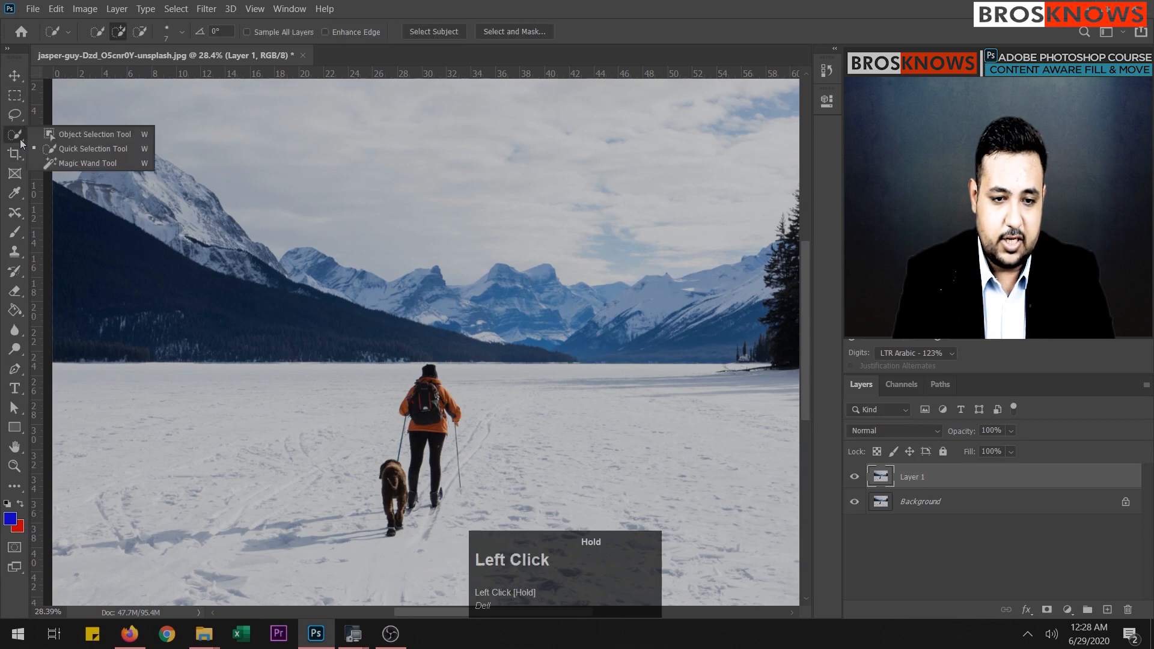
pyautogui.click(74, 149)
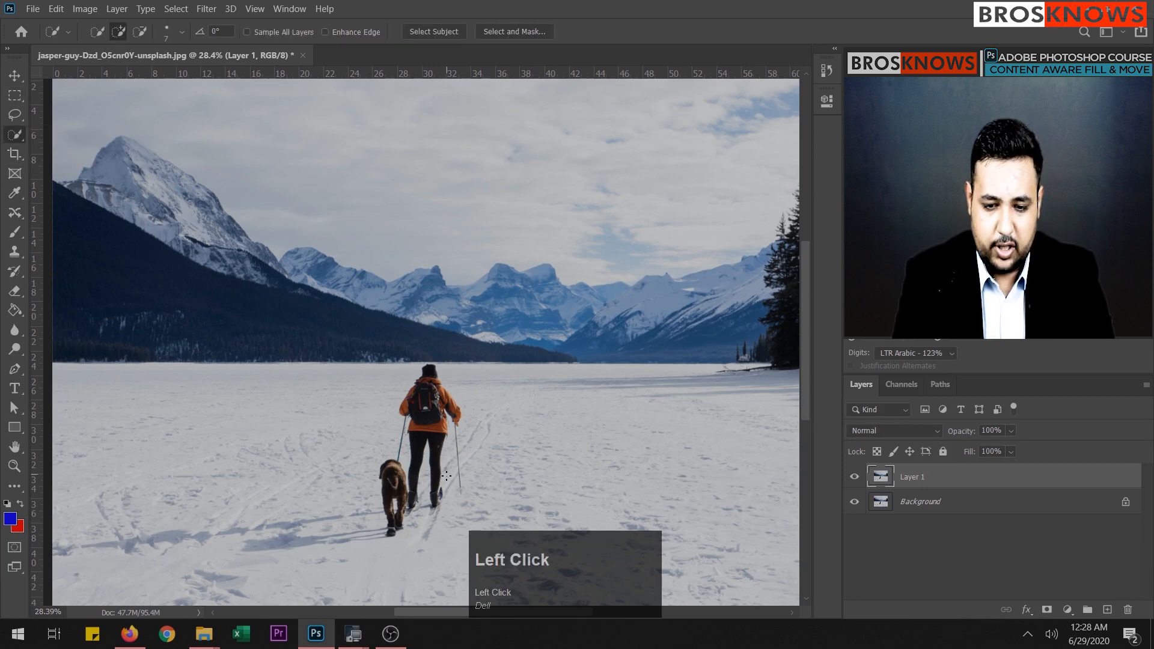
pyautogui.moveTo(446, 475)
pyautogui.mouseDown()
pyautogui.moveTo(432, 481)
pyautogui.moveTo(428, 397)
pyautogui.mouseUp()
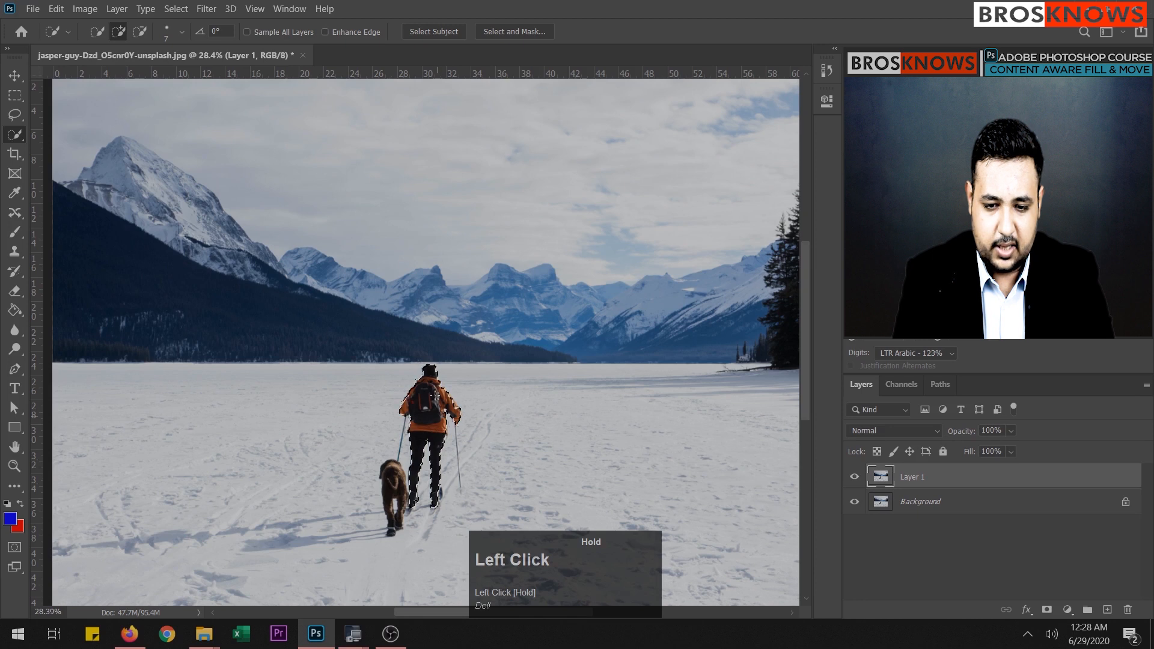
pyautogui.keyDown('shift'); pyautogui.click(394, 481); pyautogui.keyUp('shift')
pyautogui.moveTo(396, 477); pyautogui.dragTo(389, 521)
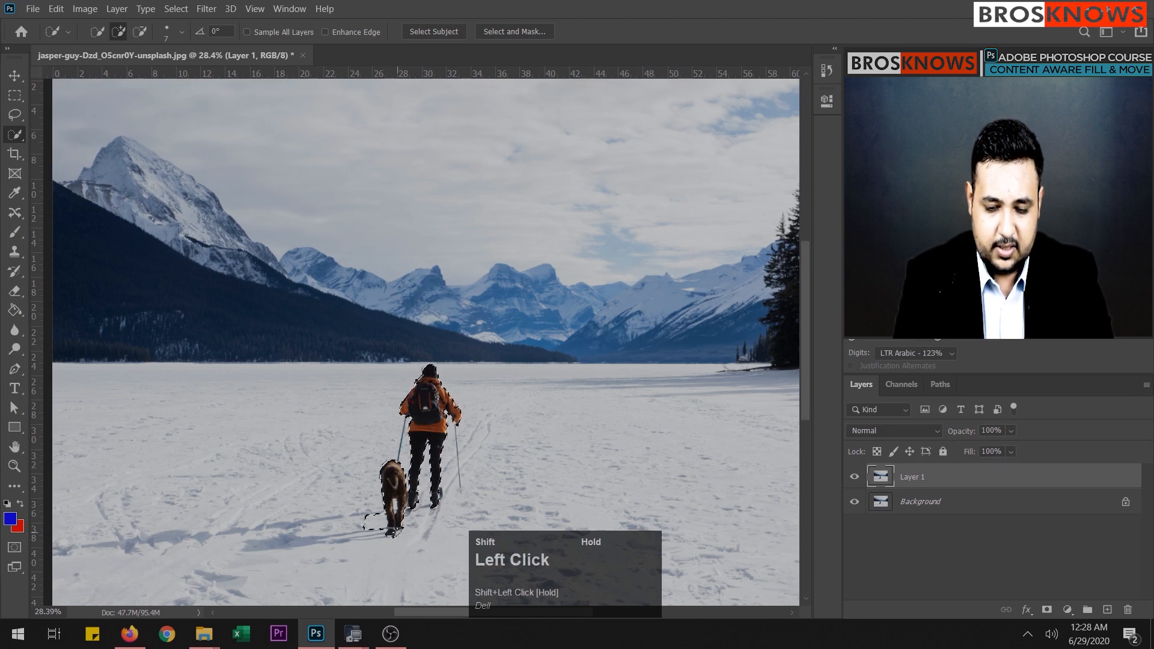
pyautogui.hotkey('ctrl', 'z')
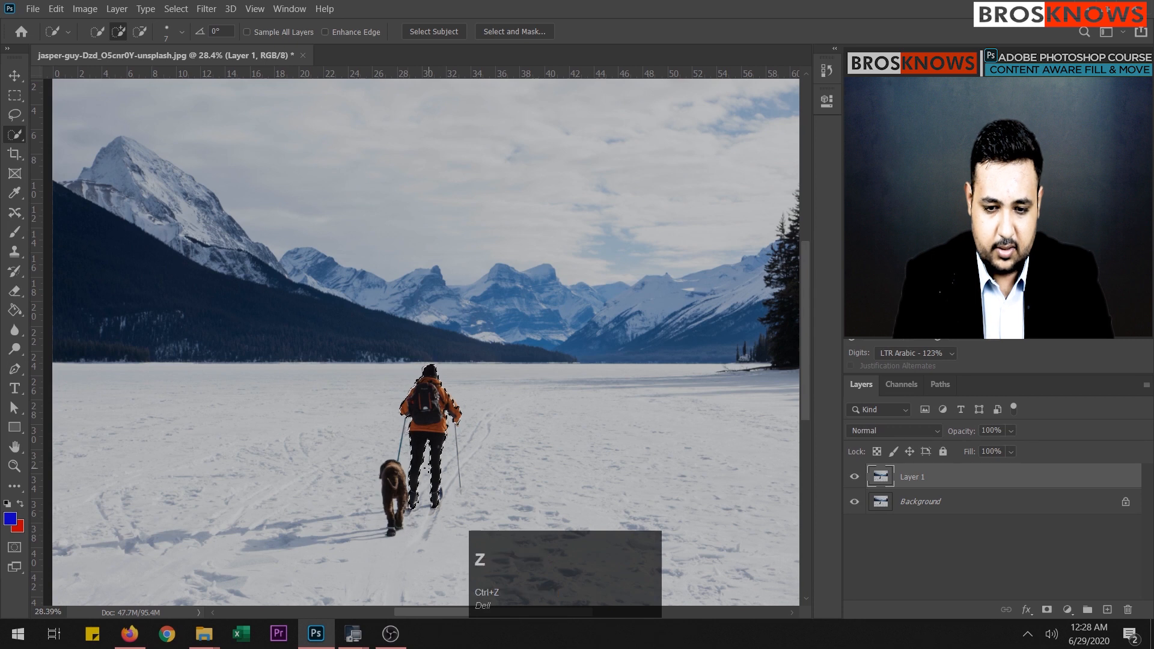
pyautogui.moveTo(392, 472); pyautogui.dragTo(395, 490)
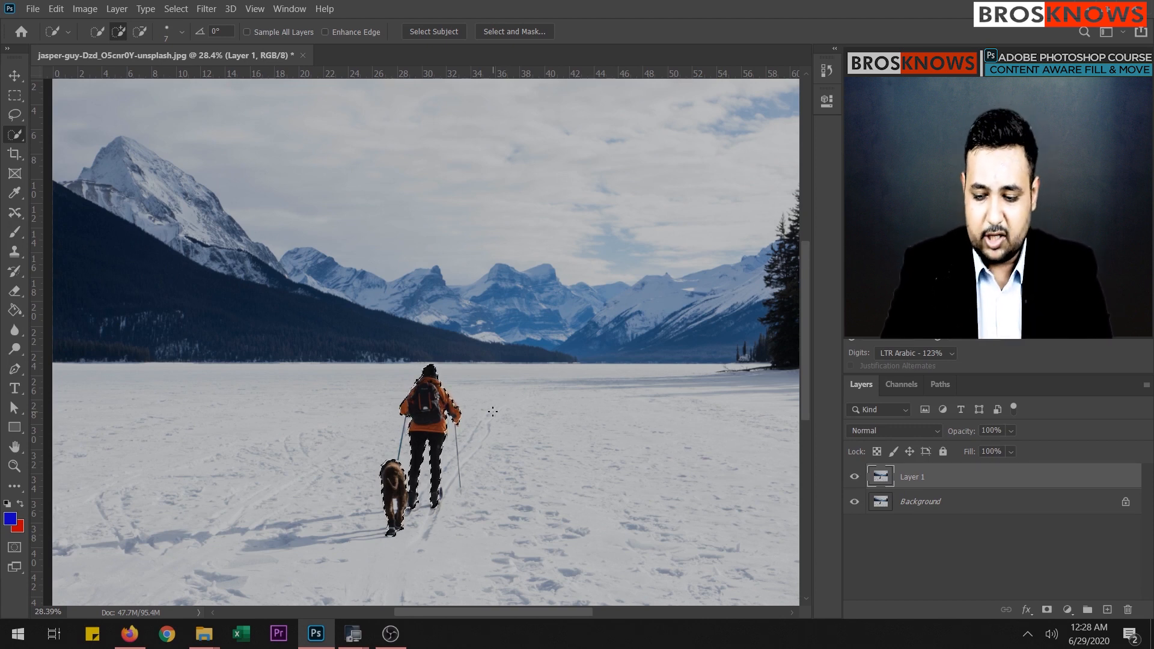
# Fill the tight selection of skier and dog using Content-Aware with Color Adaptation at 100% opacity, and inspect the filled area.
pyautogui.hotkey('shift', 'BackSpace')
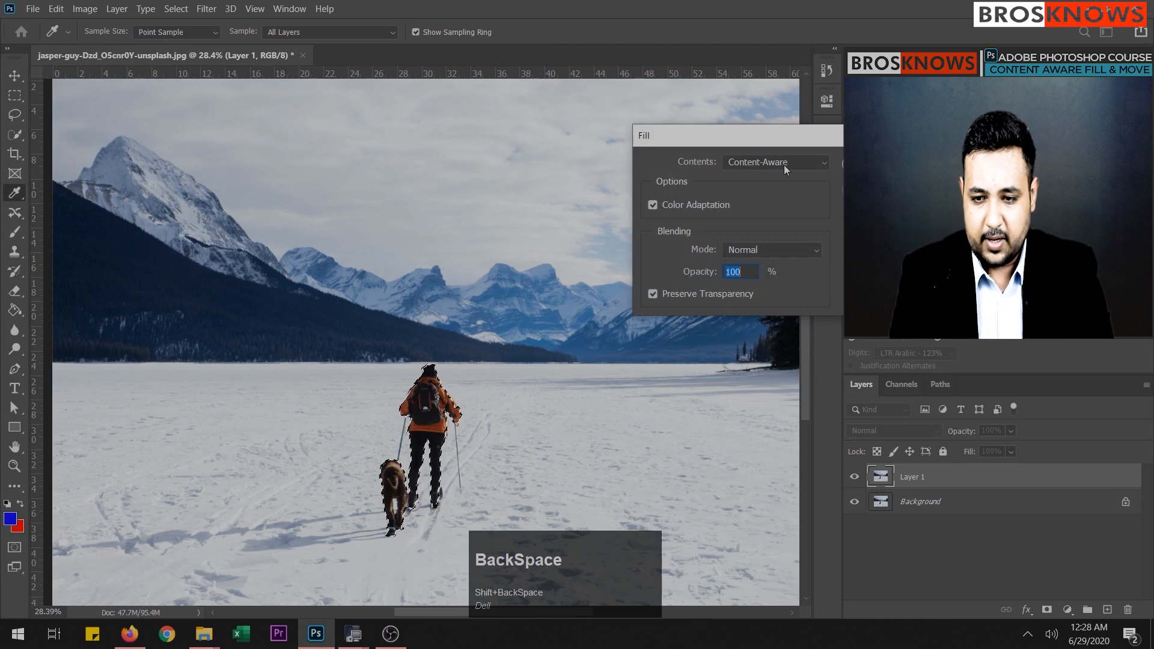
pyautogui.click(868, 163)
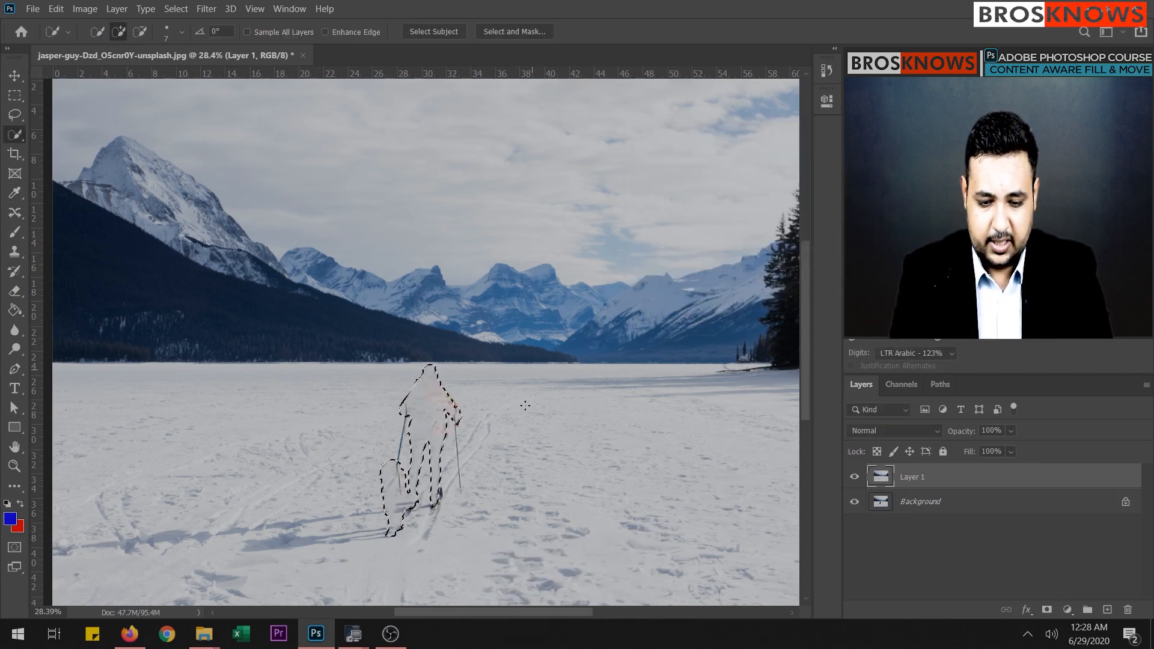
pyautogui.scroll(8, 458, 459)
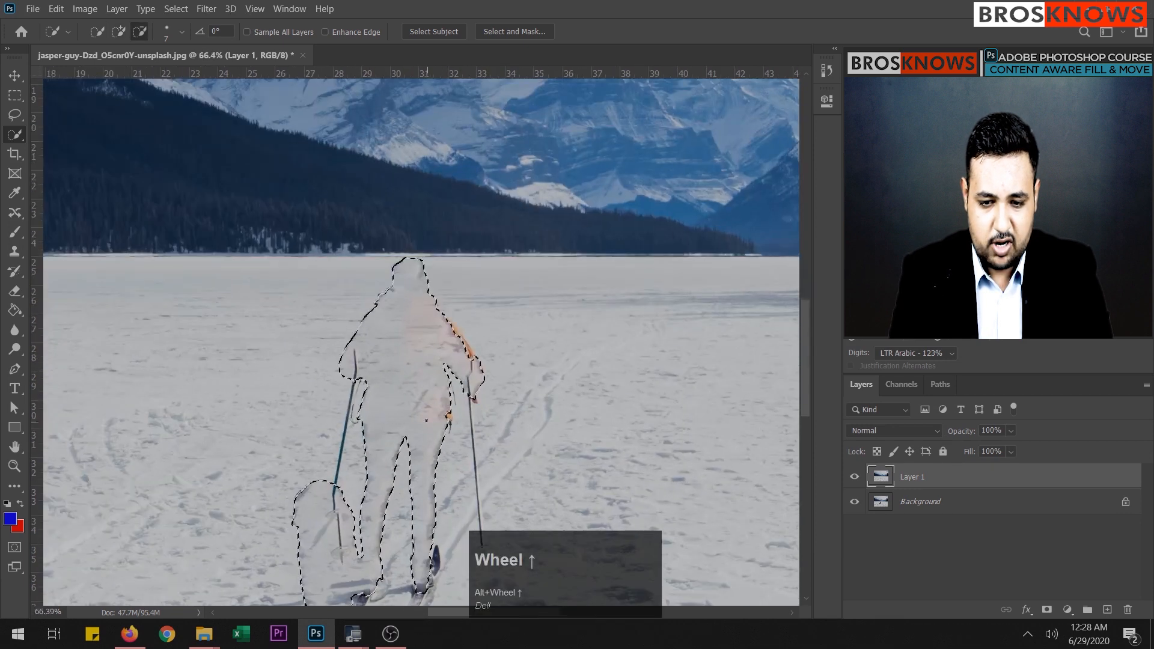
pyautogui.scroll(1, 361, 336)
pyautogui.scroll(-5, 453, 371)
pyautogui.scroll(-4, 452, 371)
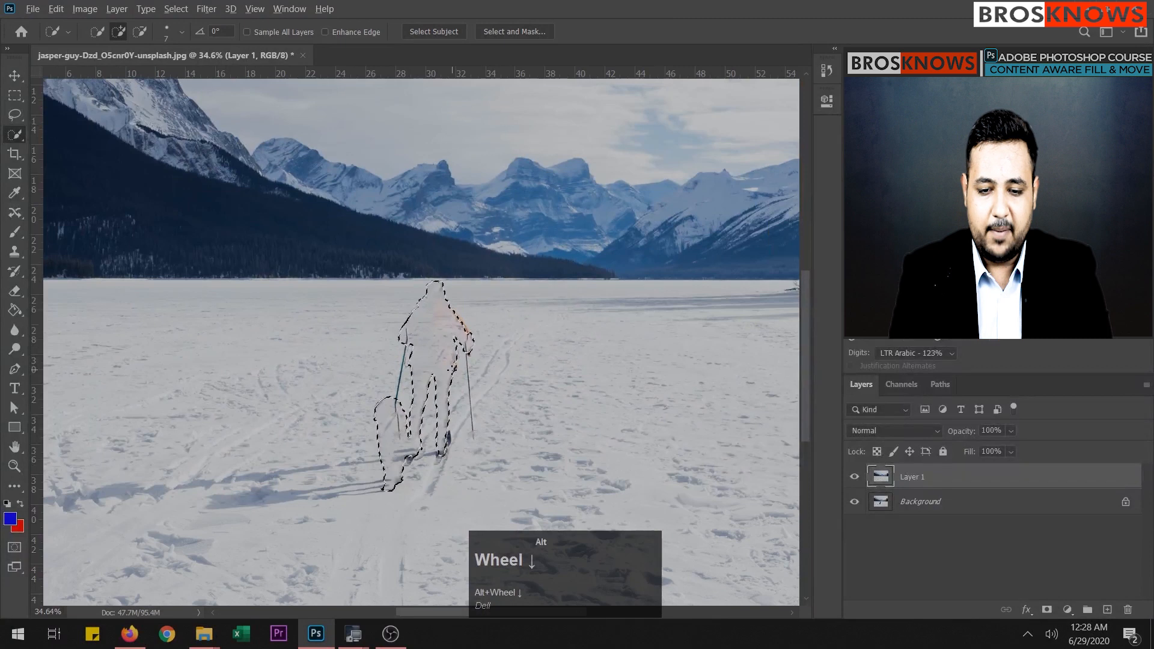
pyautogui.scroll(2, 450, 366)
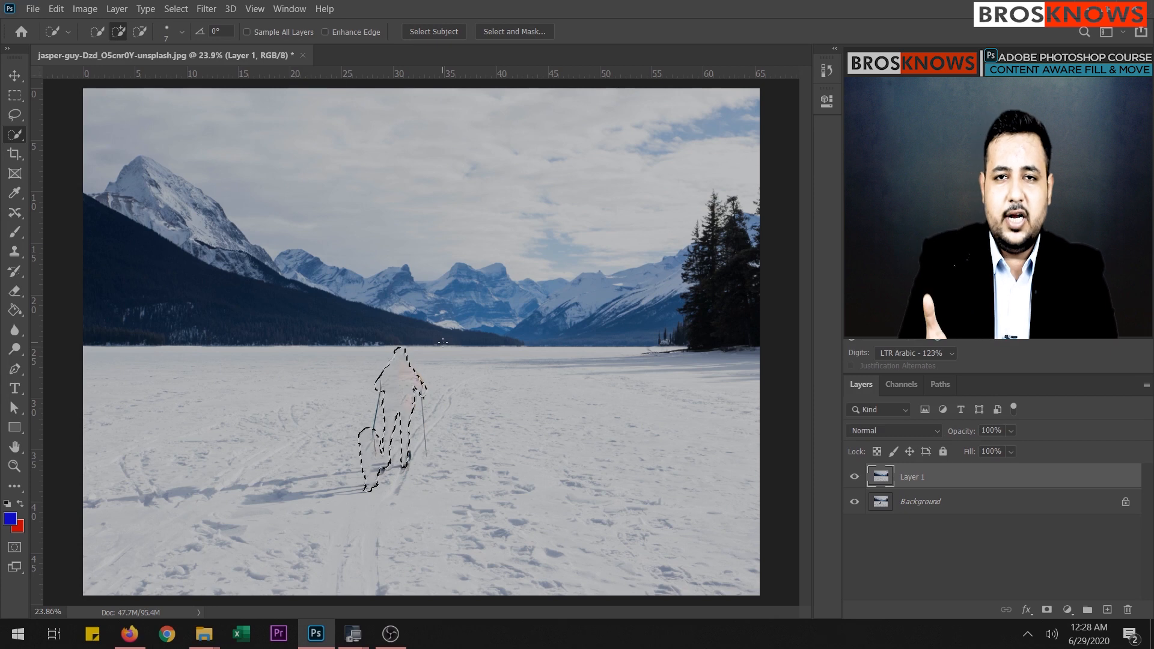
# Undo the tight fill of the skier and dog, and replace Layer 1 with a new empty layer above the Background.
pyautogui.click(479, 417)
pyautogui.hotkey('ctrl', 'z')
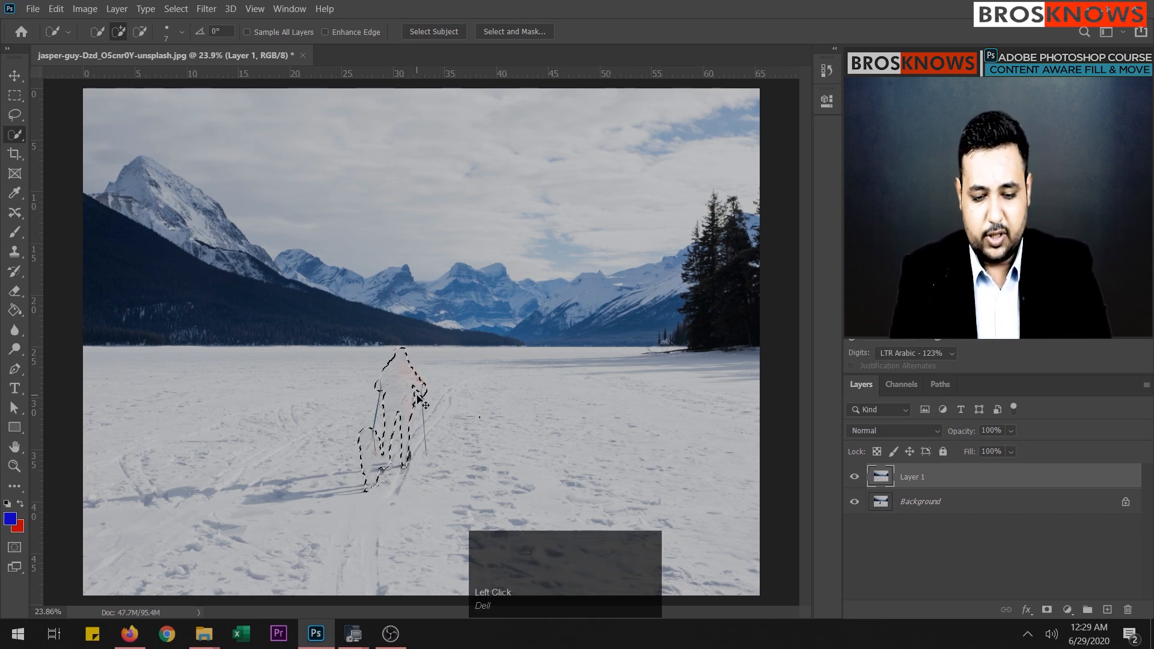
pyautogui.click(488, 389)
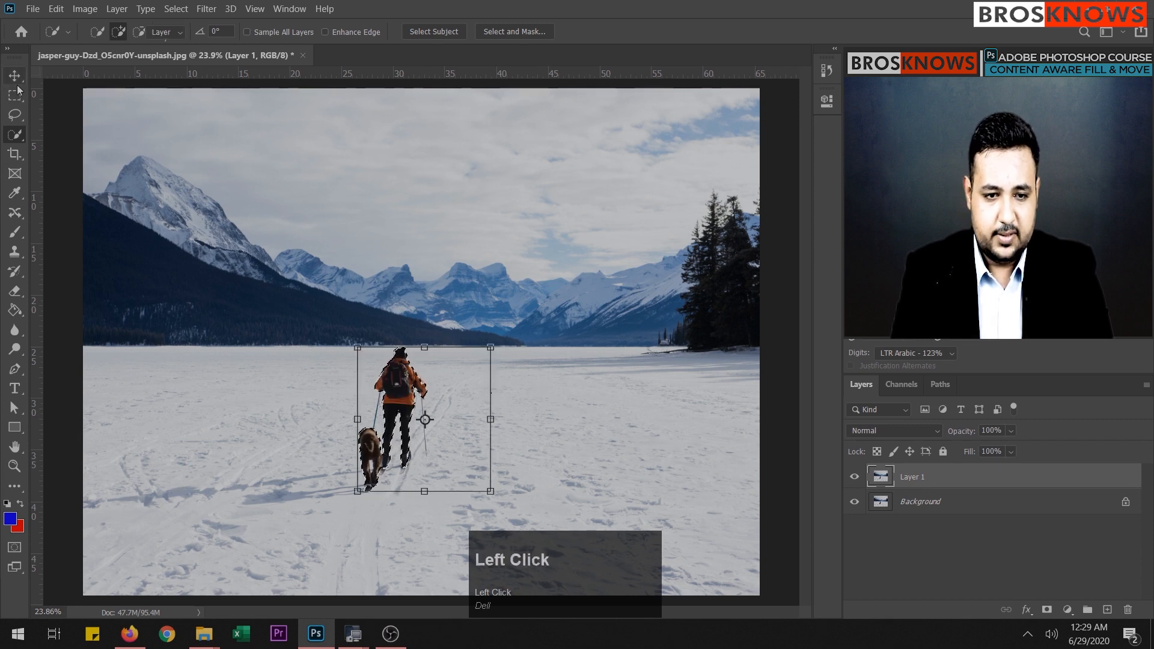
pyautogui.click(514, 31)
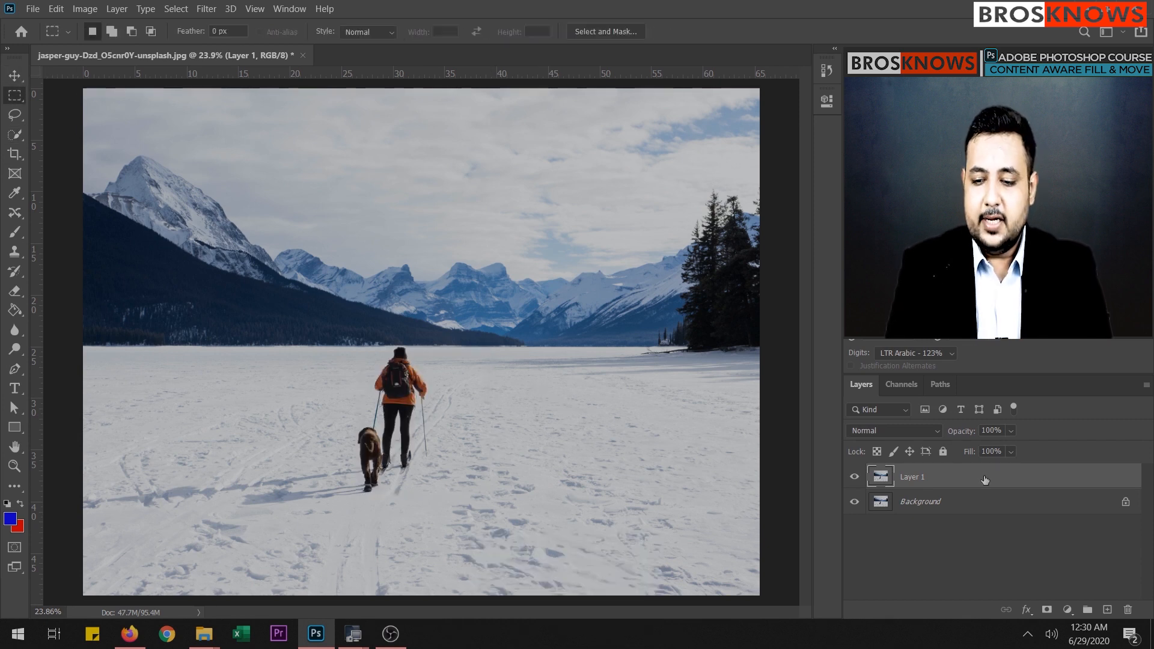
pyautogui.moveTo(985, 479); pyautogui.dragTo(1131, 609)
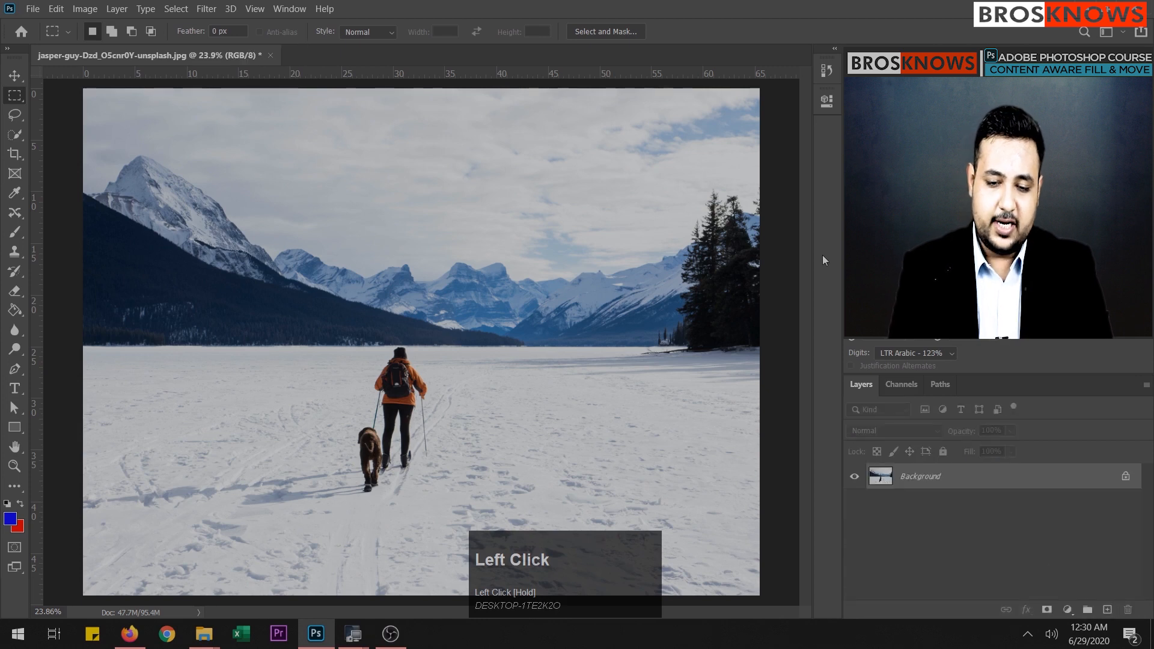
pyautogui.click(1108, 610)
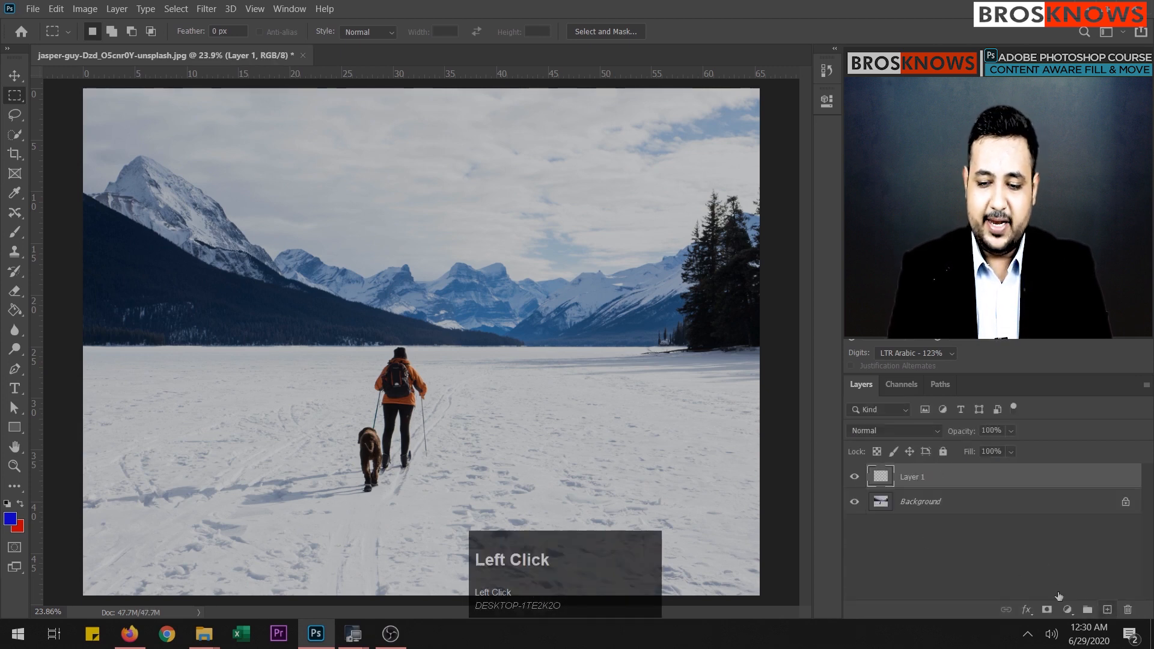
# Draw a loose Content-Aware Move selection around the skier, dog and their shadows, and check the empty layer without the Background.
pyautogui.click(16, 215)
pyautogui.click(17, 215)
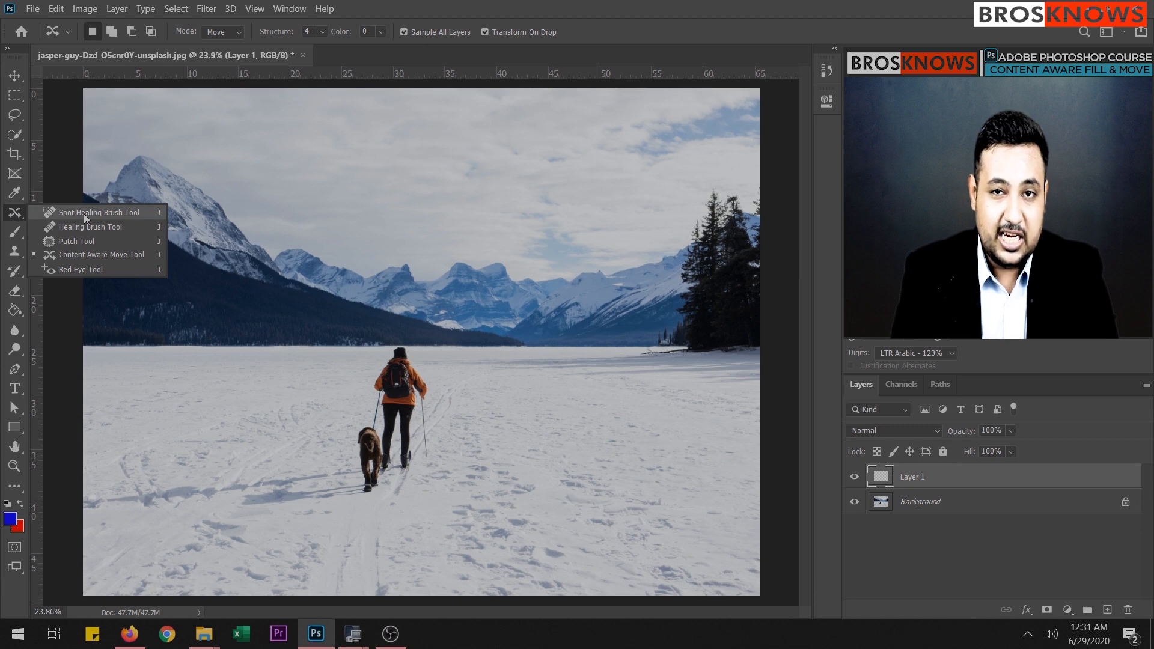
pyautogui.click(96, 257)
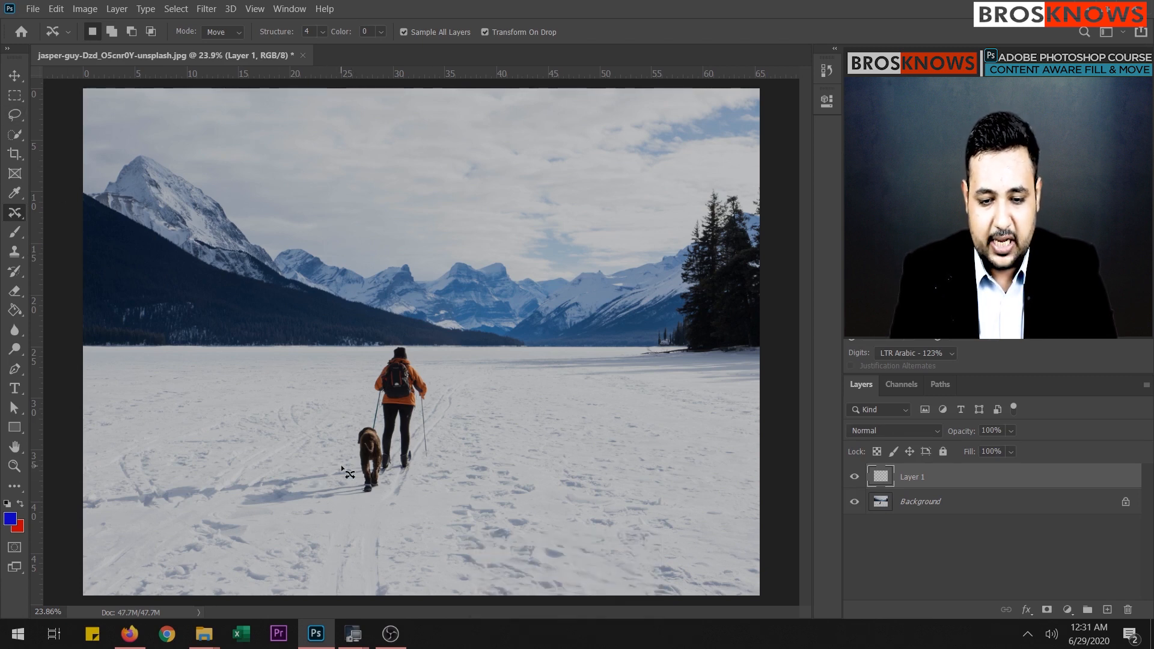
pyautogui.click(150, 485)
pyautogui.moveTo(149, 486)
pyautogui.mouseDown()
pyautogui.moveTo(324, 465)
pyautogui.moveTo(364, 413)
pyautogui.moveTo(377, 349)
pyautogui.moveTo(423, 347)
pyautogui.moveTo(440, 377)
pyautogui.moveTo(444, 466)
pyautogui.moveTo(403, 495)
pyautogui.moveTo(215, 511)
pyautogui.mouseUp()
pyautogui.moveTo(139, 508)
pyautogui.mouseDown()
pyautogui.moveTo(128, 499)
pyautogui.moveTo(151, 485)
pyautogui.mouseUp()
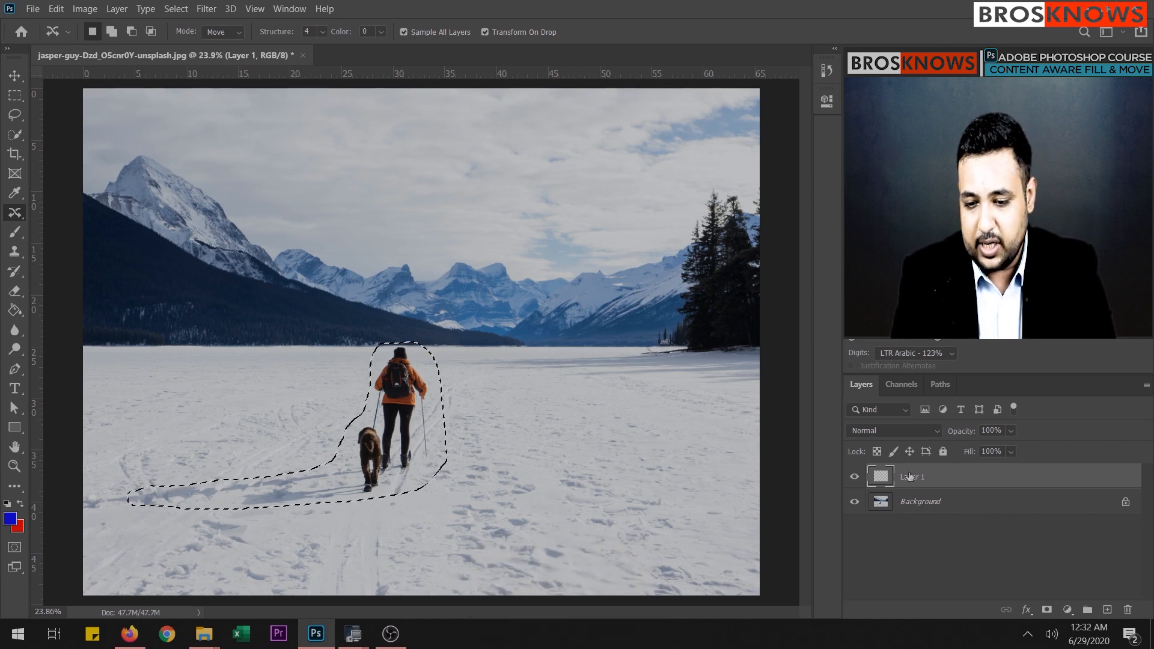
pyautogui.click(854, 502)
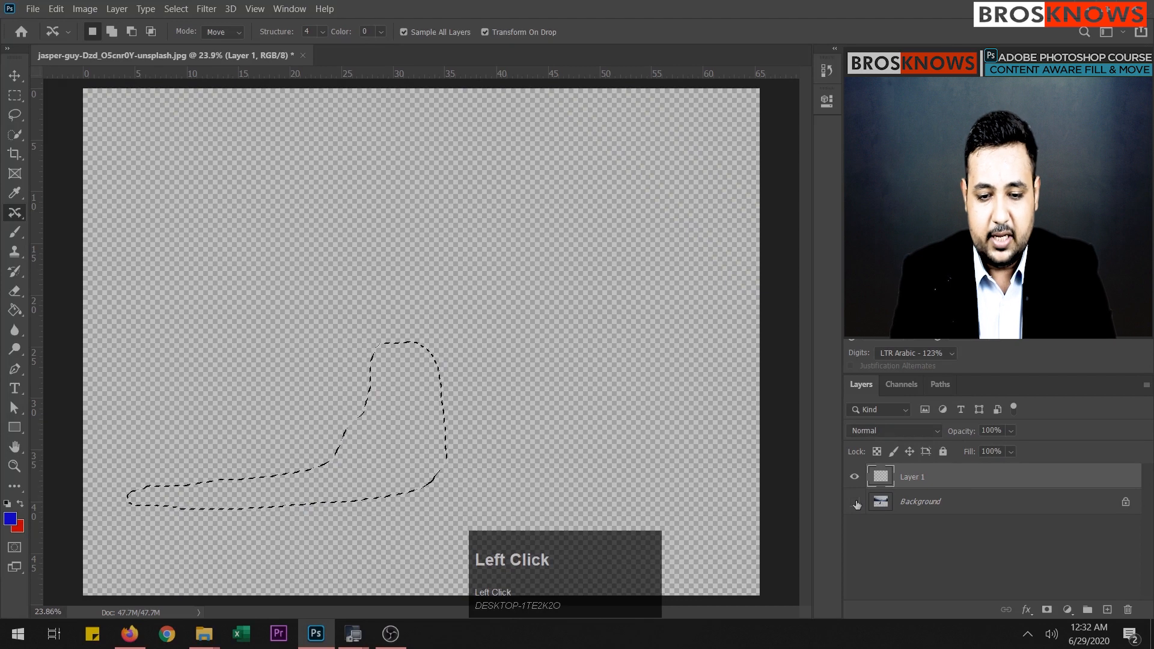
pyautogui.click(854, 502)
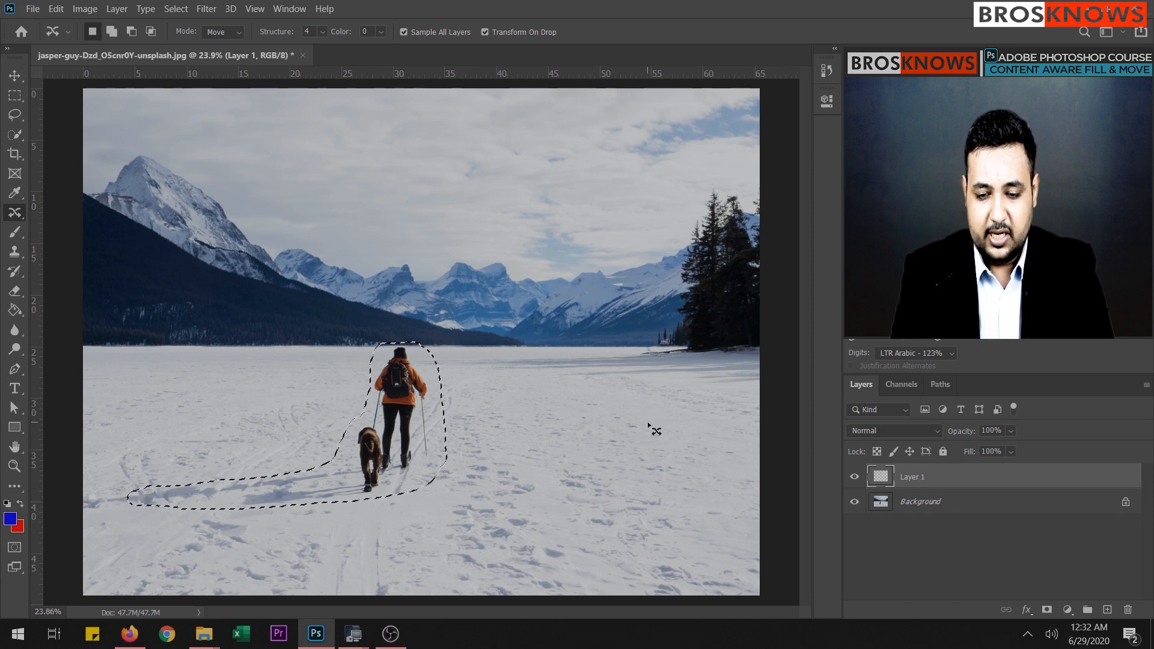
# Content-aware move the skier, dog and shadows across the snow to just below the trees, and clear the selection.
pyautogui.moveTo(427, 416); pyautogui.dragTo(659, 413)
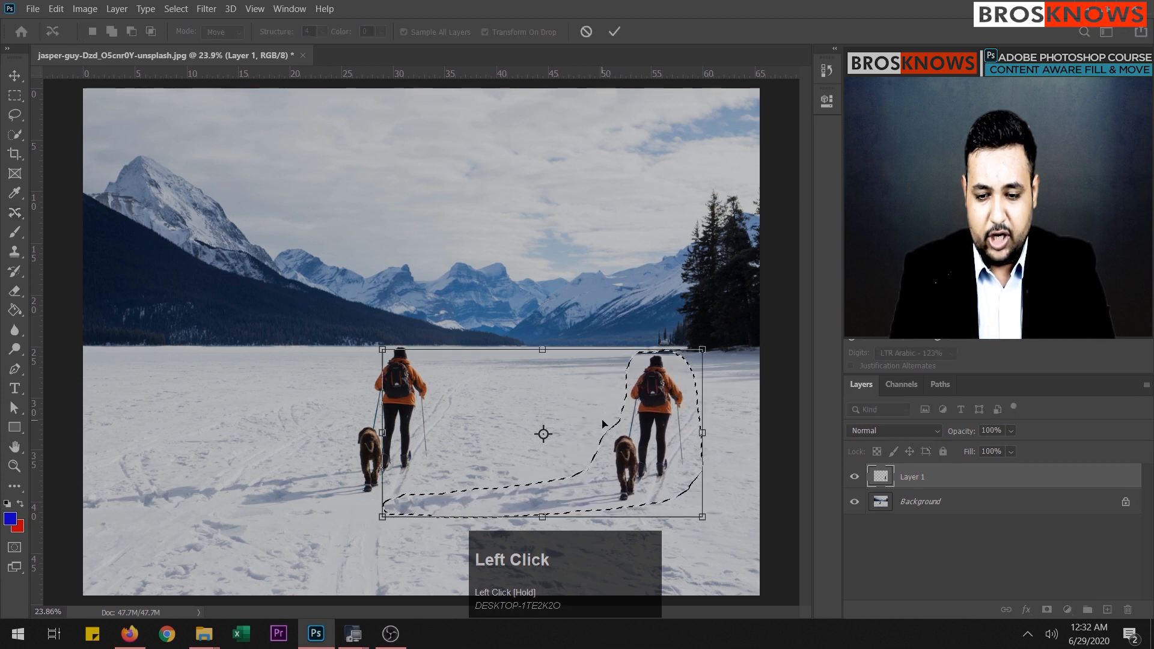
pyautogui.click(615, 33)
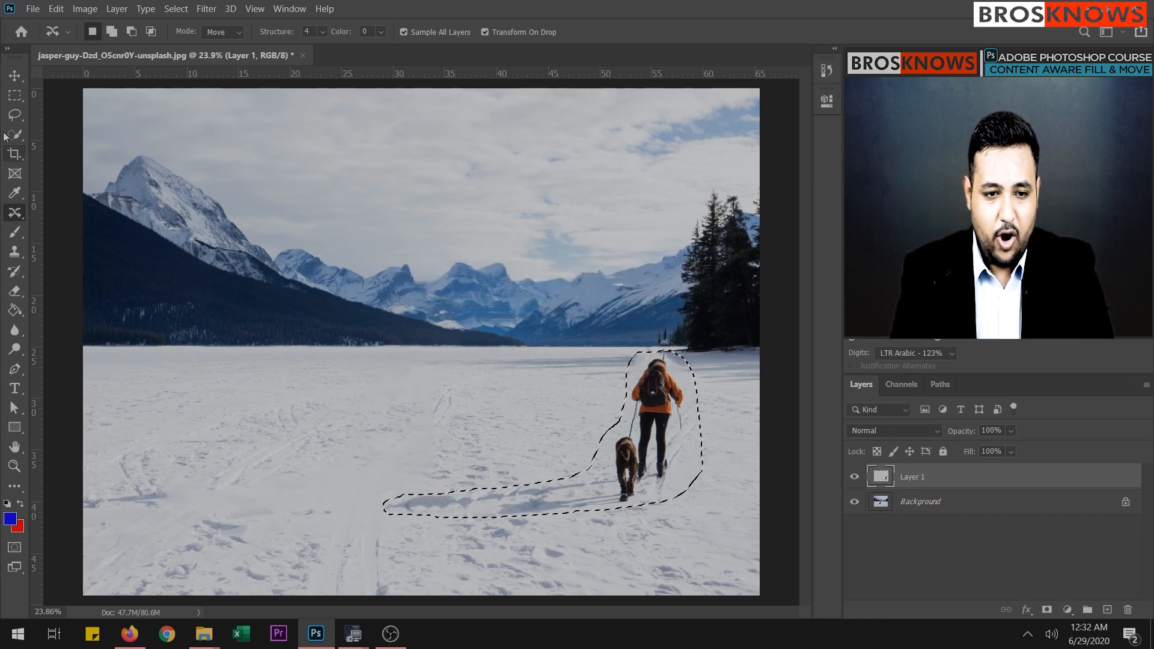
pyautogui.click(14, 116)
pyautogui.click(252, 238)
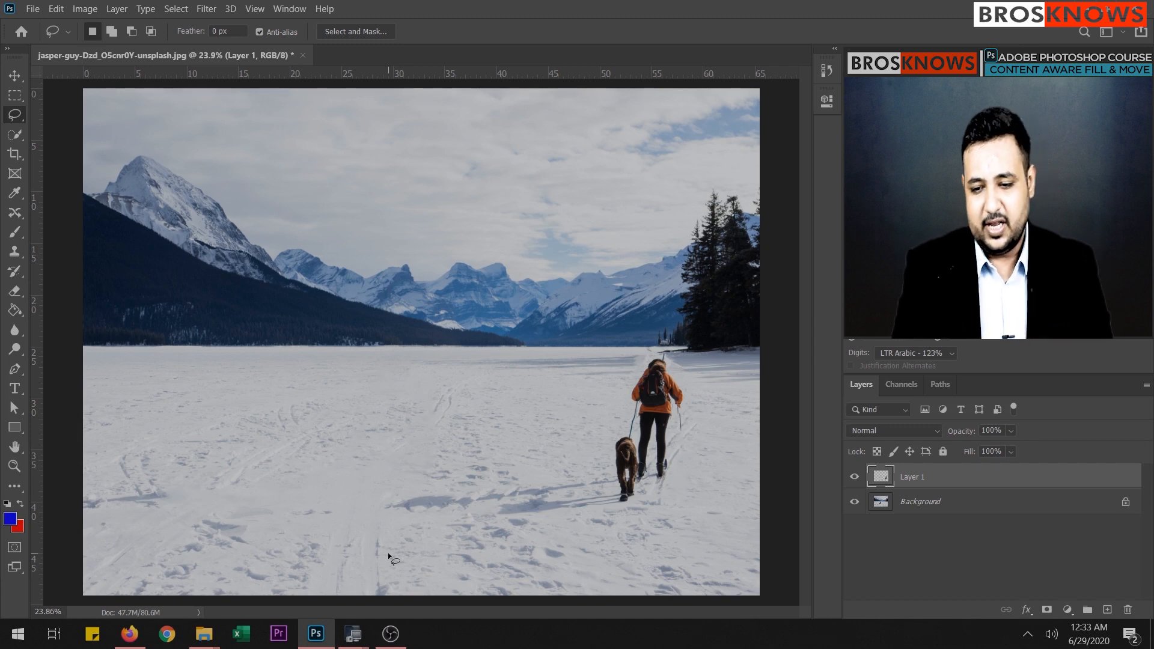
# Inspect the moved and filled pixels on Layer 1 with the Background temporarily hidden.
pyautogui.click(854, 503)
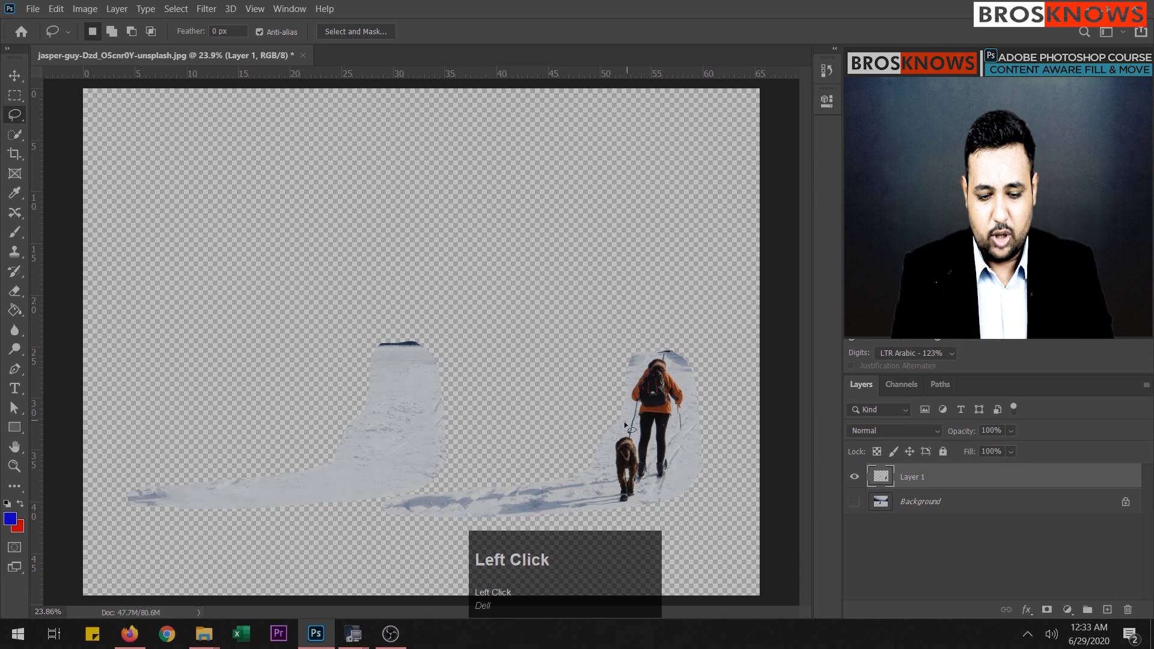
pyautogui.scroll(1, 556, 431)
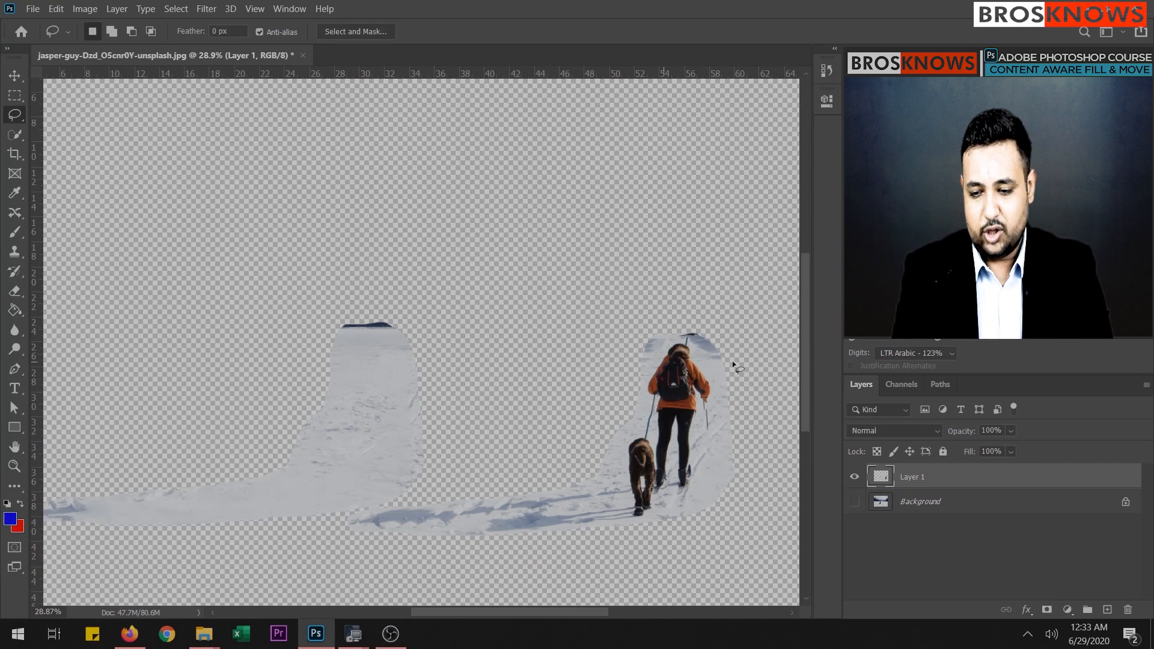
pyautogui.click(855, 501)
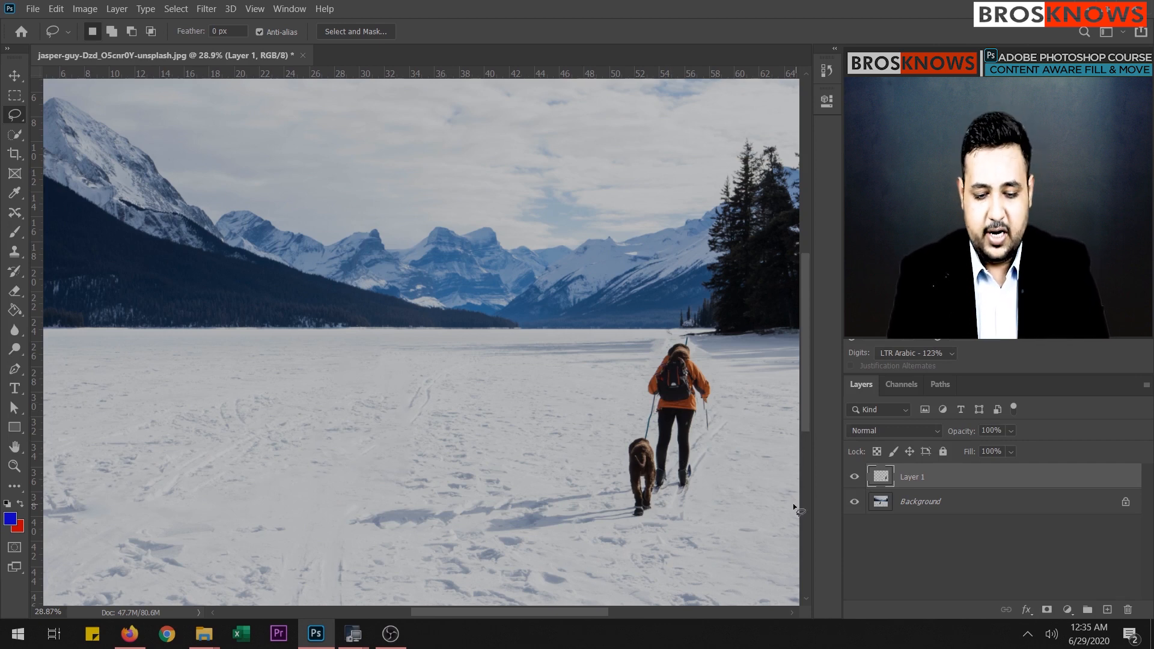
# Undo the content-aware move of the skier and dog, and clear the remaining selection.
pyautogui.press('ctrl')
pyautogui.hotkey('ctrl', 'z')
pyautogui.hotkey('ctrl', 'z')
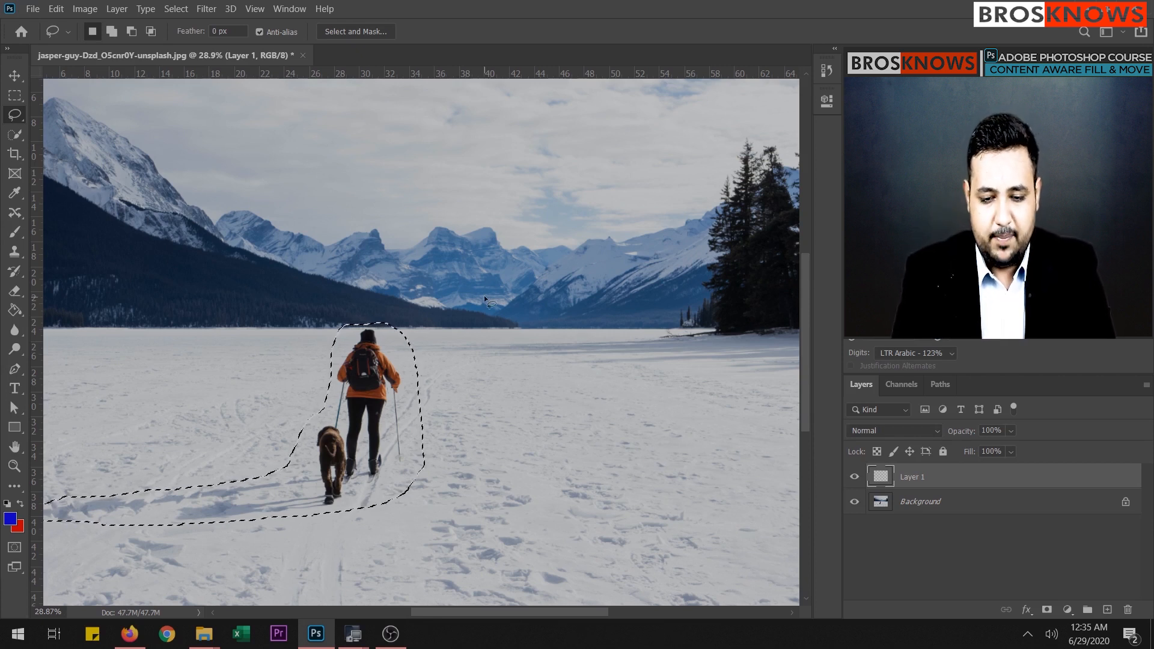
pyautogui.moveTo(373, 403)
pyautogui.mouseDown()
pyautogui.moveTo(531, 355)
pyautogui.moveTo(500, 398)
pyautogui.mouseUp()
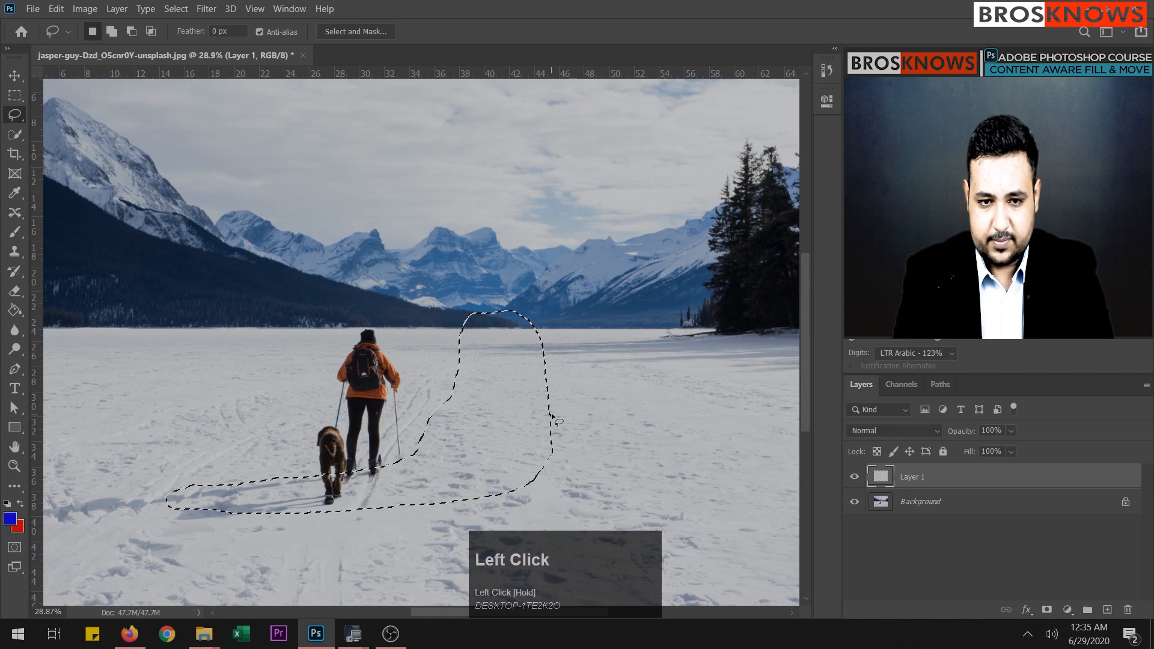
pyautogui.click(475, 434)
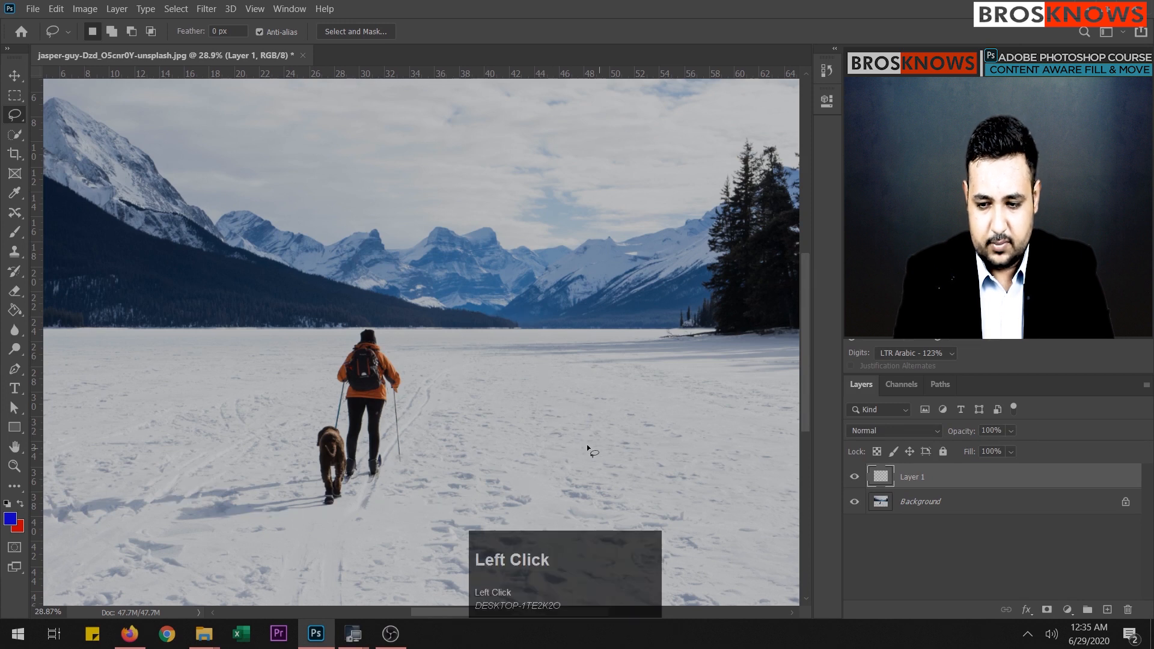
# Outline the skier, the dog and their shadows loosely with the Content-Aware Move Tool on Layer 1.
pyautogui.click(22, 215)
pyautogui.moveTo(376, 329)
pyautogui.mouseDown()
pyautogui.moveTo(331, 354)
pyautogui.moveTo(310, 420)
pyautogui.moveTo(283, 450)
pyautogui.moveTo(85, 485)
pyautogui.moveTo(63, 513)
pyautogui.moveTo(244, 531)
pyautogui.moveTo(379, 491)
pyautogui.moveTo(414, 462)
pyautogui.moveTo(420, 421)
pyautogui.moveTo(403, 351)
pyautogui.mouseUp()
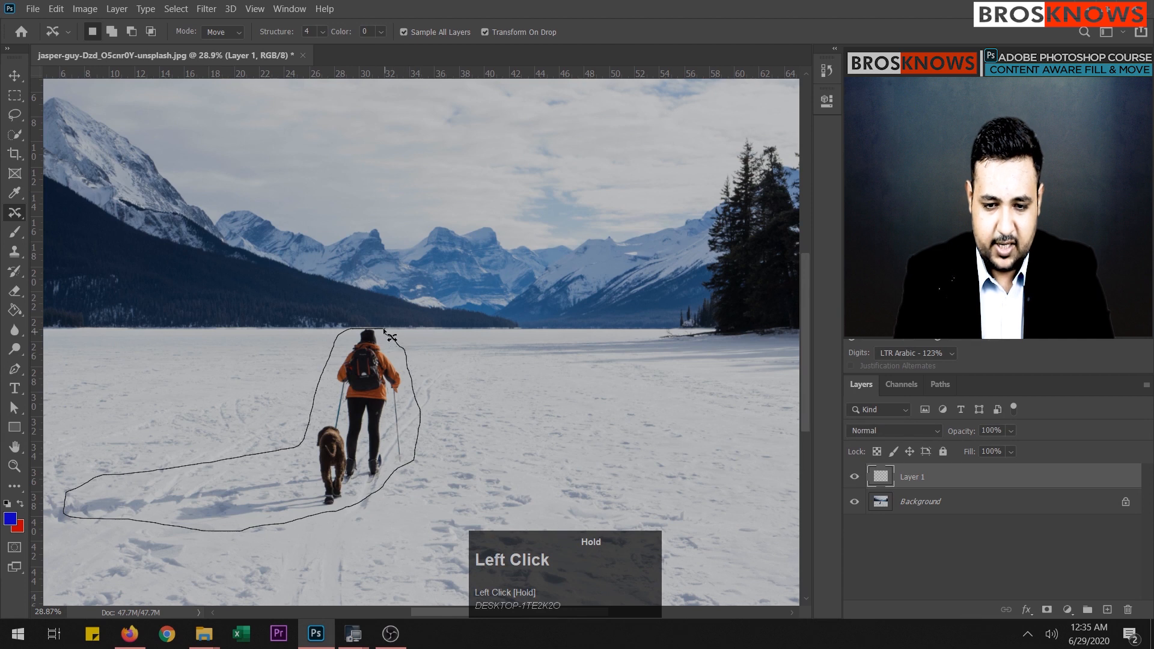
pyautogui.moveTo(385, 330); pyautogui.dragTo(384, 330)
# Content-aware move the skier and dog farther away toward the horizon, scaled down to about two thirds of their size.
pyautogui.moveTo(396, 421)
pyautogui.mouseDown()
pyautogui.moveTo(494, 396)
pyautogui.moveTo(474, 388)
pyautogui.mouseUp()
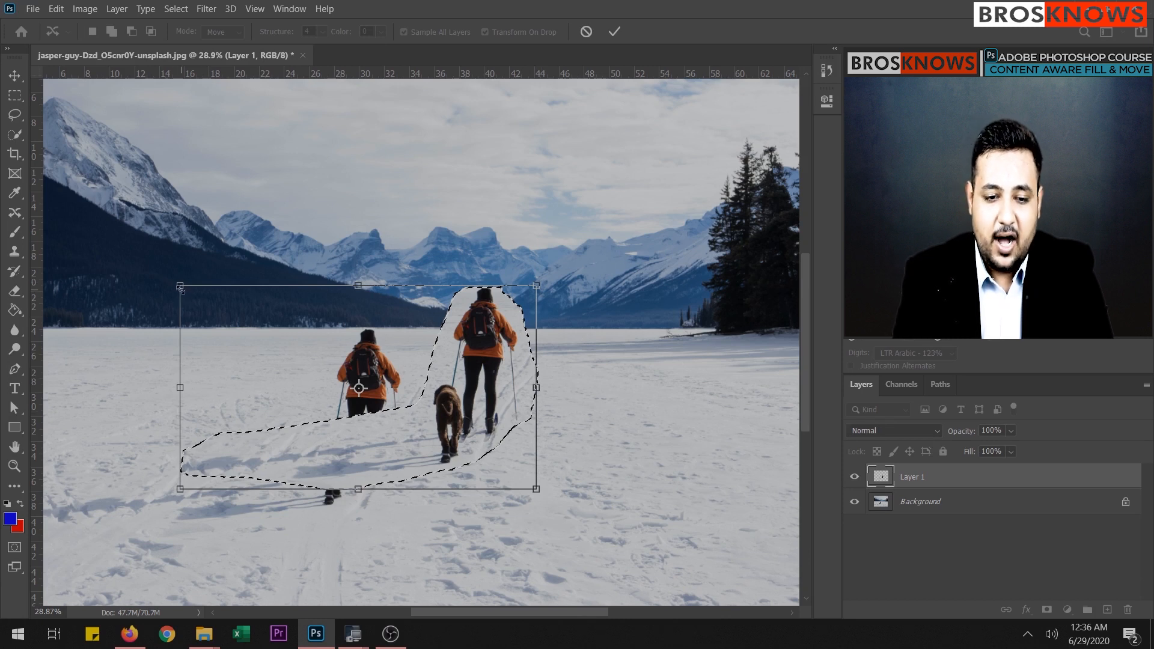
pyautogui.moveTo(179, 286); pyautogui.dragTo(300, 353)
pyautogui.moveTo(512, 404)
pyautogui.mouseDown()
pyautogui.moveTo(503, 375)
pyautogui.moveTo(505, 388)
pyautogui.mouseUp()
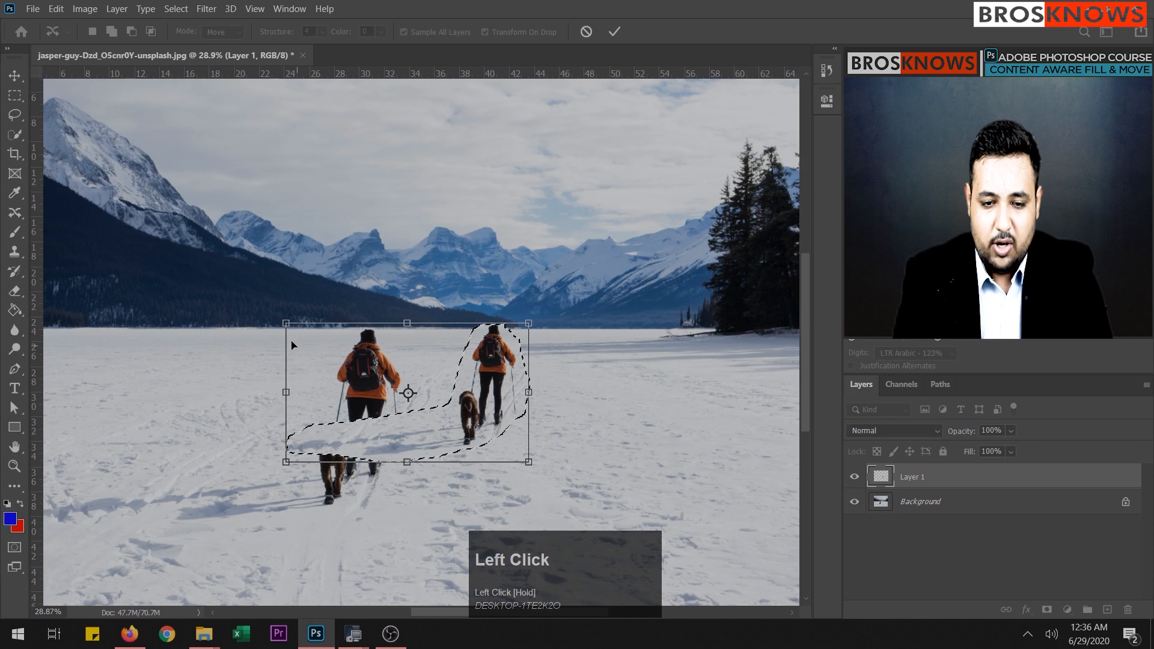
pyautogui.moveTo(288, 329); pyautogui.dragTo(298, 329)
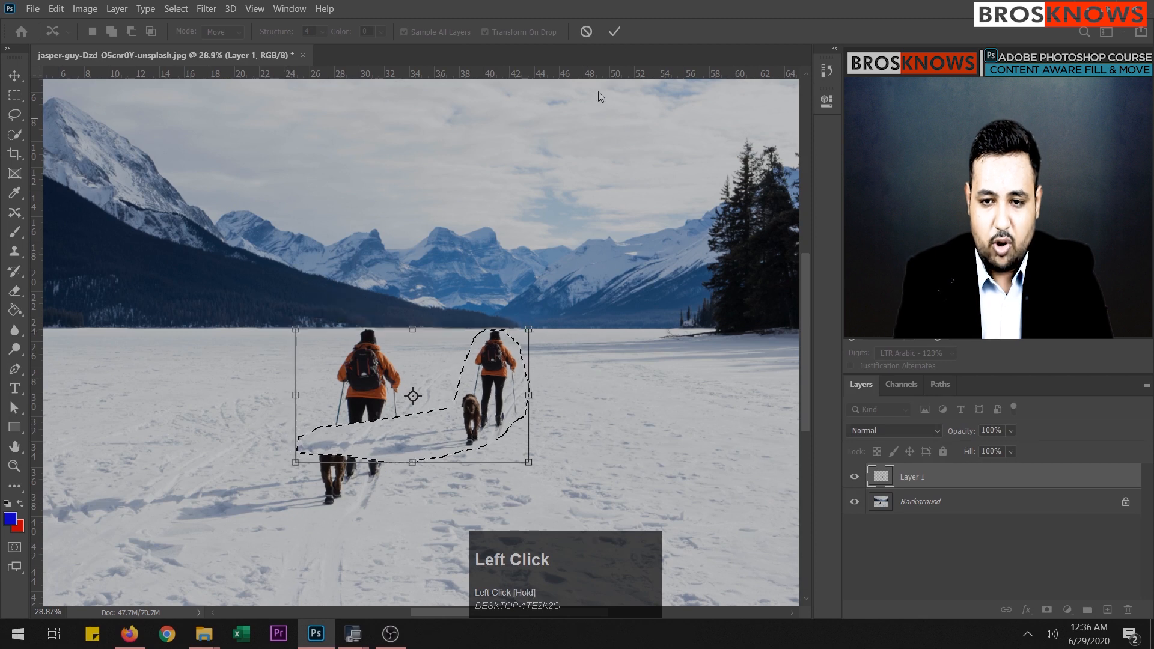
pyautogui.click(615, 32)
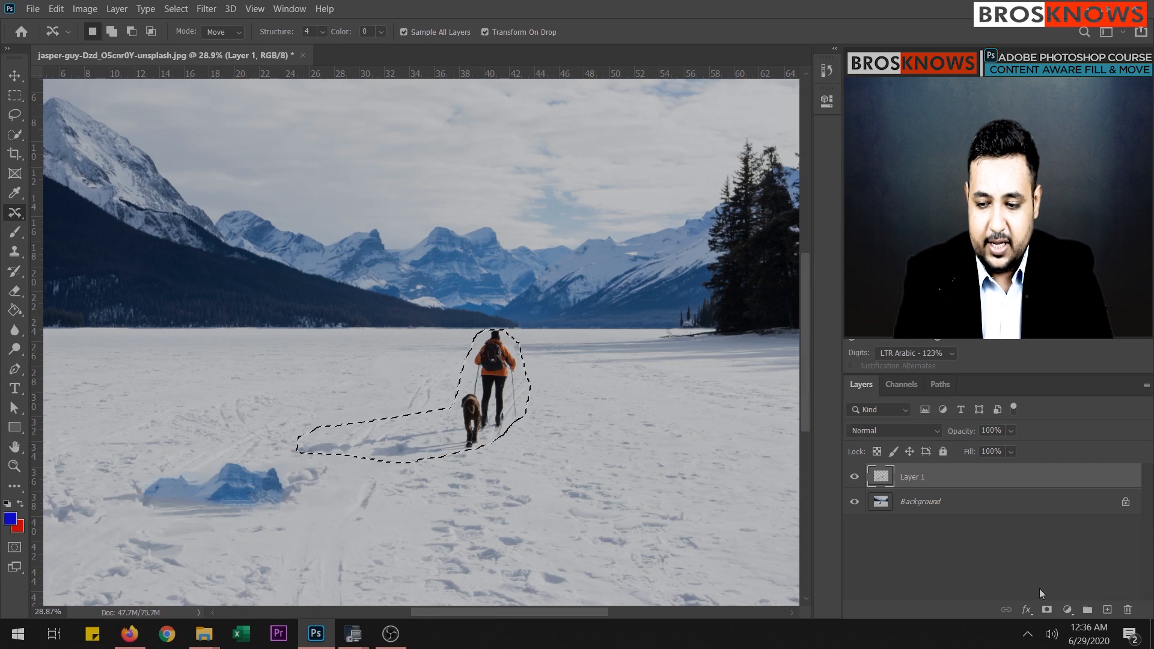
pyautogui.click(1109, 609)
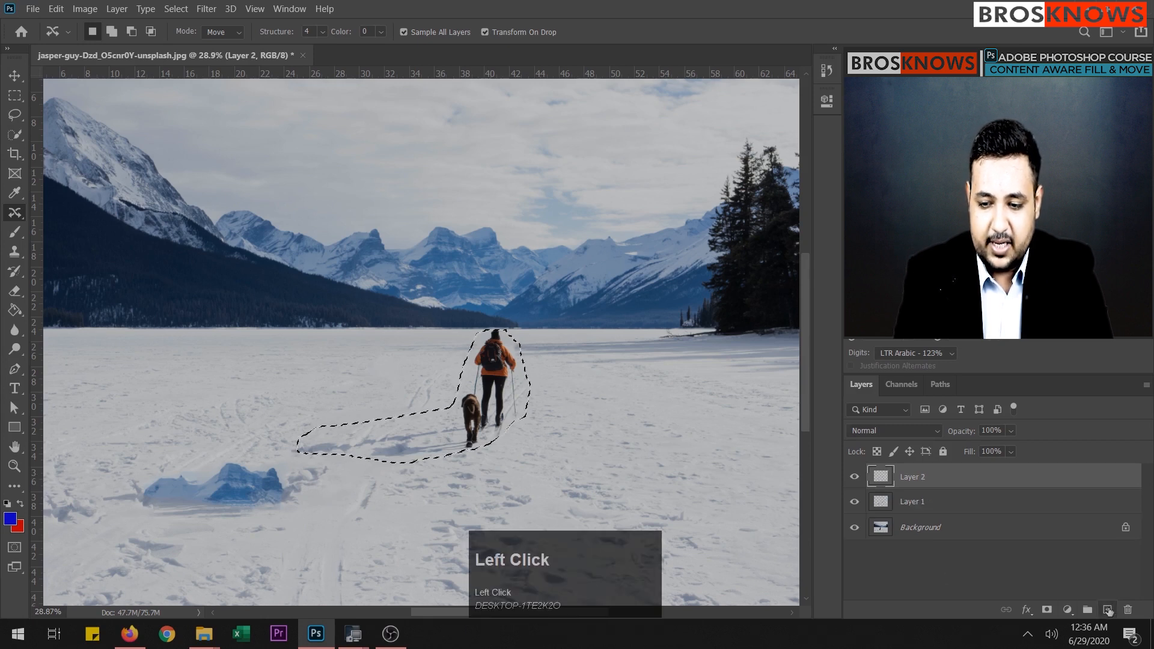
pyautogui.click(951, 530)
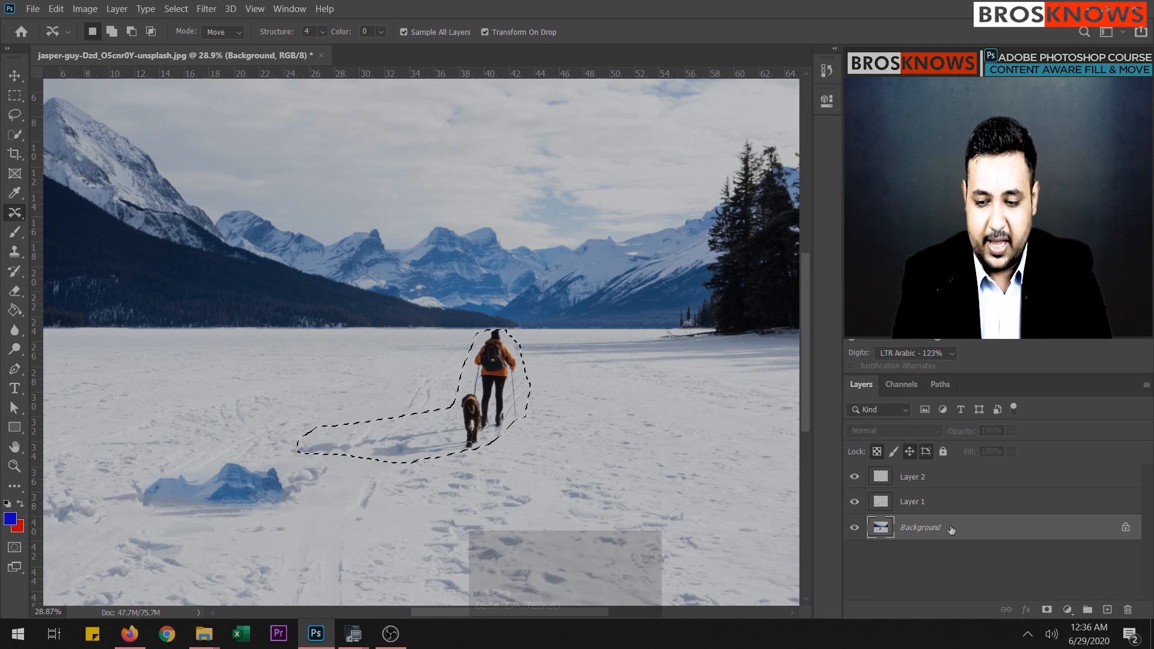
pyautogui.moveTo(977, 475); pyautogui.dragTo(1124, 608)
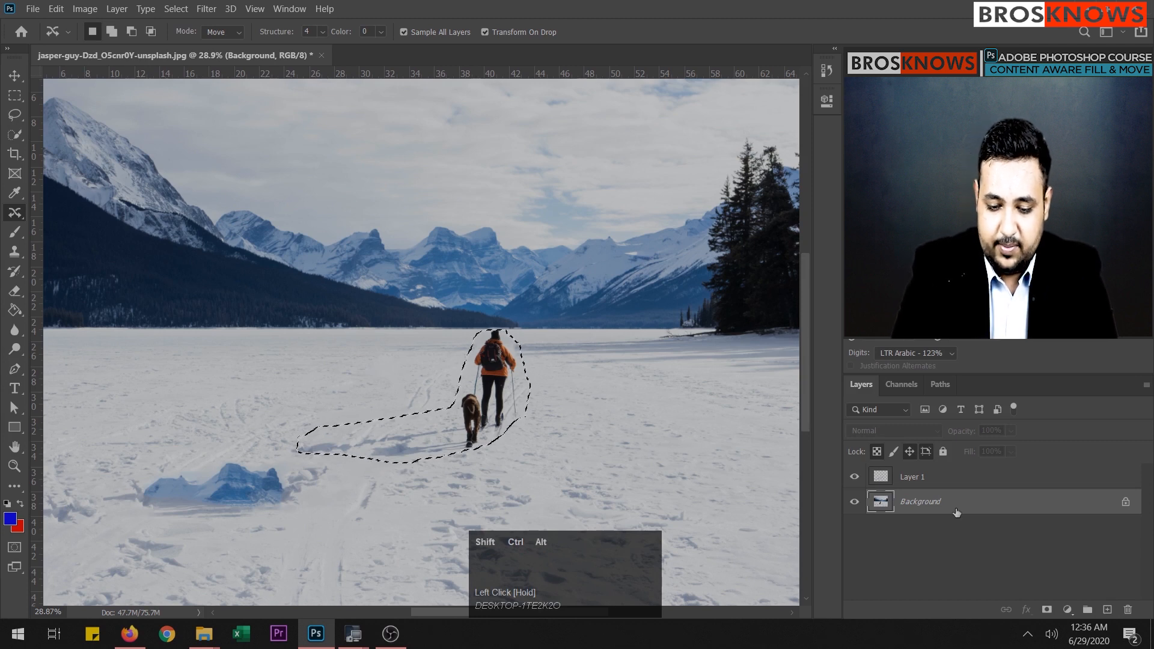
# Stamp all visible layers into a new merged layer, place it above Layer 1, and clear the selection.
pyautogui.hotkey('ctrl', 'shift', 'alt', 'e')
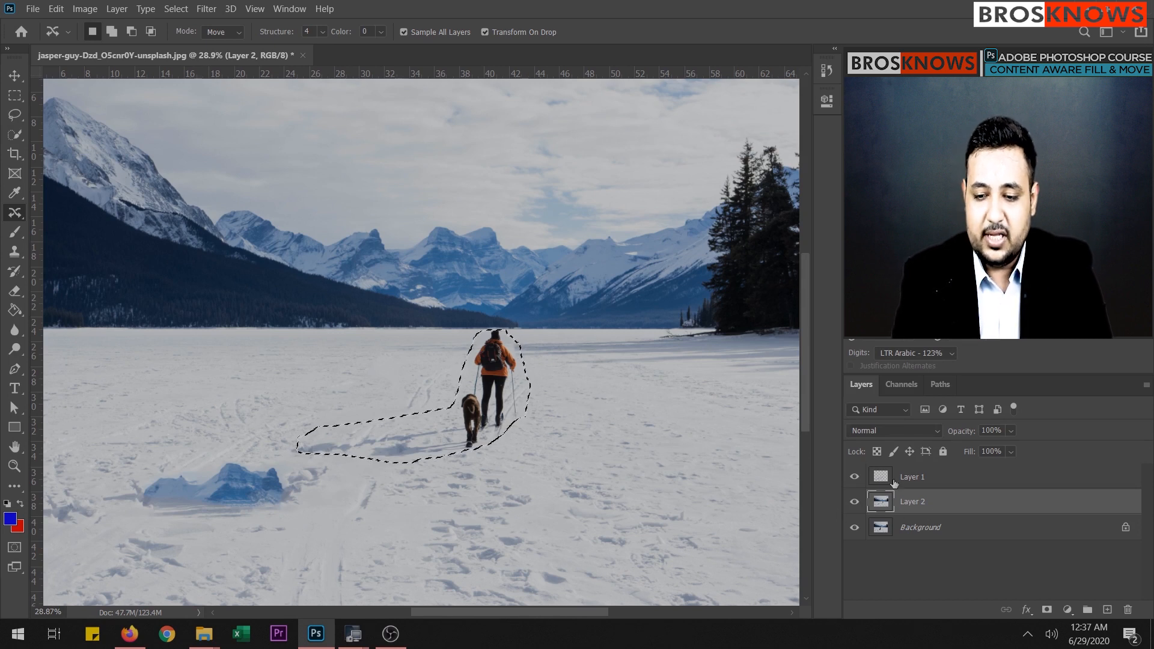
pyautogui.moveTo(932, 508); pyautogui.dragTo(934, 478)
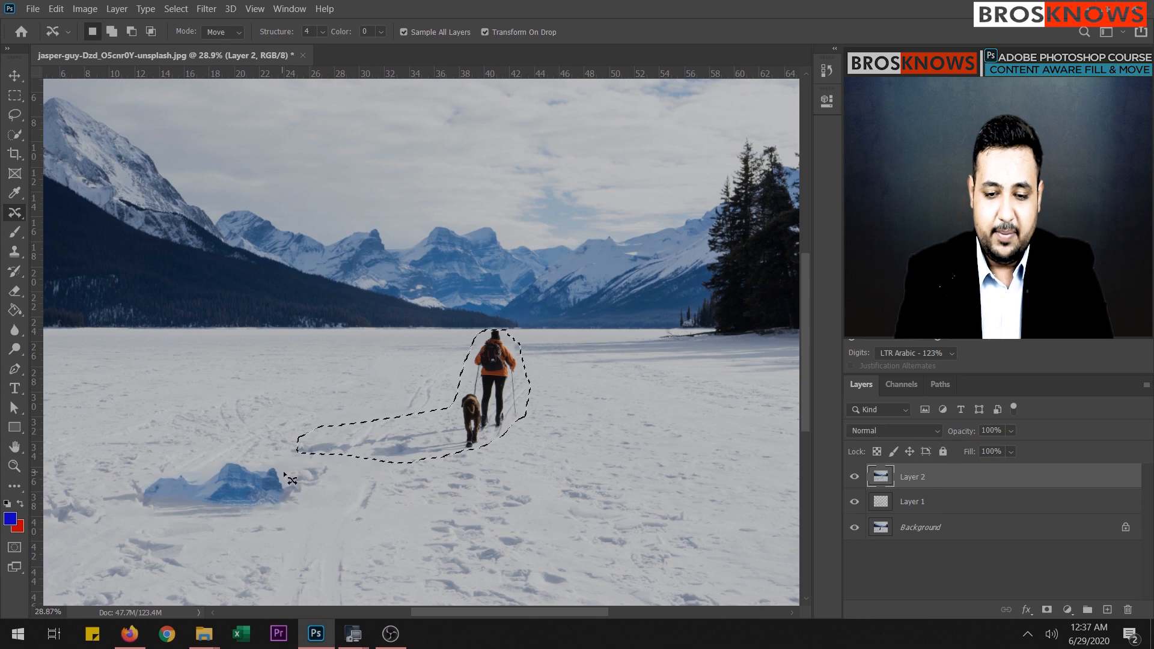
pyautogui.click(529, 482)
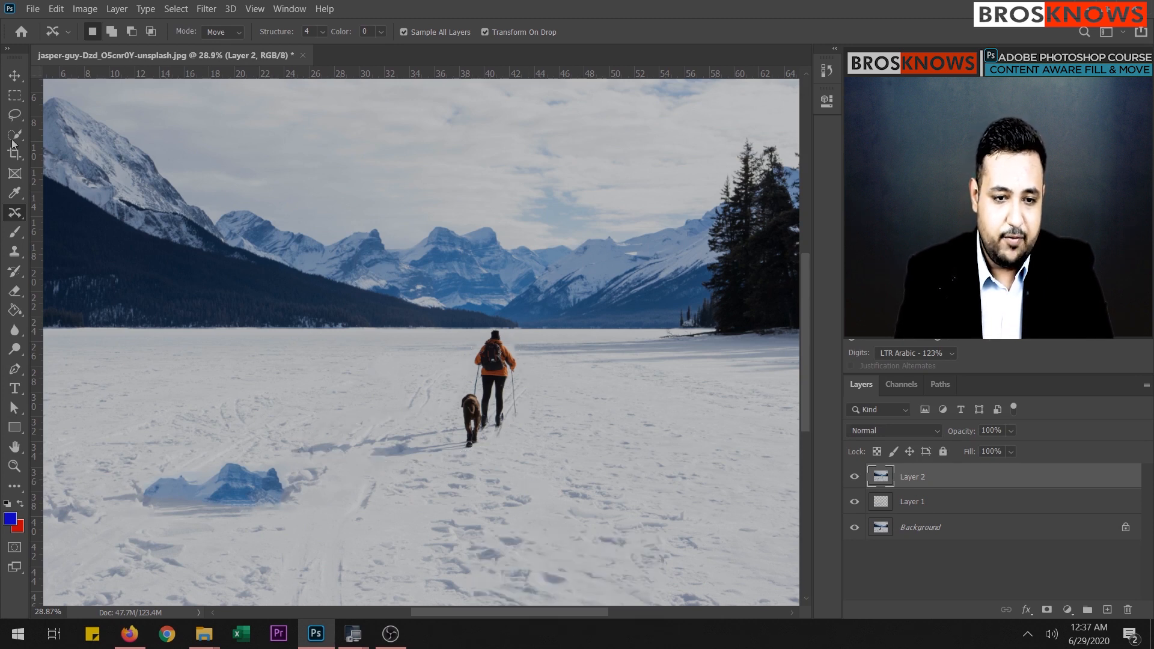
# Draw a Lasso selection around the stray blue mountain patch on the snow.
pyautogui.click(14, 114)
pyautogui.moveTo(240, 446); pyautogui.dragTo(121, 470)
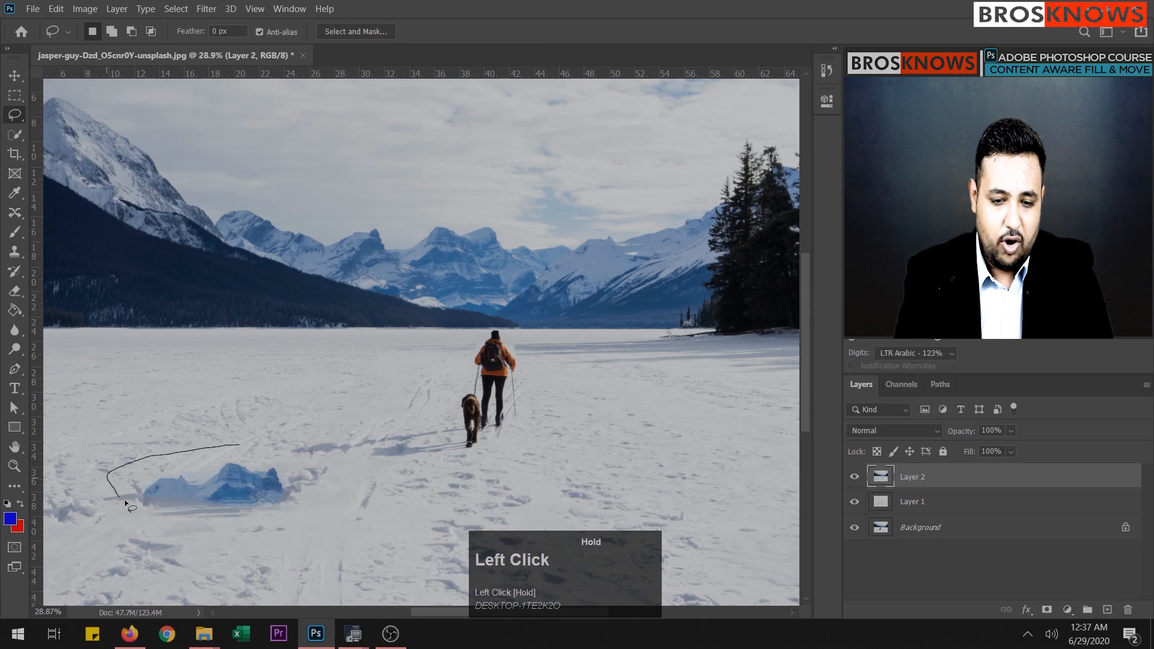
pyautogui.moveTo(241, 539)
pyautogui.mouseDown()
pyautogui.moveTo(309, 530)
pyautogui.moveTo(325, 494)
pyautogui.mouseUp()
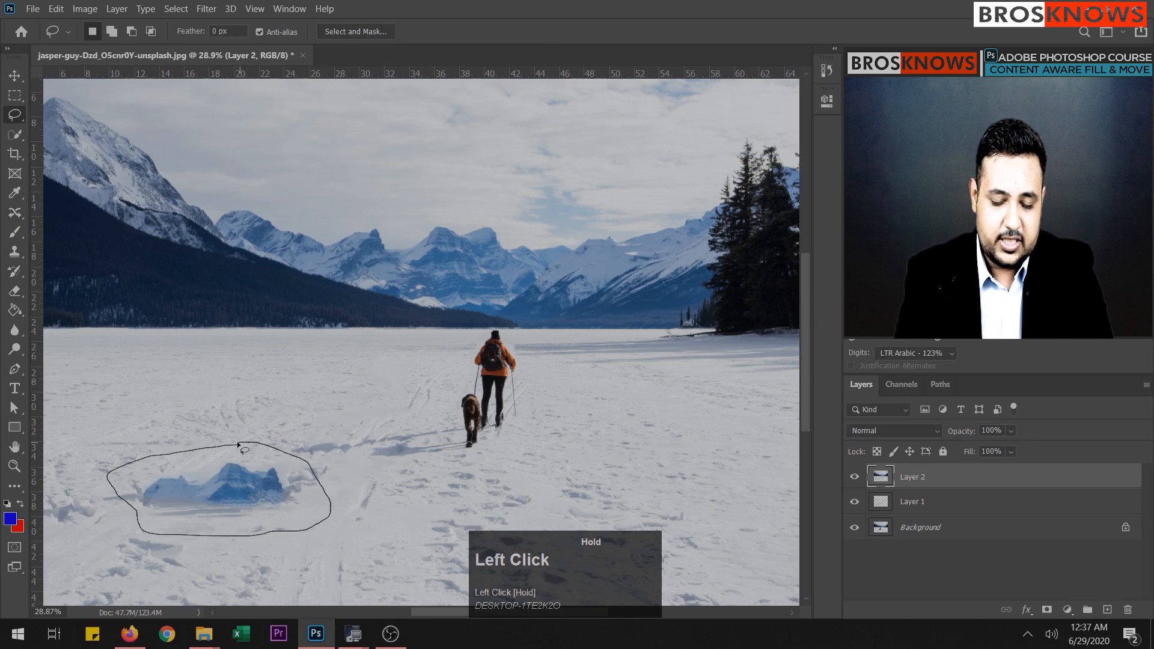
pyautogui.moveTo(233, 451); pyautogui.dragTo(240, 468)
# Fill the selected blue mountain patch with Content-Aware contents in Normal mode at 100% opacity, and clear the selection.
pyautogui.press('shift')
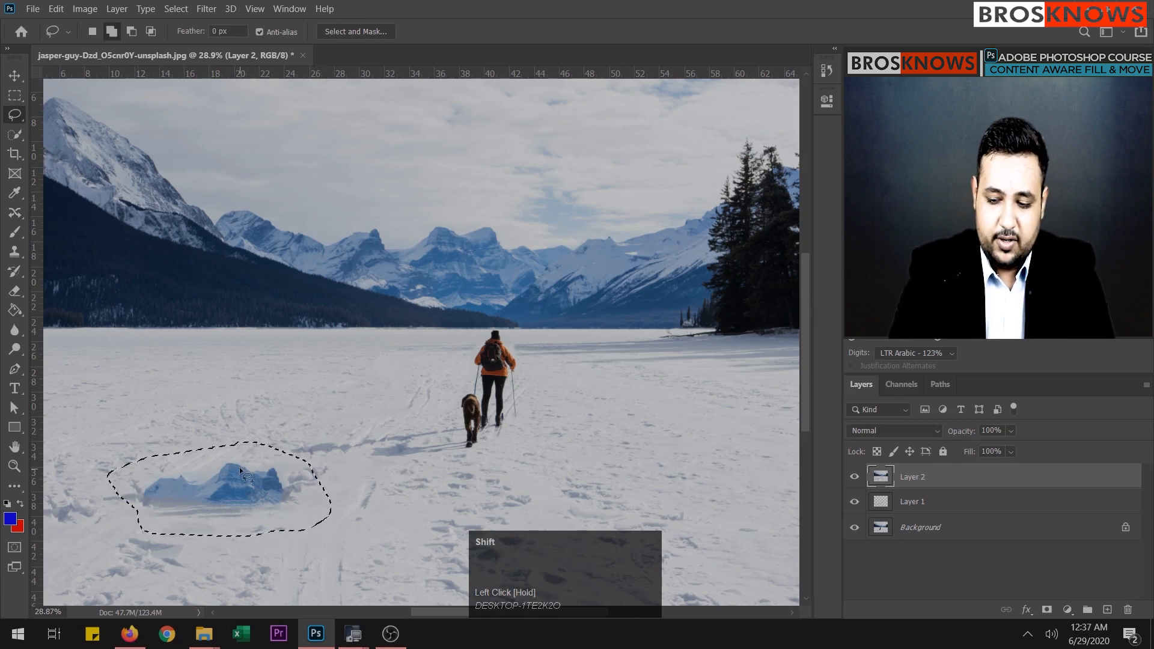
pyautogui.hotkey('shift', 'BackSpace')
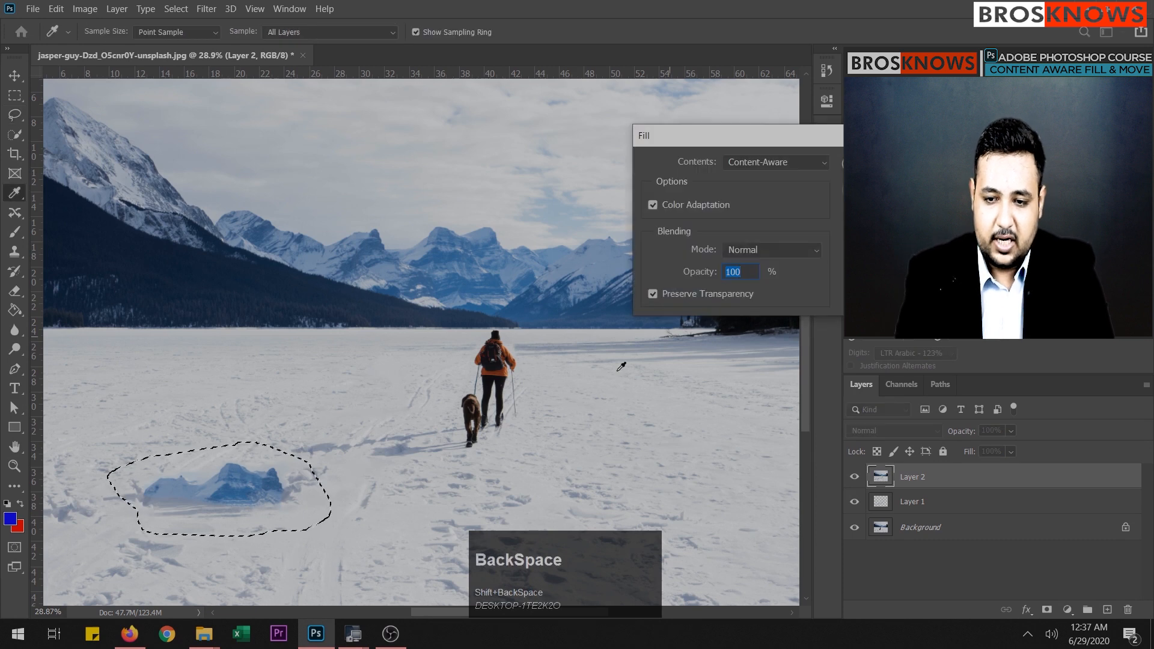
pyautogui.click(715, 272)
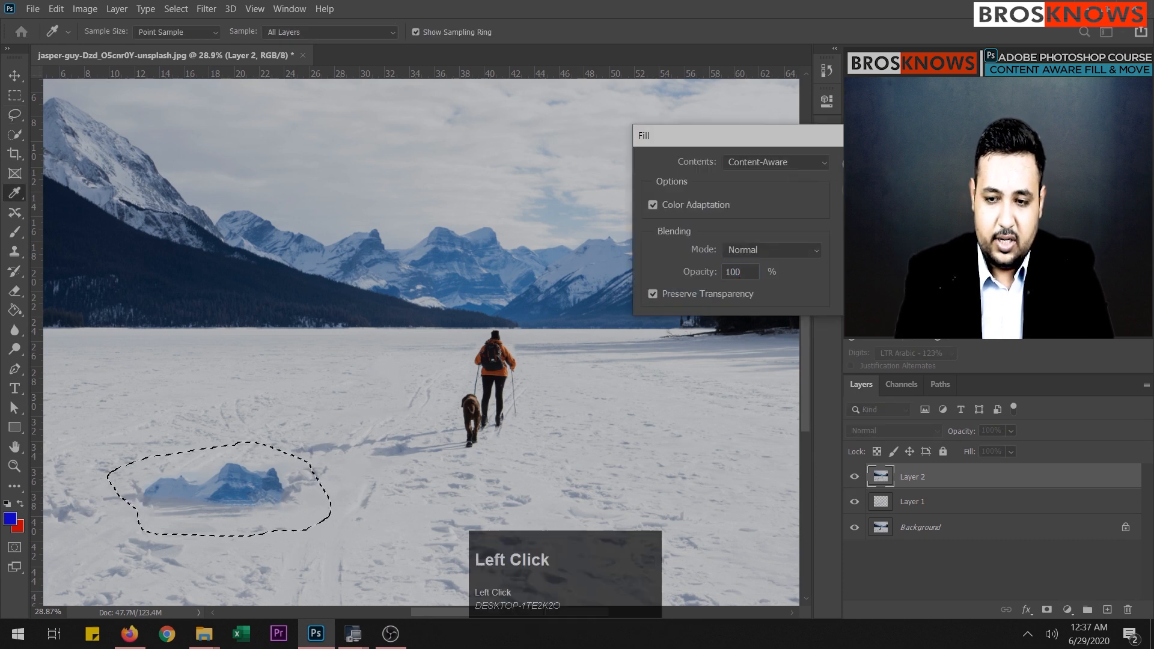
pyautogui.click(870, 163)
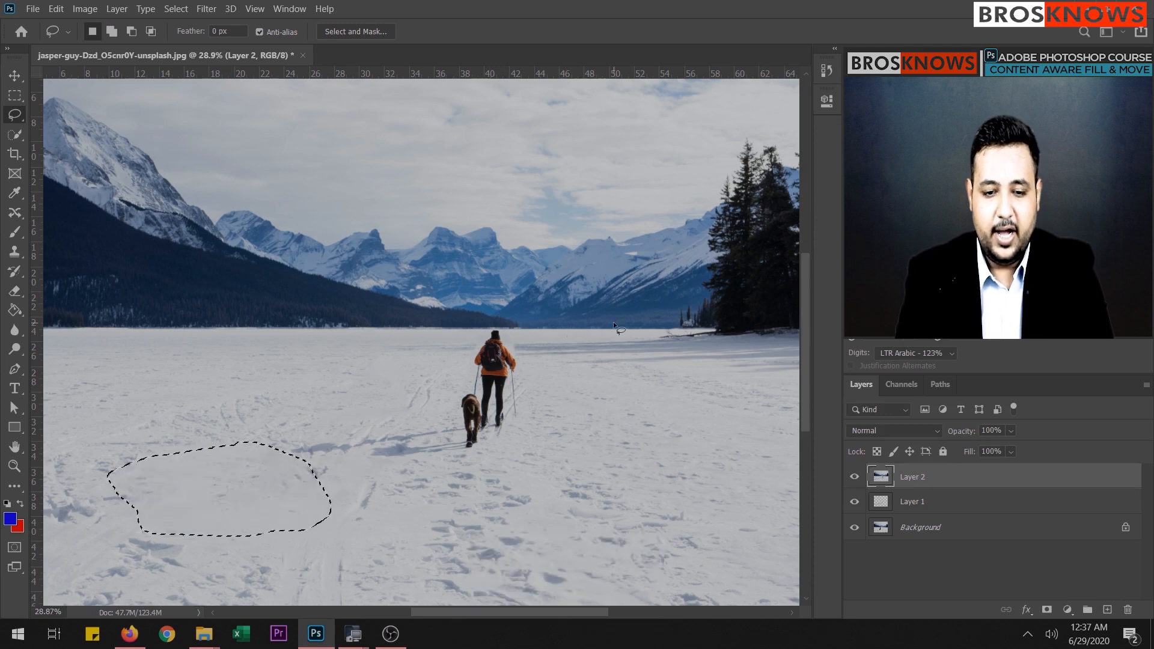
pyautogui.click(323, 395)
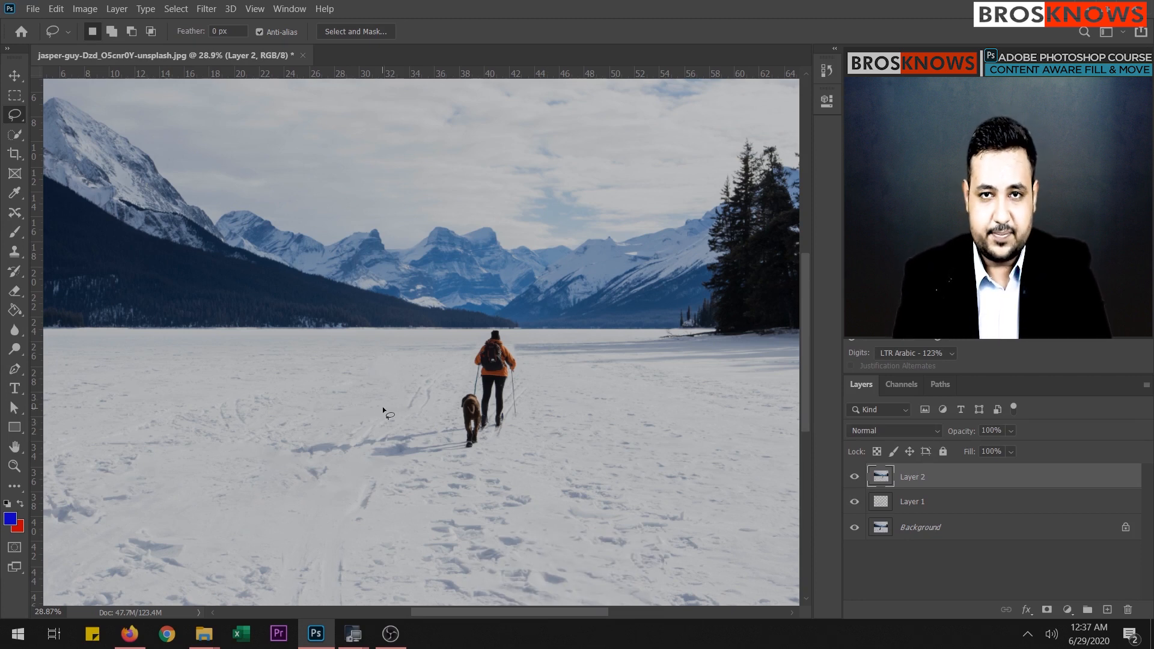
# Step back and forth through the history to compare the skier and dog before and after the content-aware move.
pyautogui.hotkey('ctrl', 'z')
pyautogui.hotkey('ctrl', 'z')
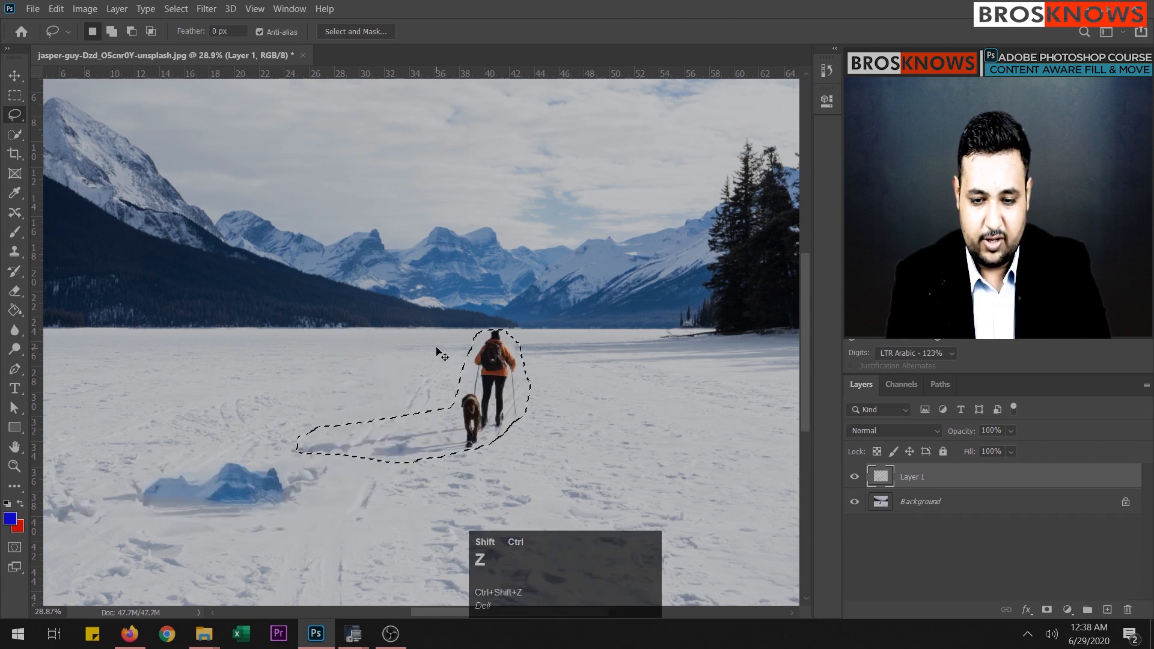
pyautogui.hotkey('ctrl', 'z')
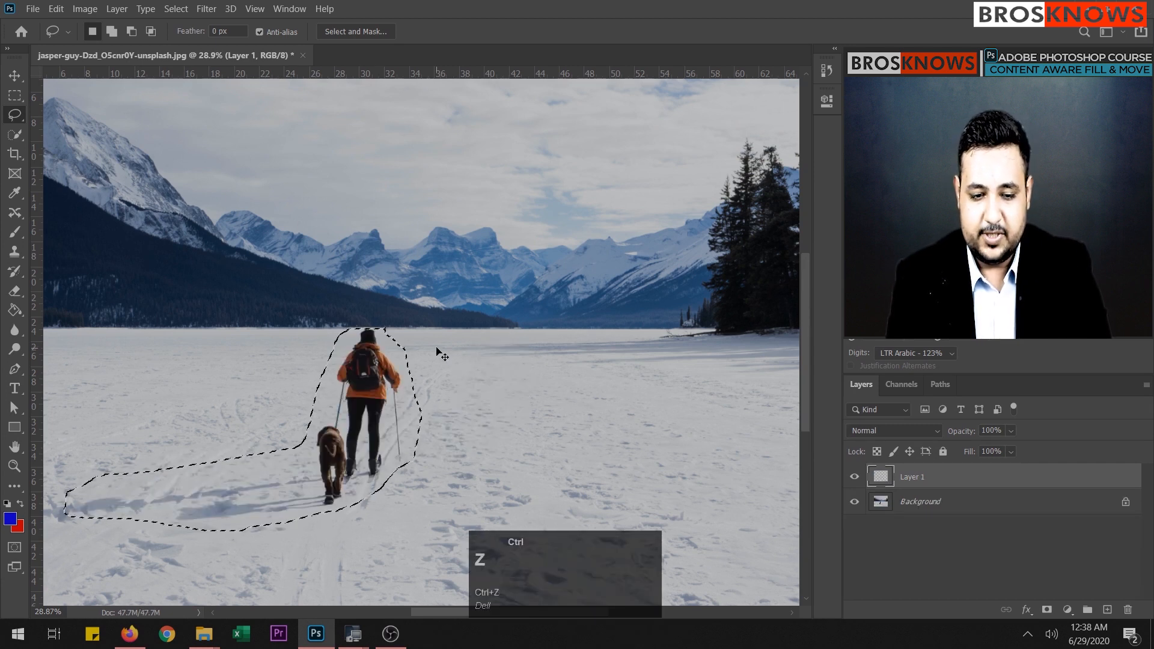
pyautogui.hotkey('ctrl', 'shift', 'z')
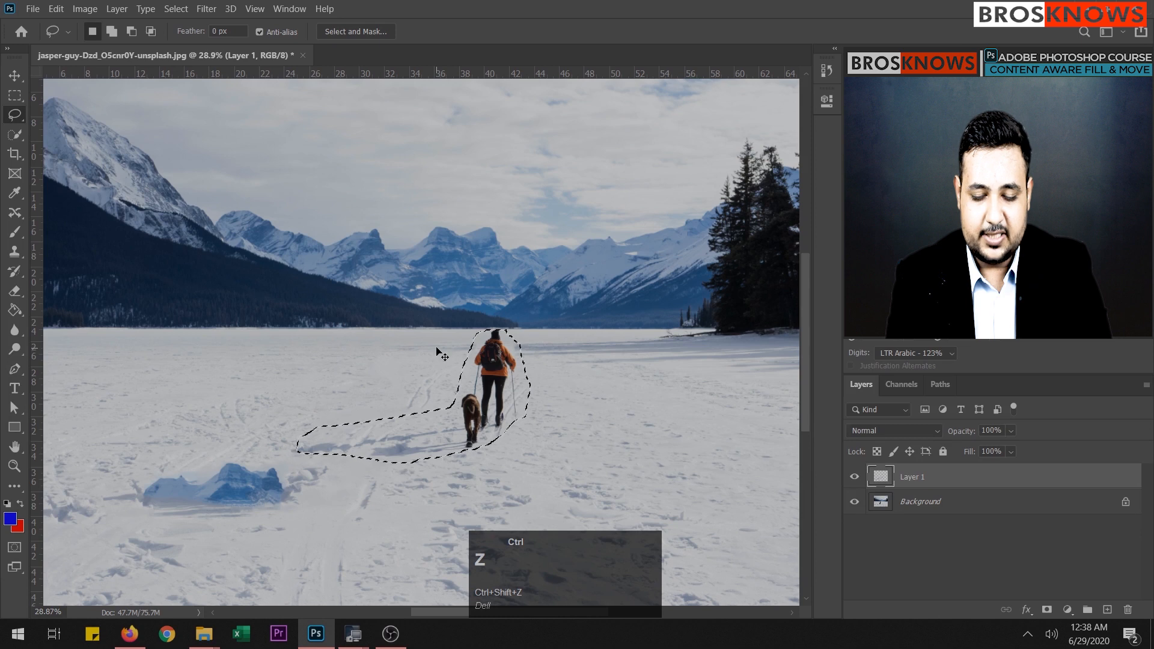
pyautogui.hotkey('ctrl', 'shift', 'z')
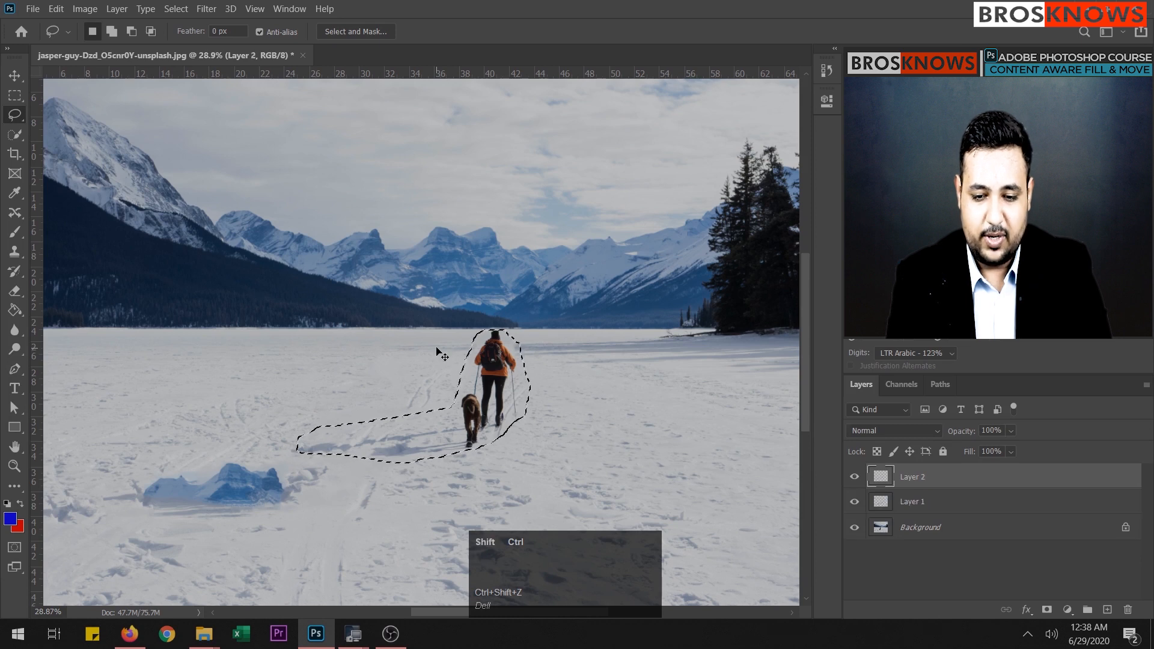
# Remove Layer 2 and Layer 1 so only the original Background remains, and clear the leftover selection.
pyautogui.hotkey('ctrl', 'z')
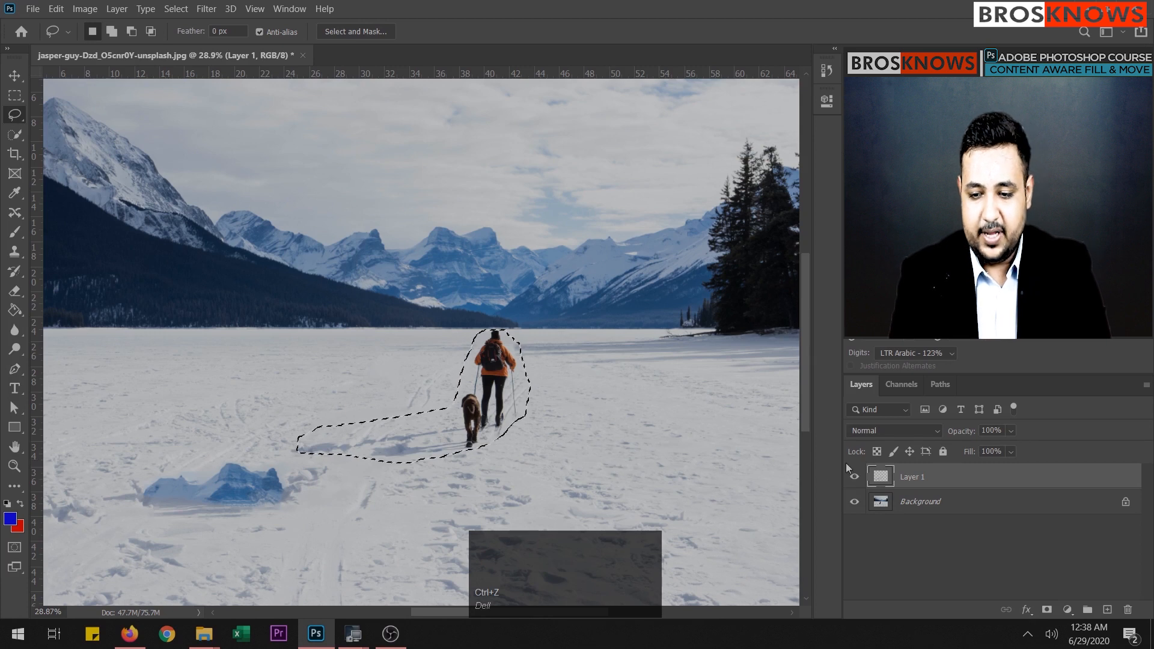
pyautogui.moveTo(938, 477); pyautogui.dragTo(1130, 609)
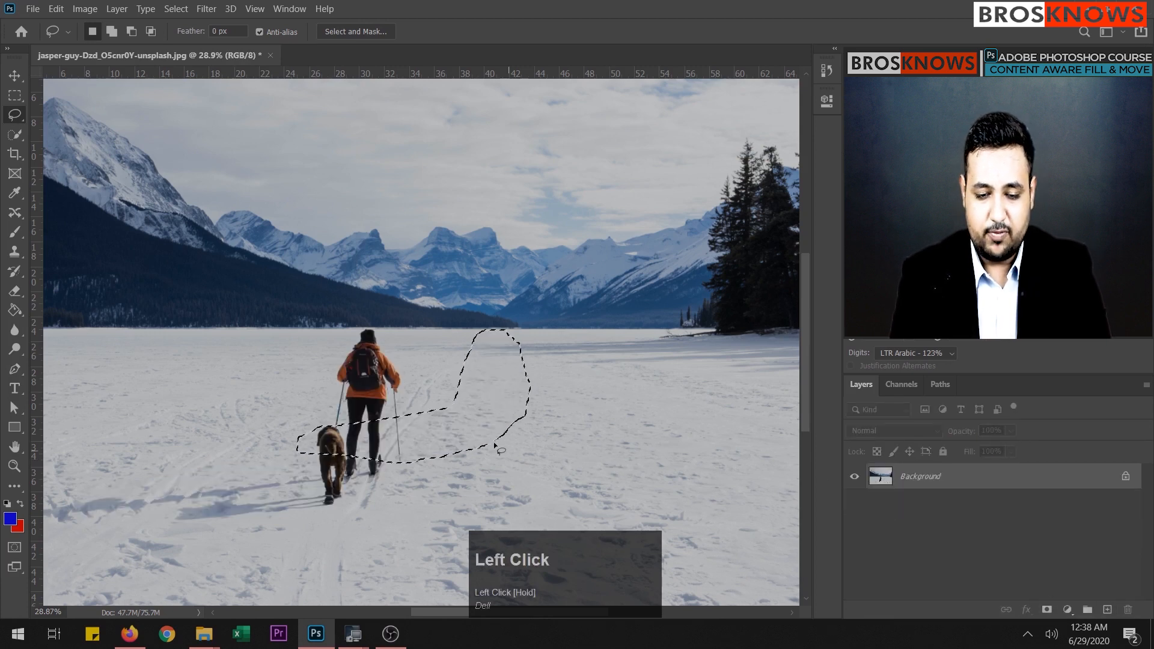
pyautogui.click(564, 412)
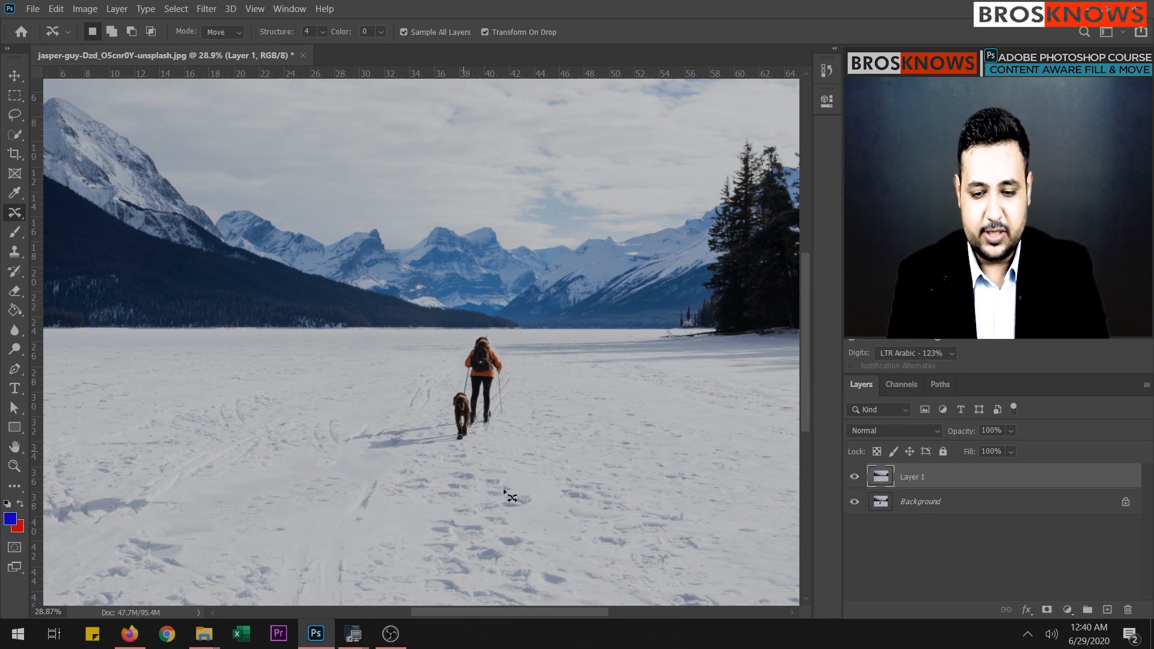
# Outline the footprints in front of the skier and copy them onto the smooth snow with Content-Aware Move in Extend mode.
pyautogui.moveTo(523, 488); pyautogui.dragTo(479, 472)
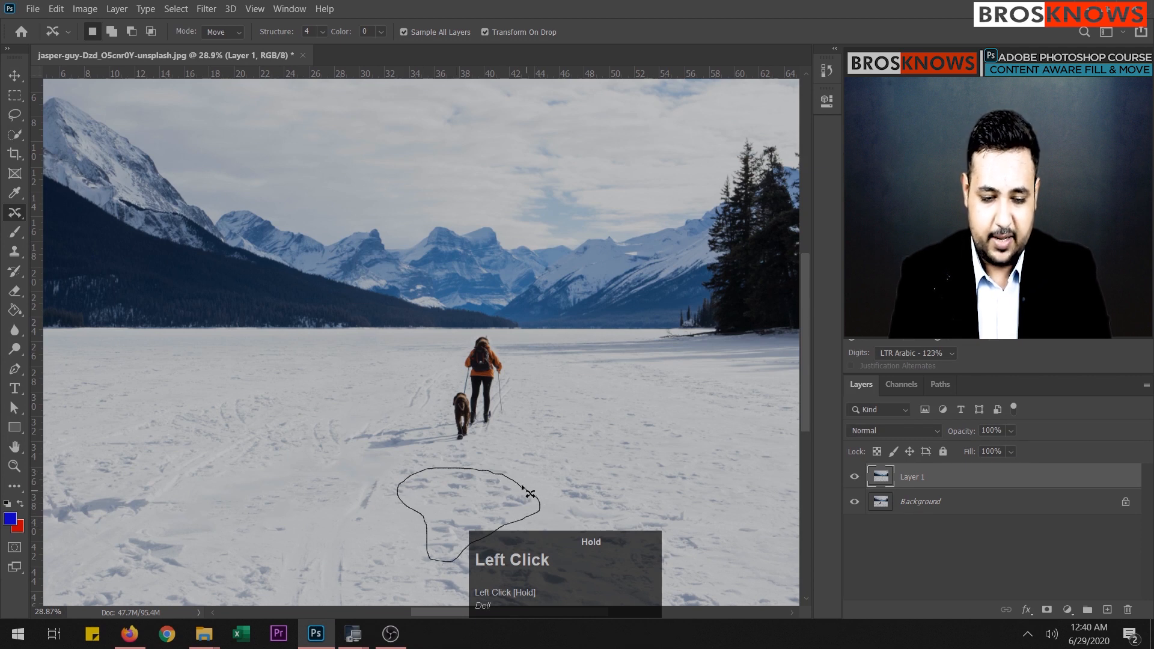
pyautogui.moveTo(529, 493); pyautogui.dragTo(530, 495)
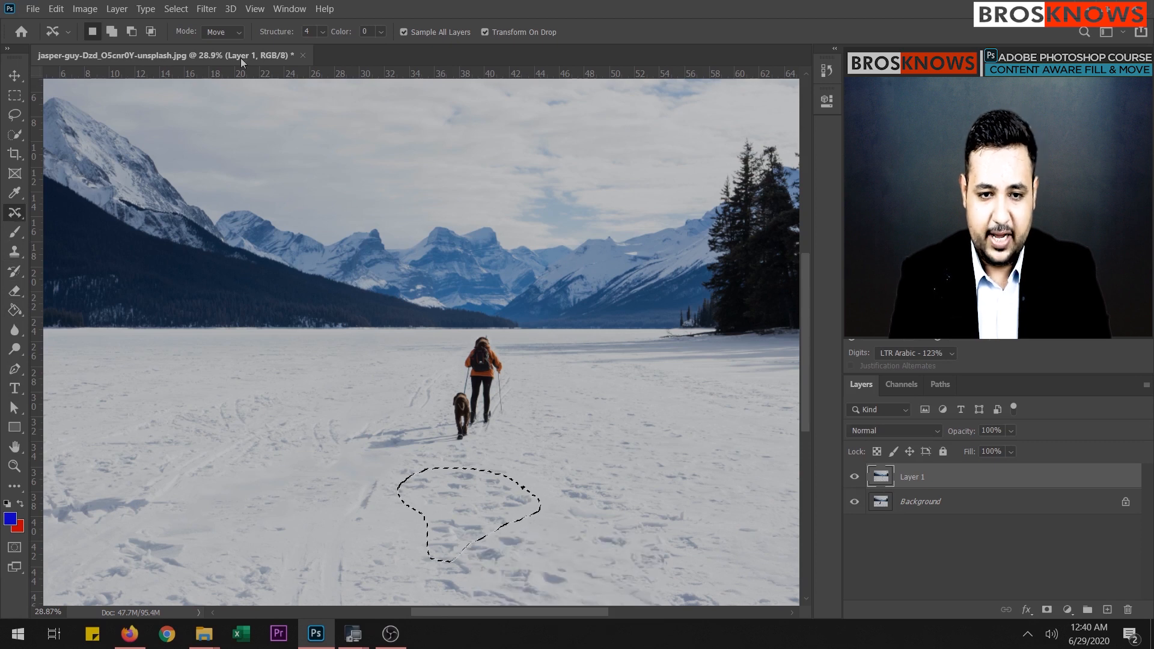
pyautogui.click(222, 32)
pyautogui.click(227, 60)
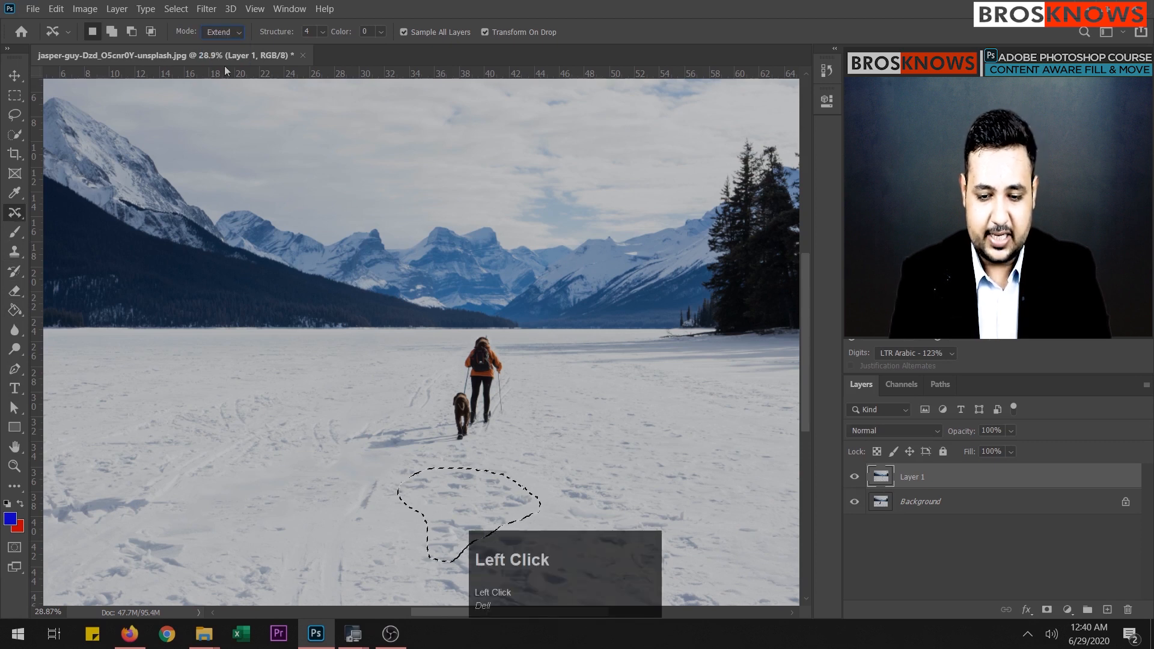
pyautogui.moveTo(471, 497); pyautogui.dragTo(271, 483)
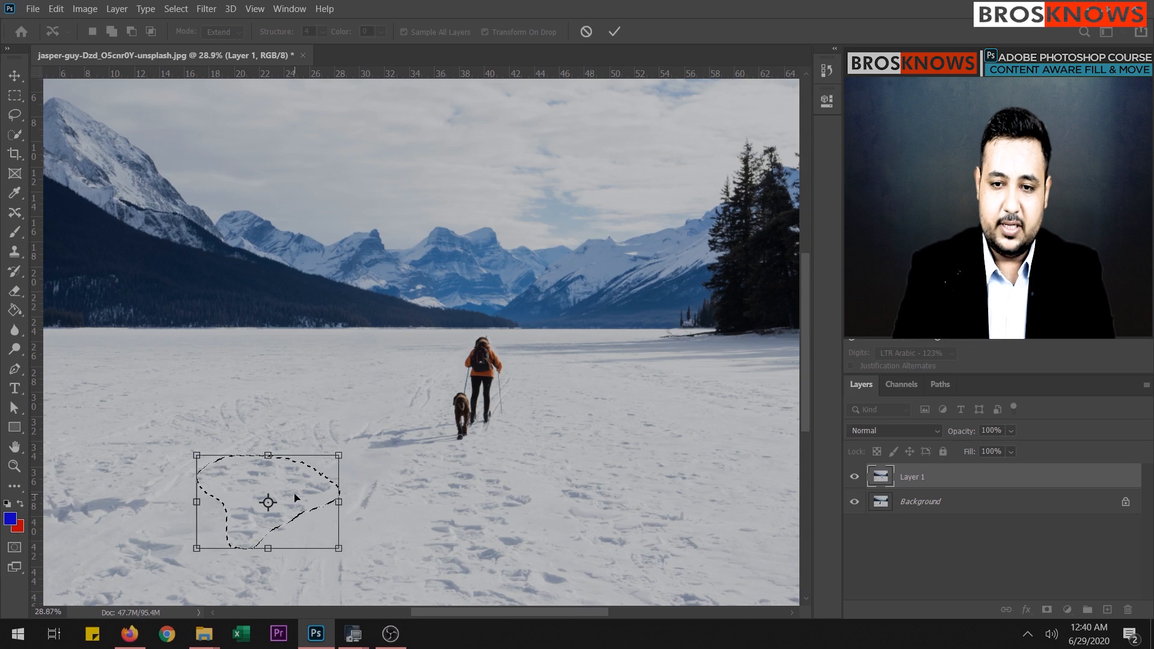
pyautogui.click(614, 32)
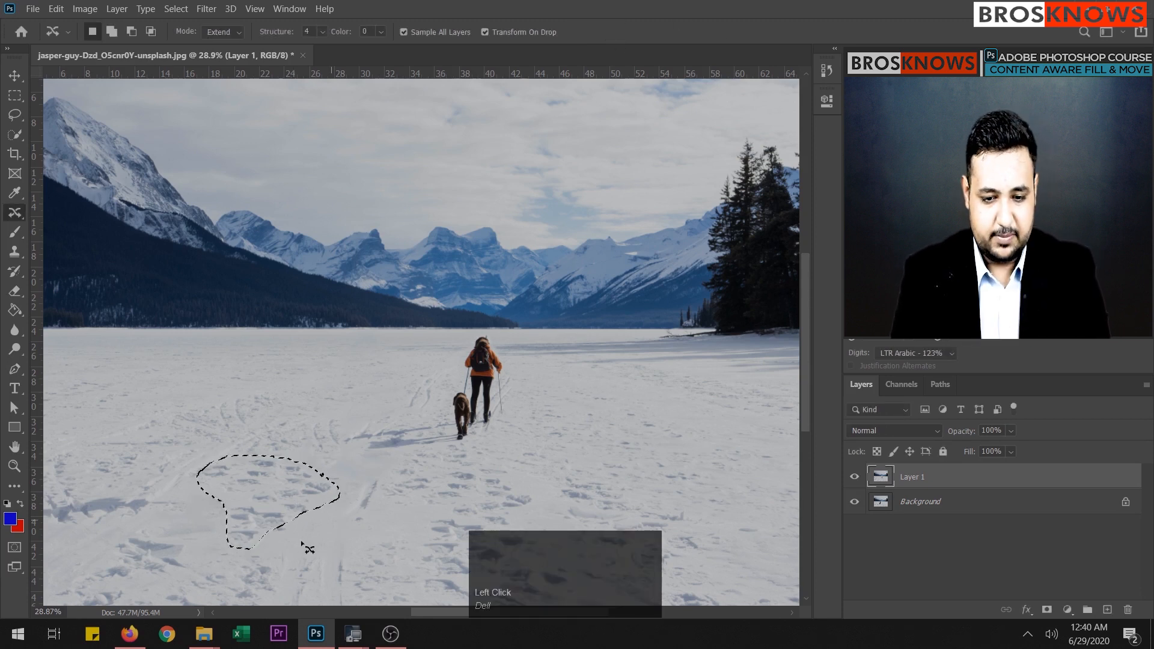
# Extend the footprint patch to two more places, one on the snow behind the dog's left side and one right of the skier.
pyautogui.click(301, 497)
pyautogui.moveTo(301, 497); pyautogui.dragTo(341, 383)
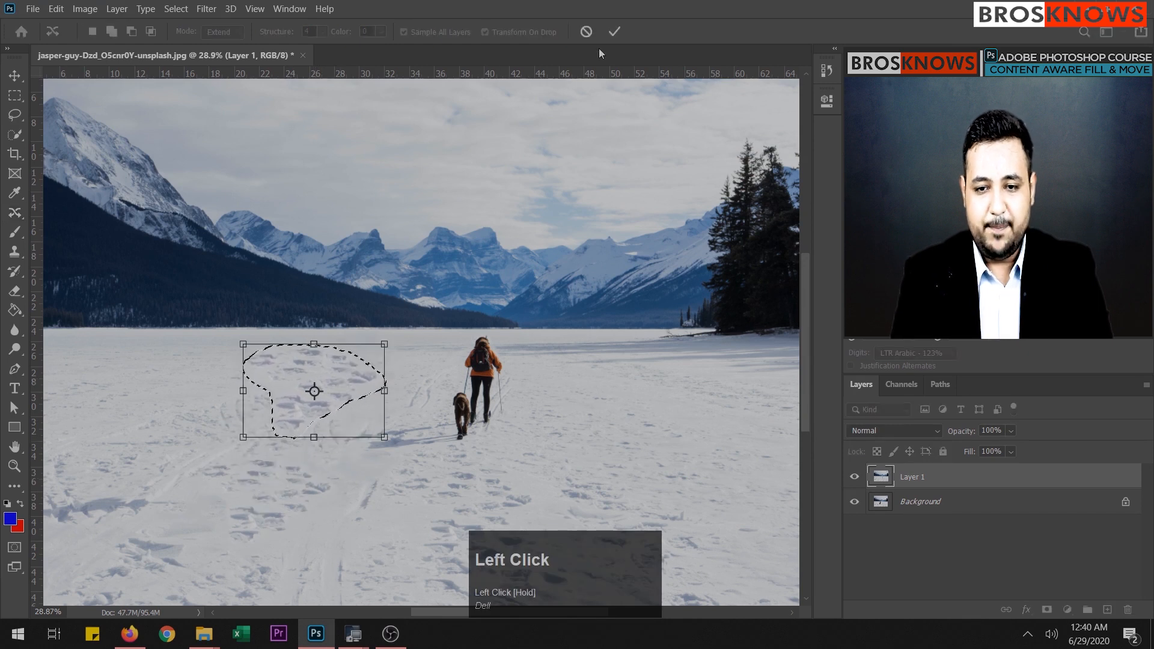
pyautogui.click(612, 33)
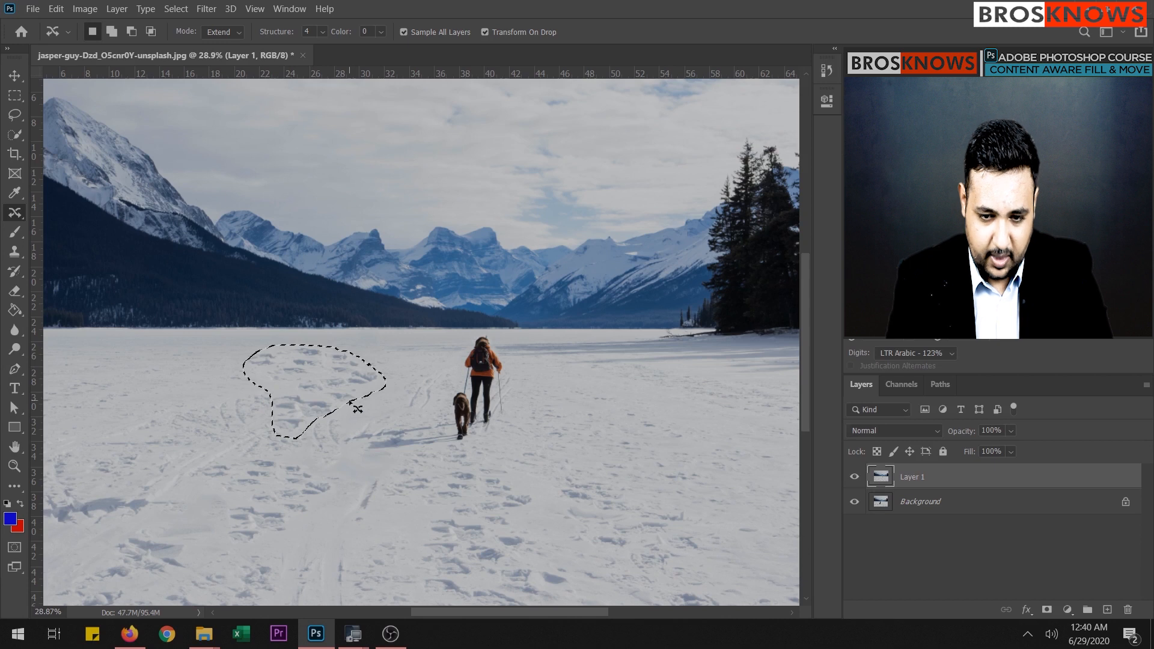
pyautogui.moveTo(397, 382); pyautogui.dragTo(741, 403)
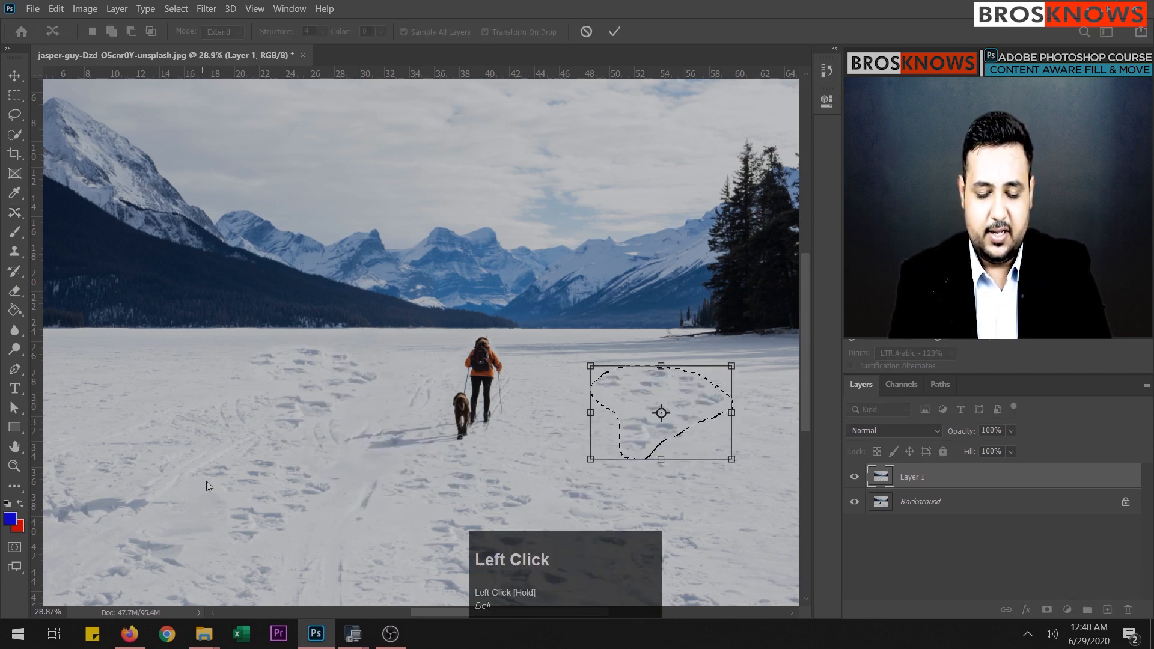
pyautogui.click(700, 429)
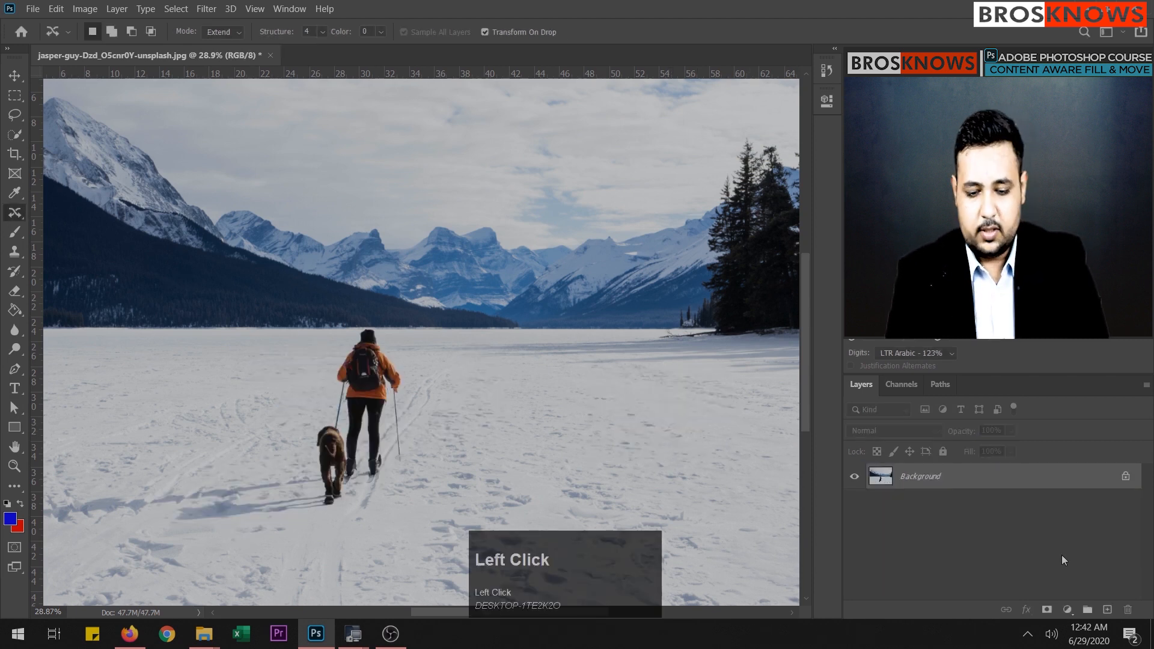
# Duplicate the Background layer and loosely outline the skier, the dog and their shadows with the Content-Aware Move Tool.
pyautogui.press('ctrl')
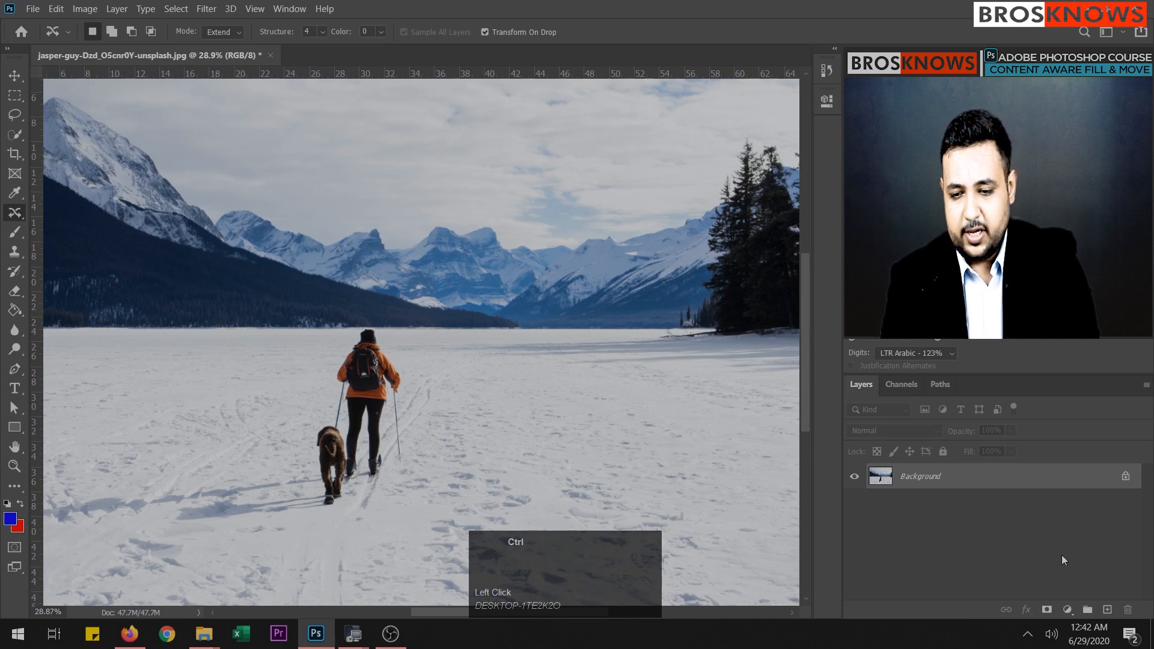
pyautogui.hotkey('ctrl', 'j')
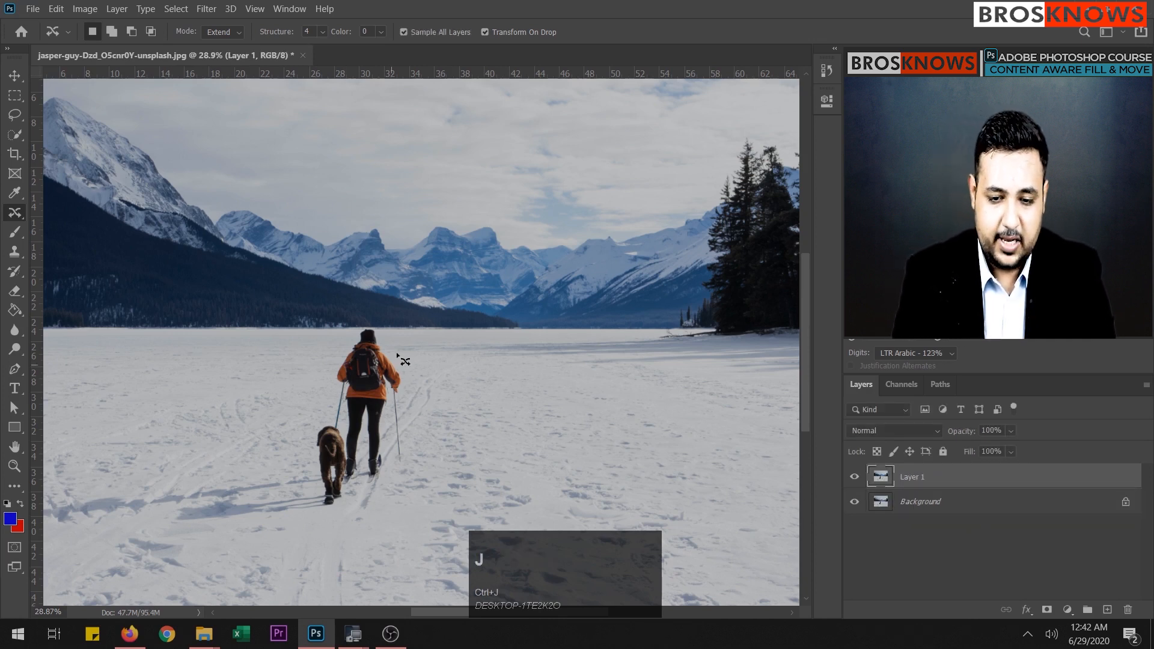
pyautogui.moveTo(381, 329); pyautogui.dragTo(416, 400)
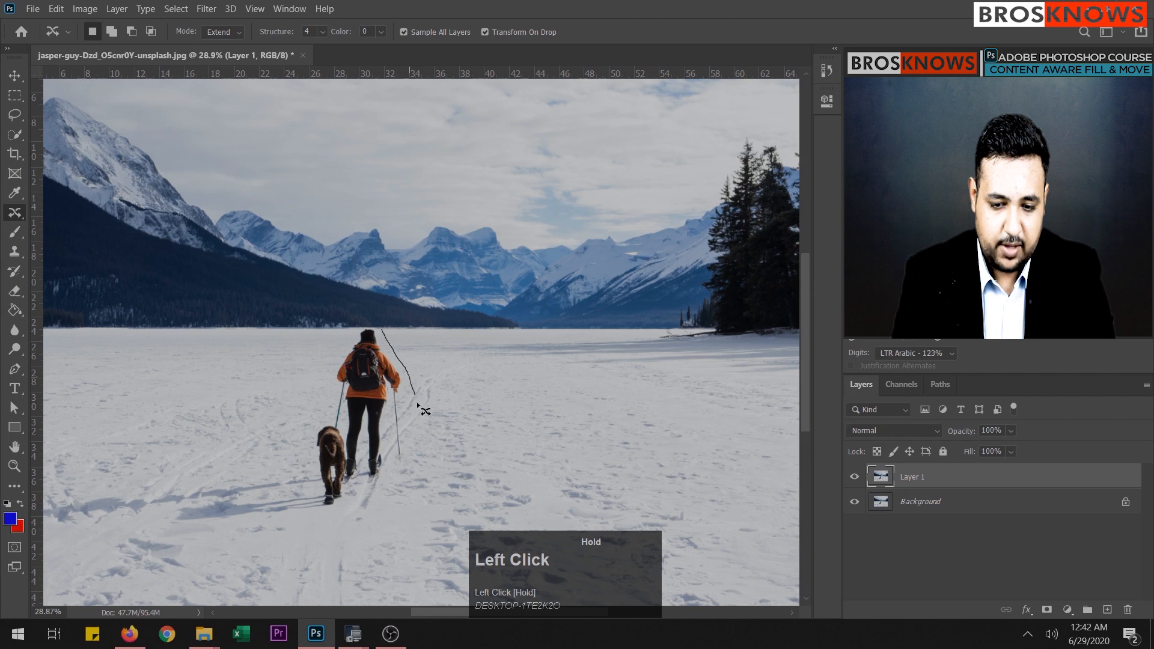
pyautogui.moveTo(309, 527)
pyautogui.mouseDown()
pyautogui.moveTo(161, 529)
pyautogui.moveTo(106, 511)
pyautogui.moveTo(250, 463)
pyautogui.mouseUp()
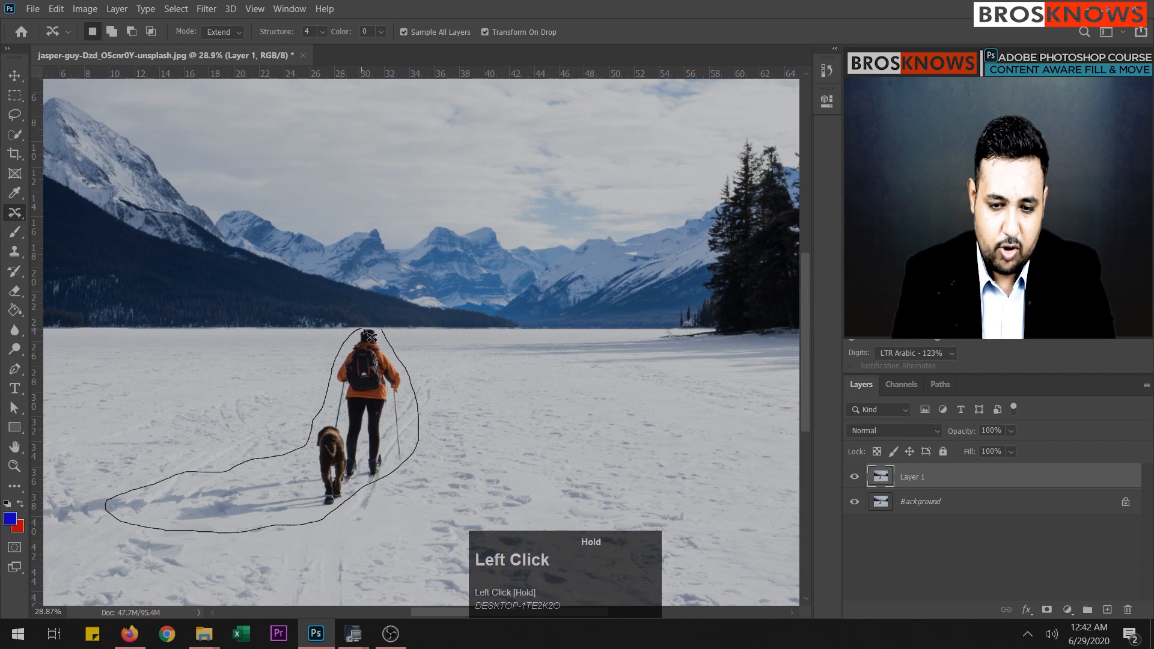
pyautogui.moveTo(388, 338); pyautogui.dragTo(384, 332)
# Switch the tool's mode to Move and content-aware move the skier and dog across the snow toward the trees.
pyautogui.click(223, 32)
pyautogui.click(239, 46)
pyautogui.moveTo(371, 420); pyautogui.dragTo(613, 409)
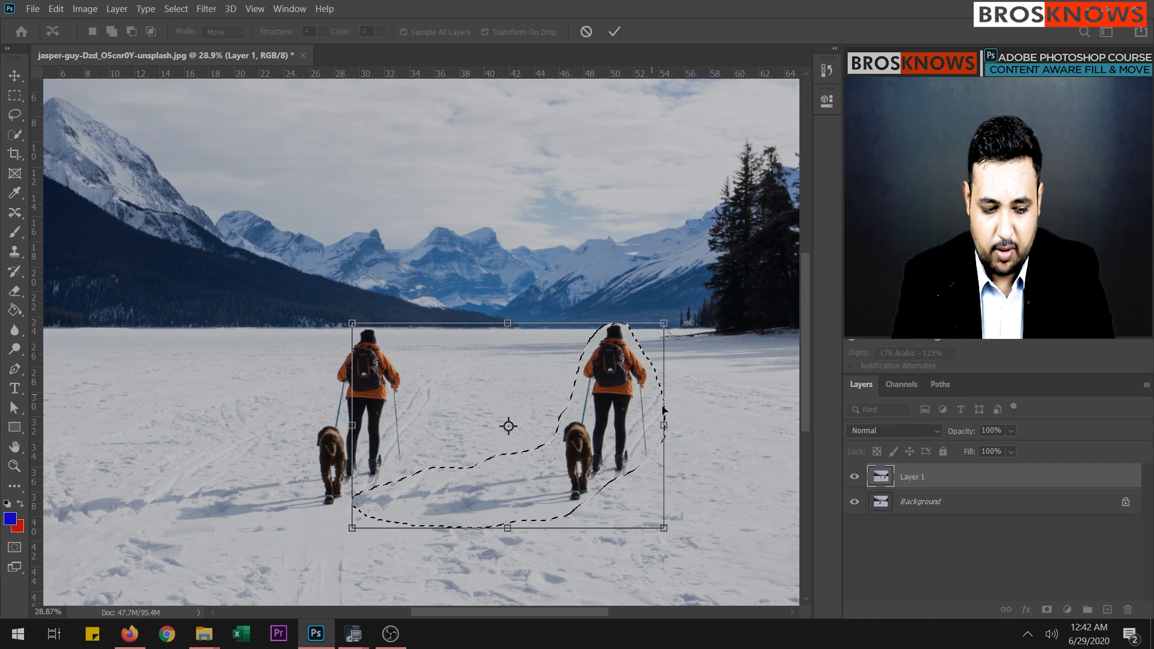
pyautogui.scroll(8, 625, 408)
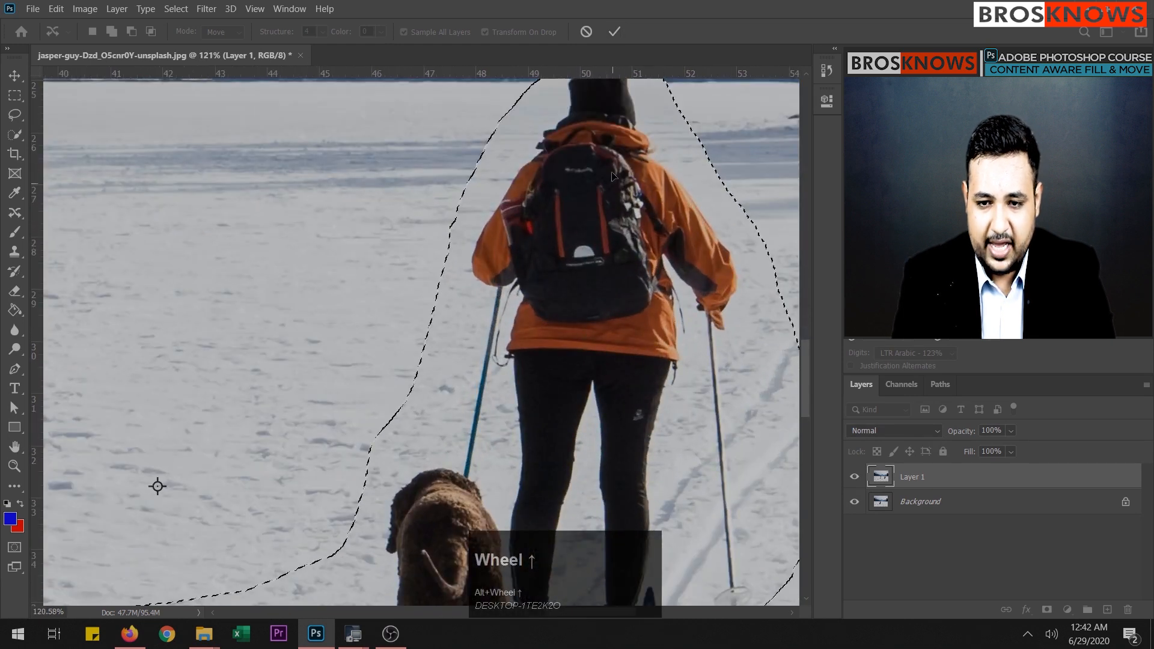
pyautogui.scroll(4, 614, 176)
pyautogui.click(614, 31)
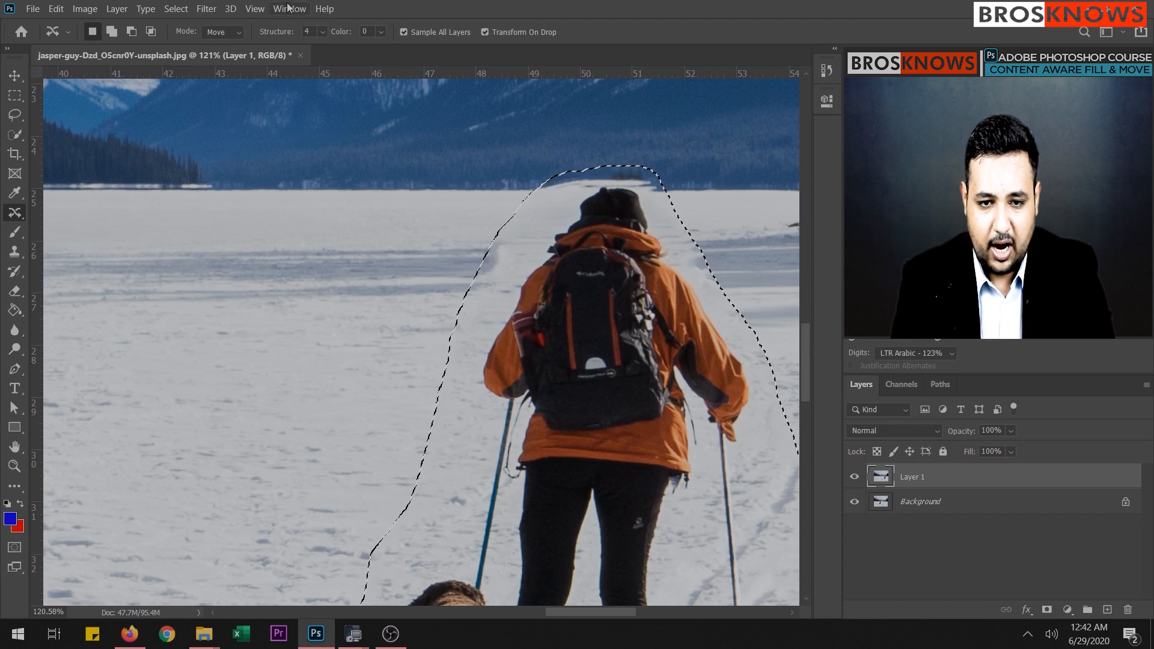
# Set Structure to 1 and undo the content-aware move of the skier and dog.
pyautogui.click(323, 32)
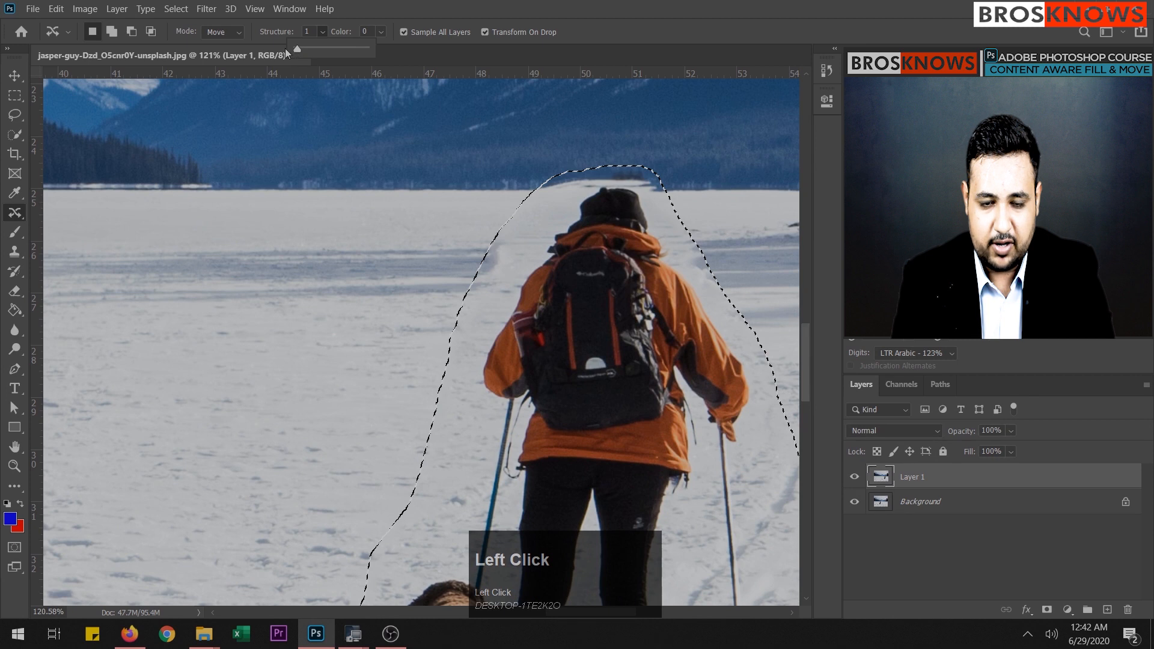
pyautogui.click(342, 18)
pyautogui.hotkey('ctrl', 'z')
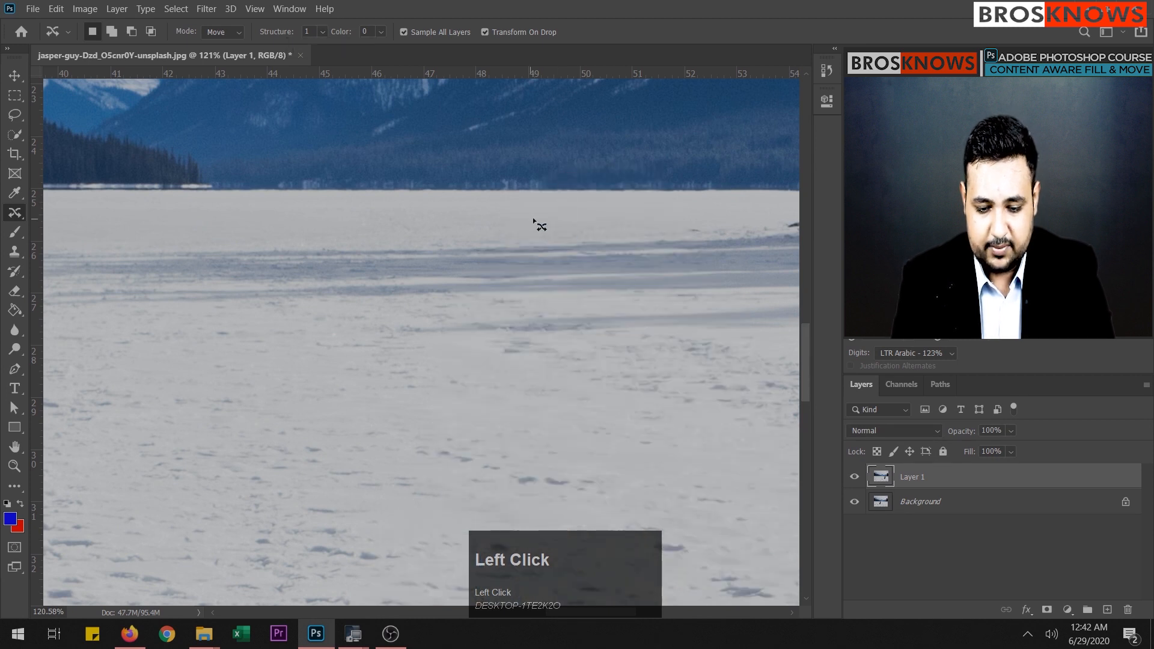
# Content-aware move the skier and dog toward the trees again, using Structure 1, and inspect the blended edges up close.
pyautogui.scroll(-6, 532, 218)
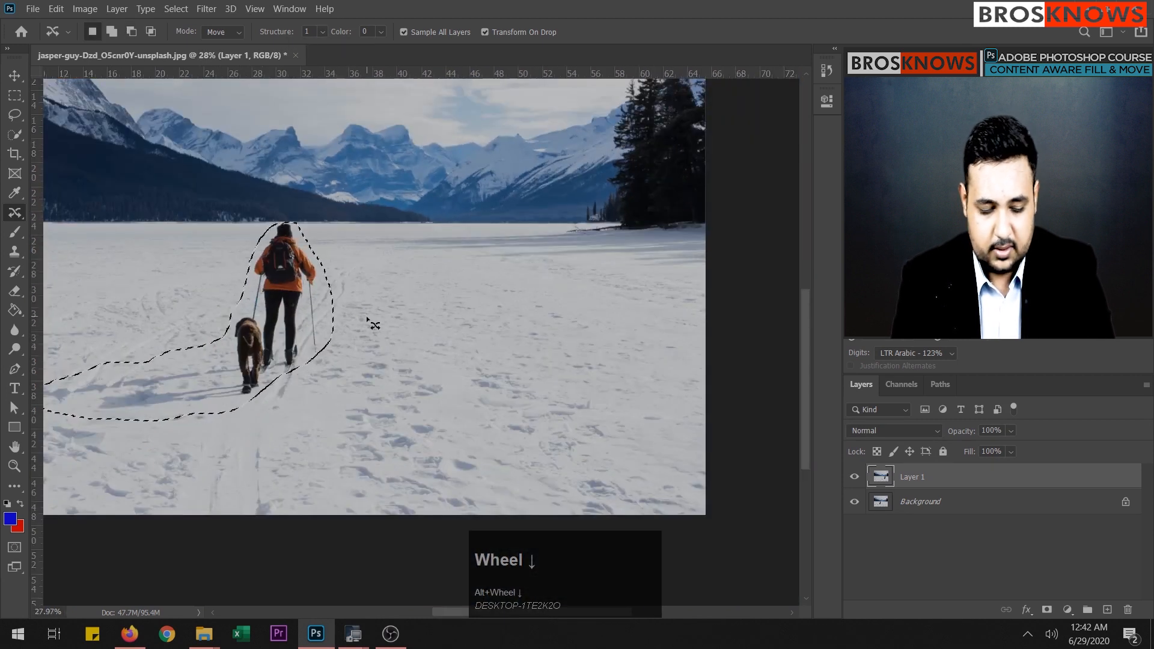
pyautogui.moveTo(355, 295); pyautogui.dragTo(565, 281)
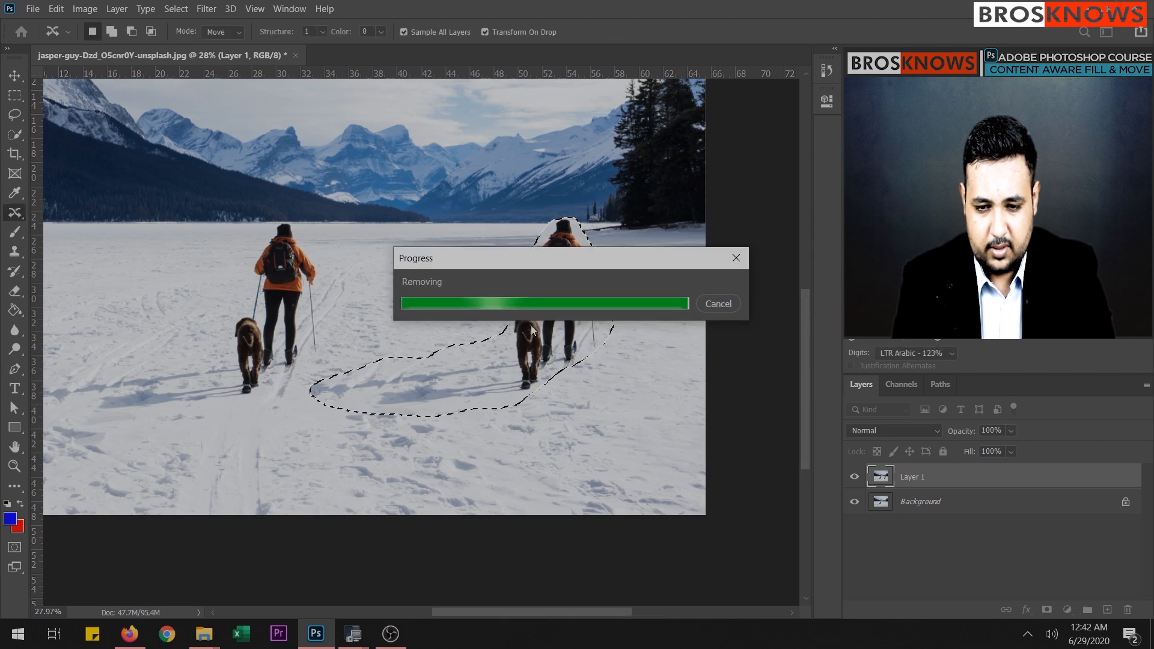
pyautogui.keyDown('alt'); pyautogui.scroll(5, 558, 295); pyautogui.keyUp('alt')
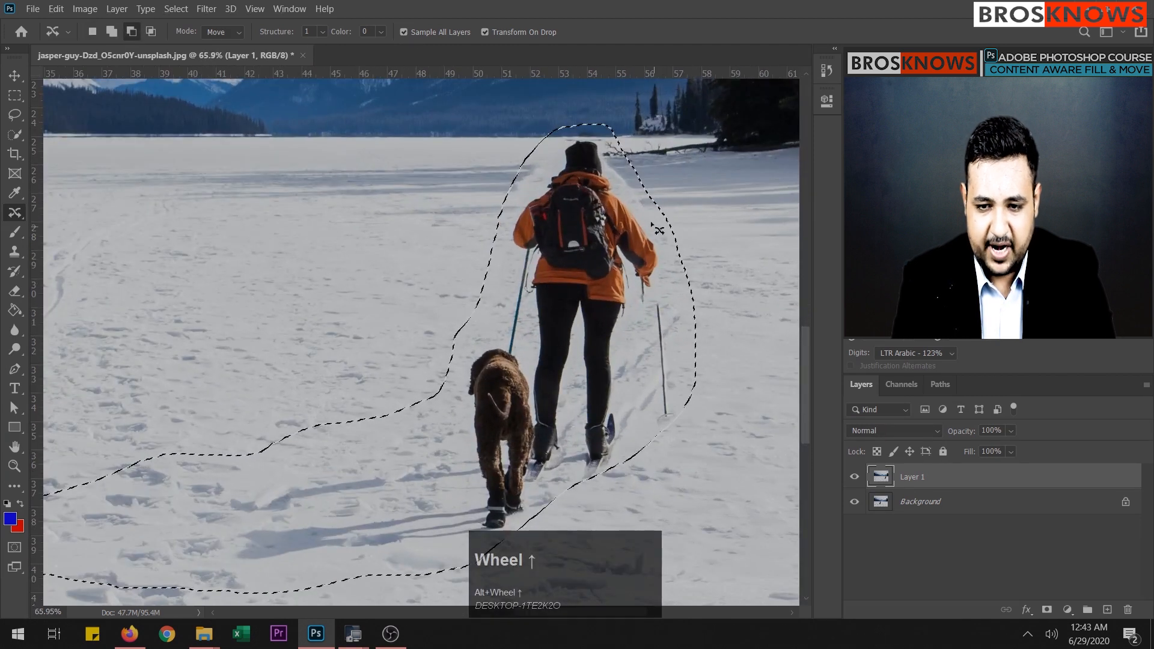
# Undo the last move, set Structure to 5, and content-aware move the skier and dog across the snow again.
pyautogui.scroll(-4, 442, 424)
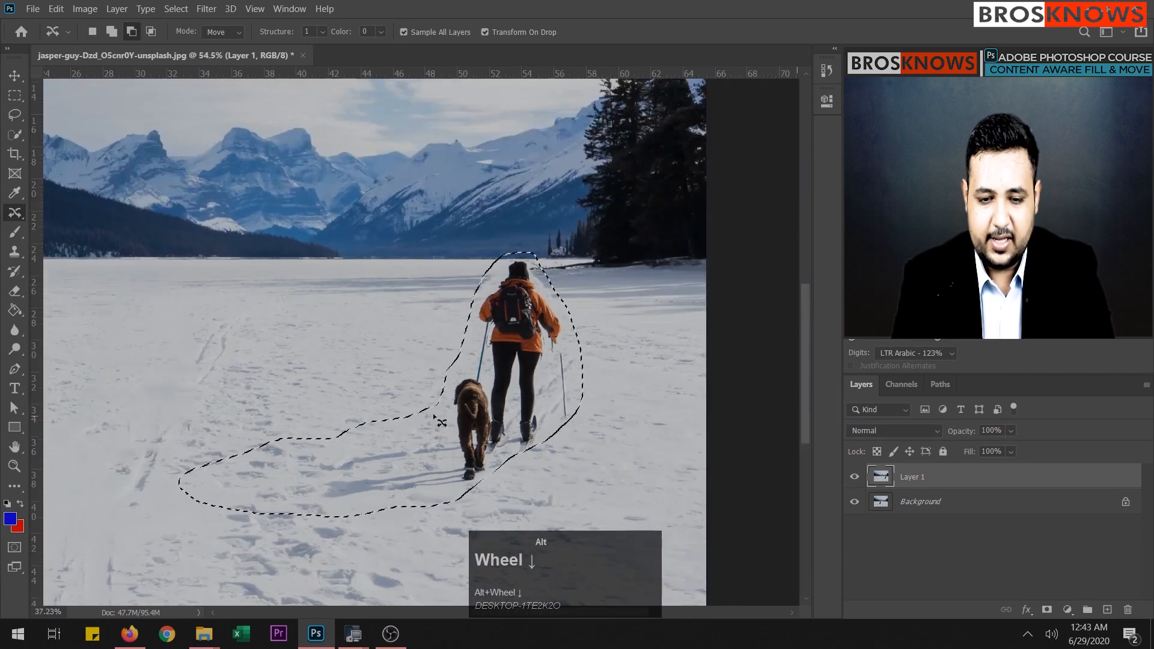
pyautogui.click(326, 29)
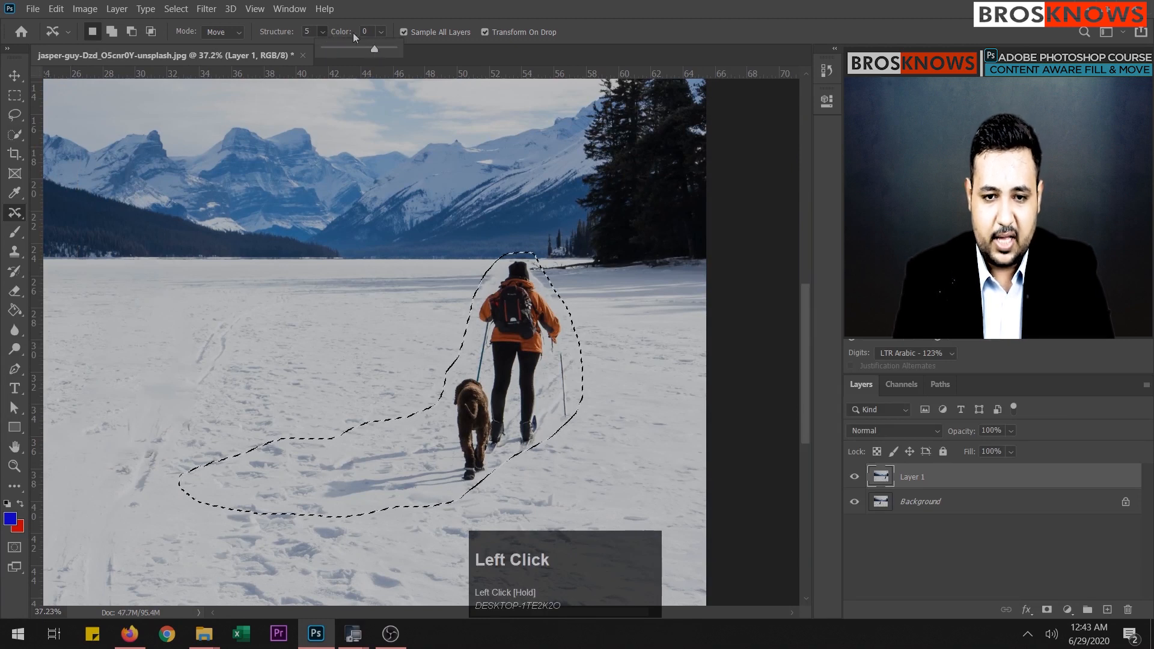
pyautogui.click(327, 30)
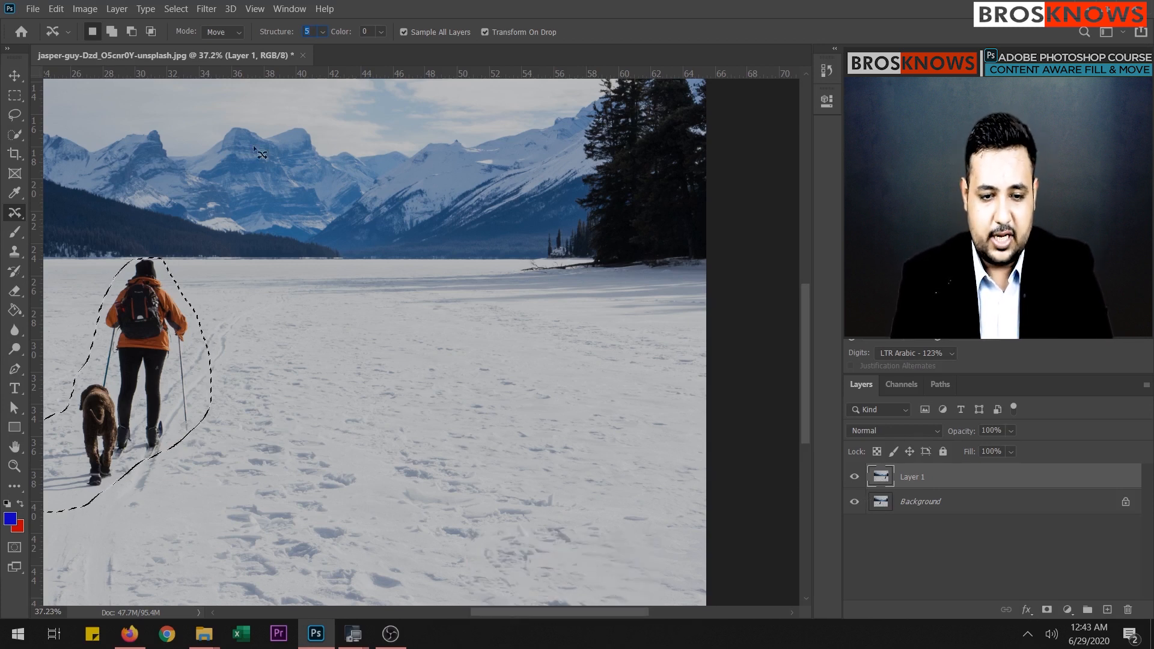
pyautogui.moveTo(156, 323); pyautogui.dragTo(420, 340)
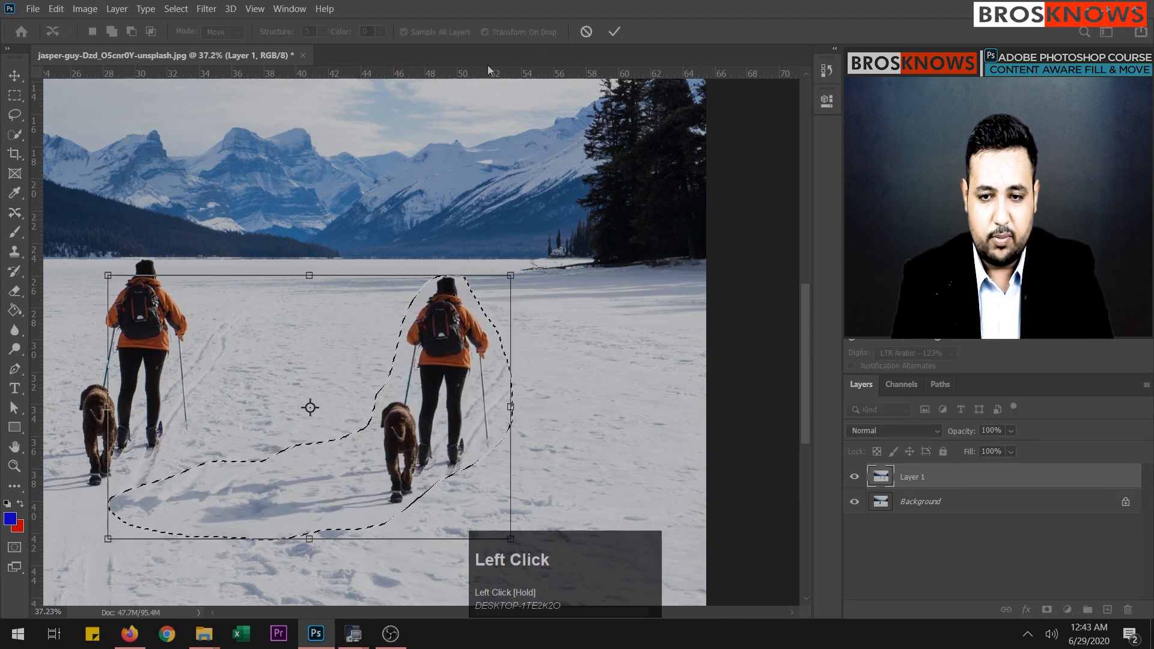
pyautogui.click(614, 31)
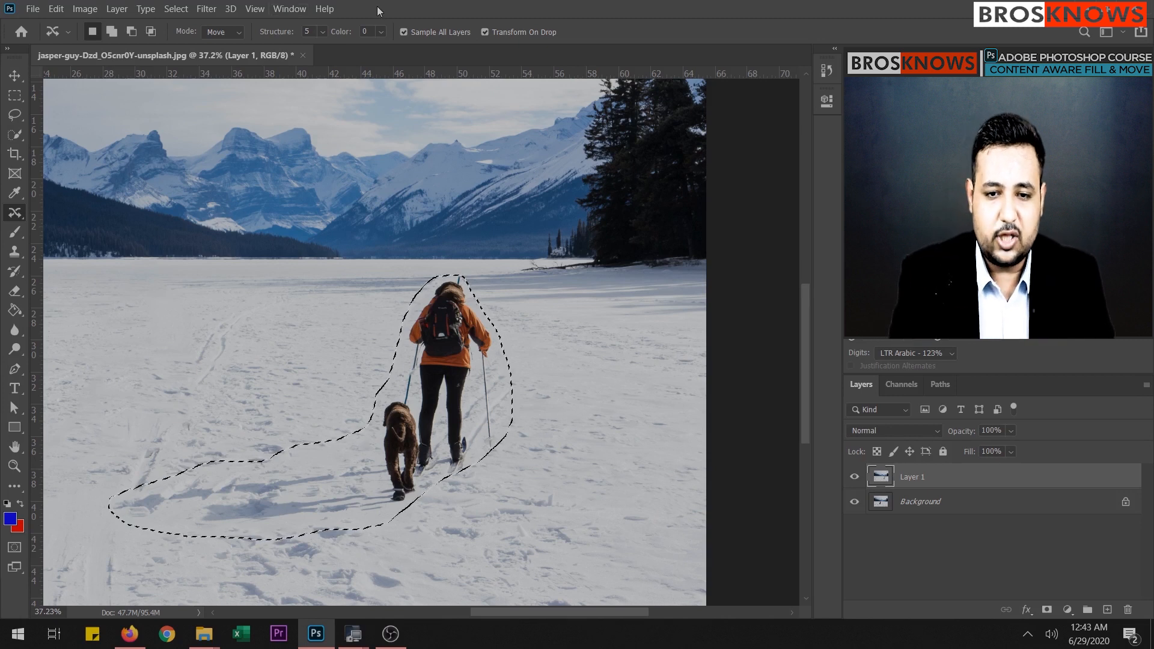
# Set Color to 6, repeat the content-aware move of the skier and dog, and inspect the blending around the skier's head.
pyautogui.click(380, 32)
pyautogui.moveTo(383, 48); pyautogui.dragTo(421, 51)
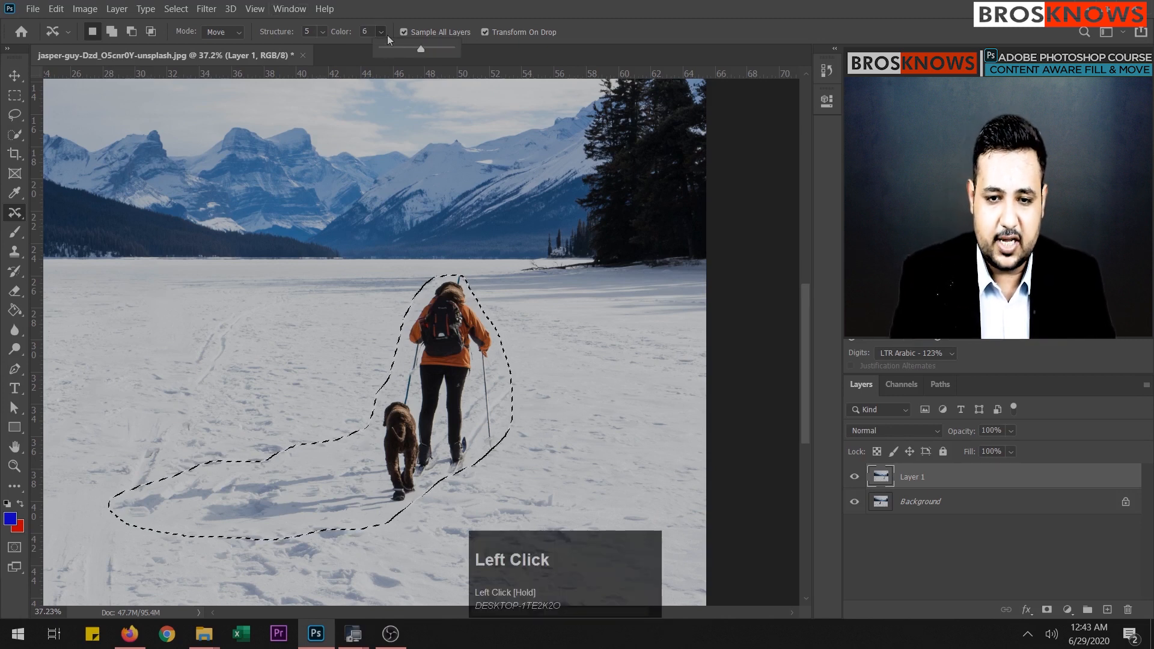
pyautogui.click(392, 40)
pyautogui.moveTo(149, 344); pyautogui.dragTo(467, 377)
pyautogui.doubleClick(466, 377)
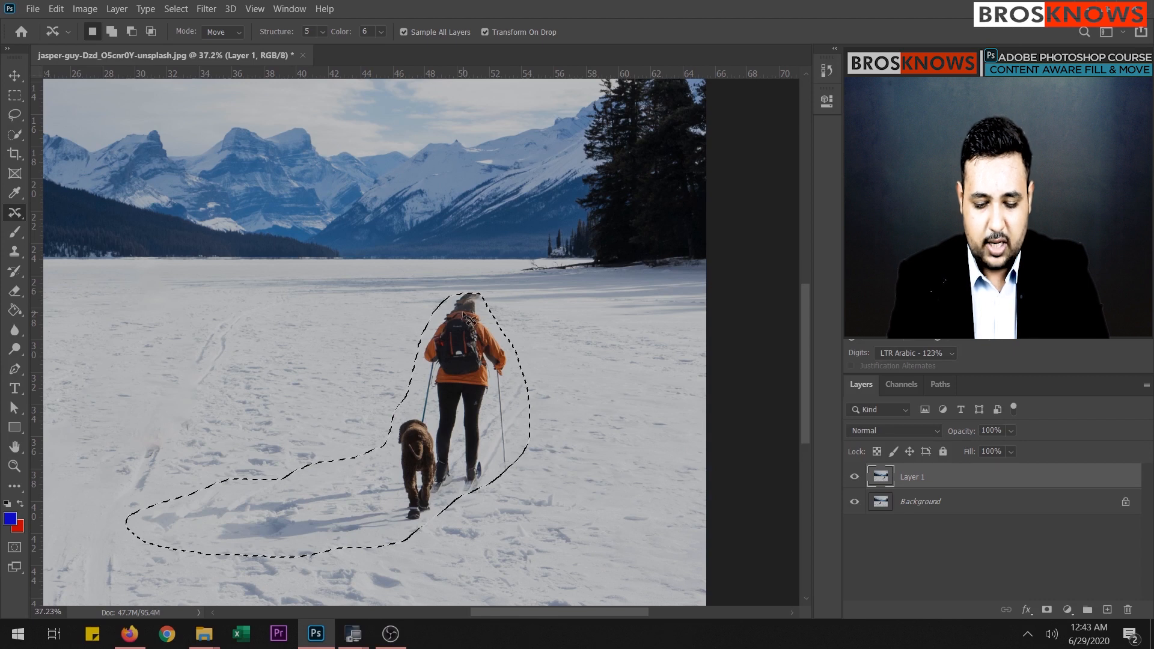
pyautogui.scroll(5, 478, 312)
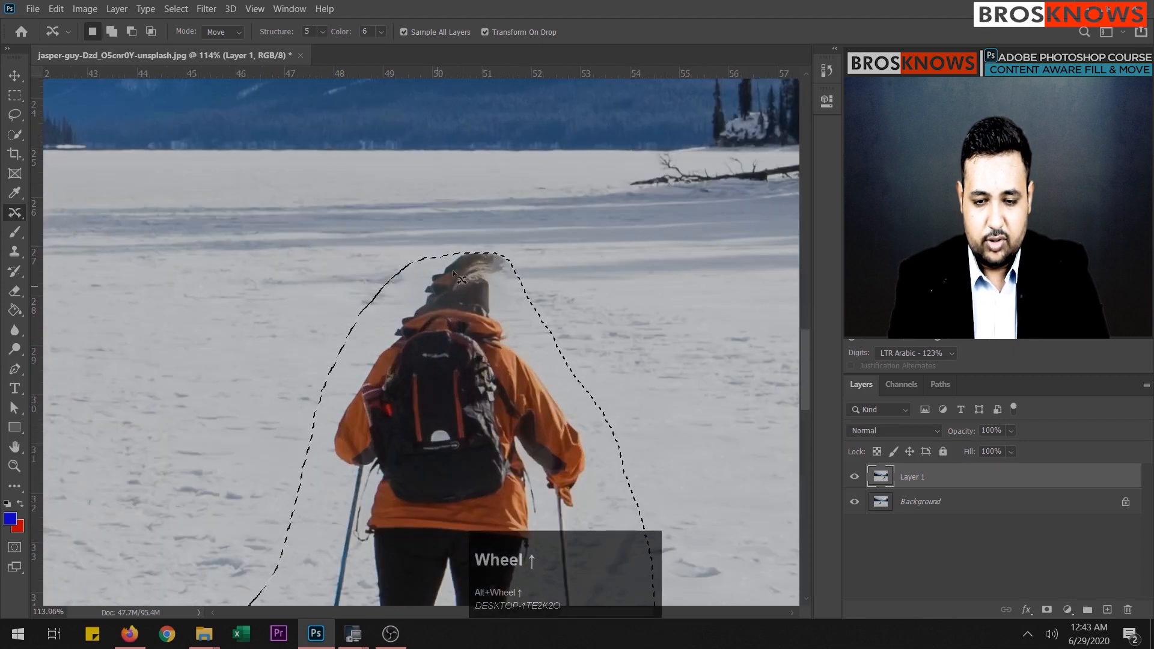
# Undo the content-aware move made with Color 6 so the skier and dog are back in their original place.
pyautogui.hotkey('ctrl', 'z')
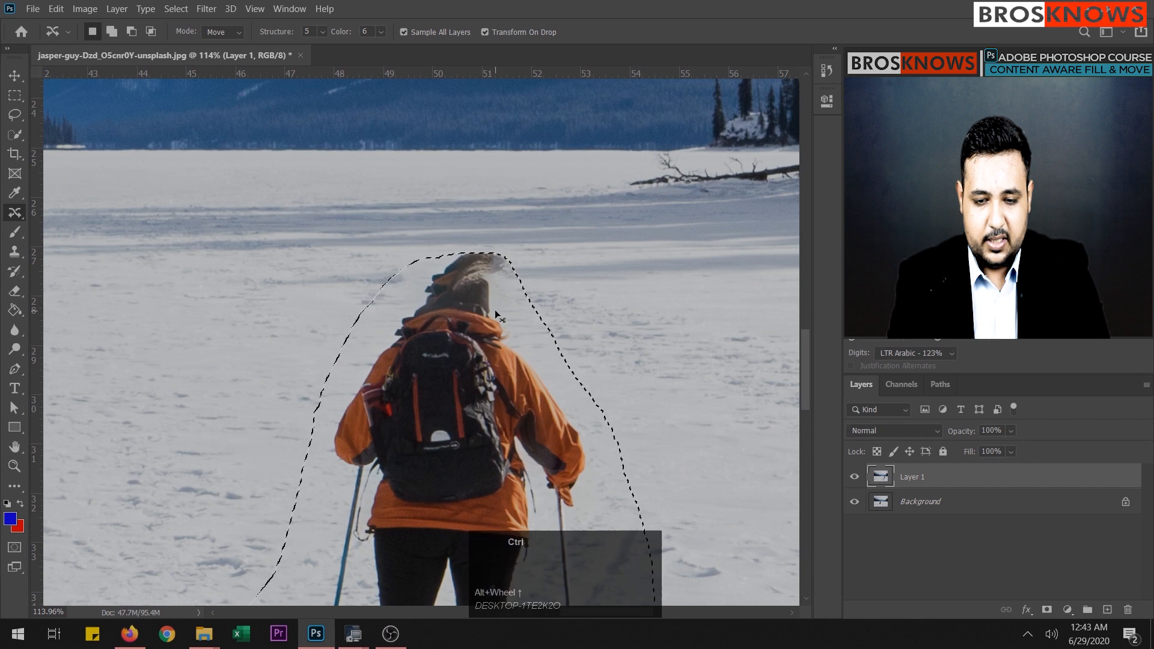
pyautogui.scroll(-4, 384, 289)
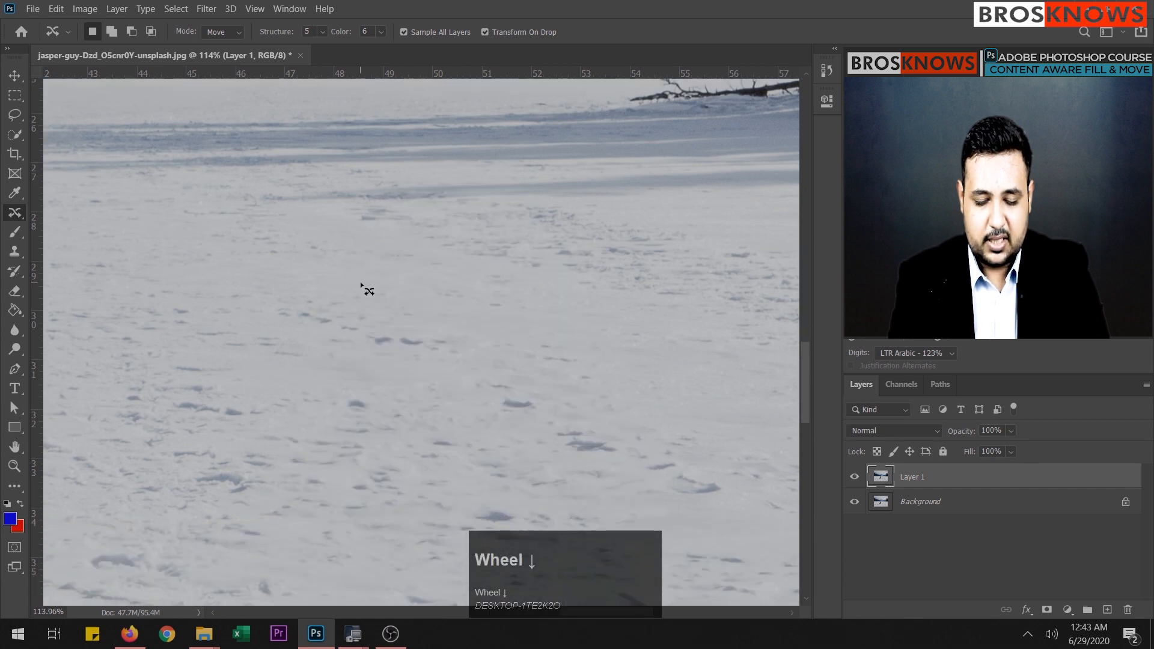
pyautogui.keyDown('alt'); pyautogui.scroll(-2, 361, 284); pyautogui.keyUp('alt')
pyautogui.keyDown('alt'); pyautogui.scroll(-3, 364, 288); pyautogui.keyUp('alt')
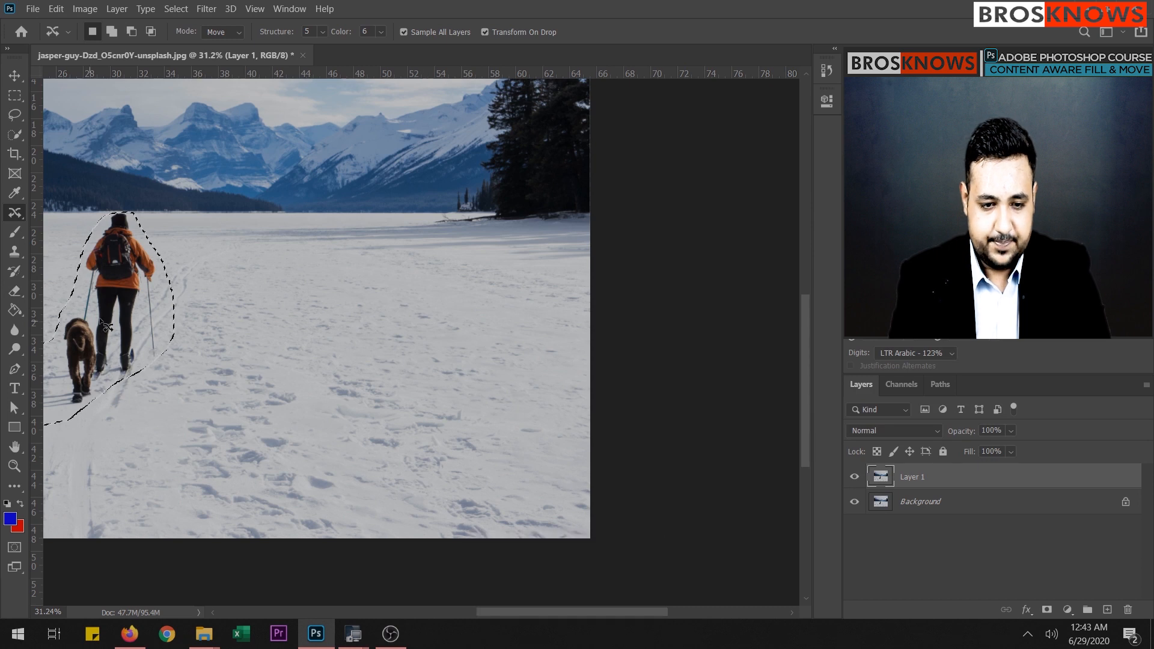
pyautogui.press('space')
pyautogui.moveTo(199, 304); pyautogui.dragTo(562, 314)
pyautogui.scroll(1, 515, 290)
pyautogui.scroll(1, 515, 290)
pyautogui.press('space')
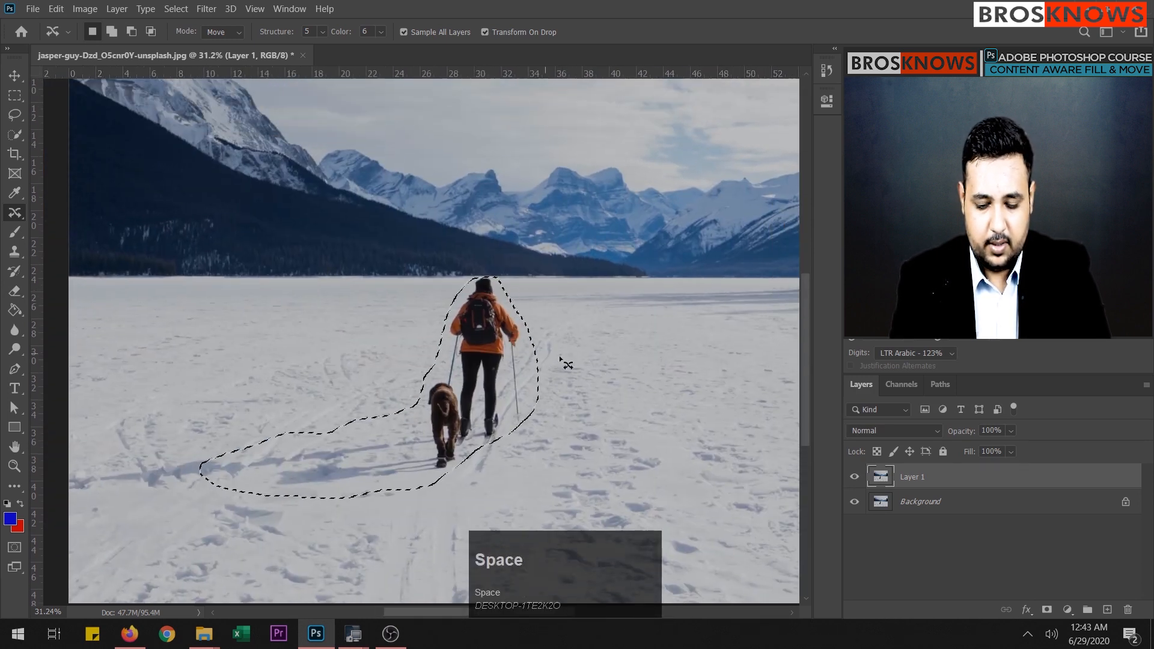
# Loosely outline the skier's upper body and legs above the knees, extend it slightly upward in Extend mode, and deselect.
pyautogui.scroll(4, 539, 364)
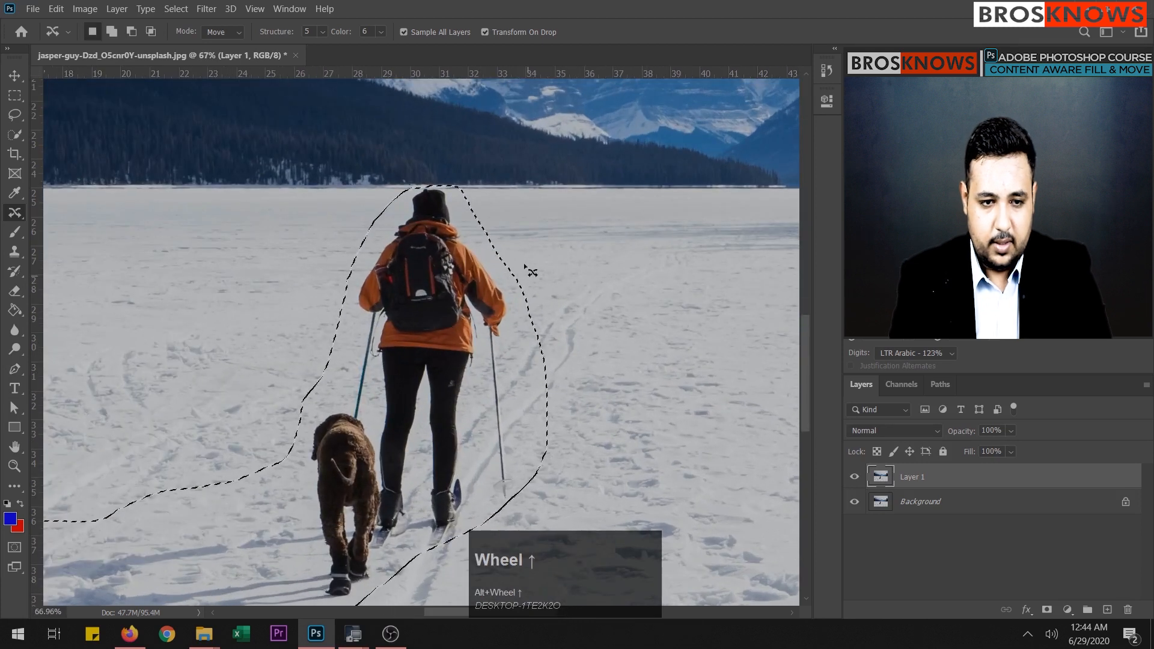
pyautogui.click(149, 265)
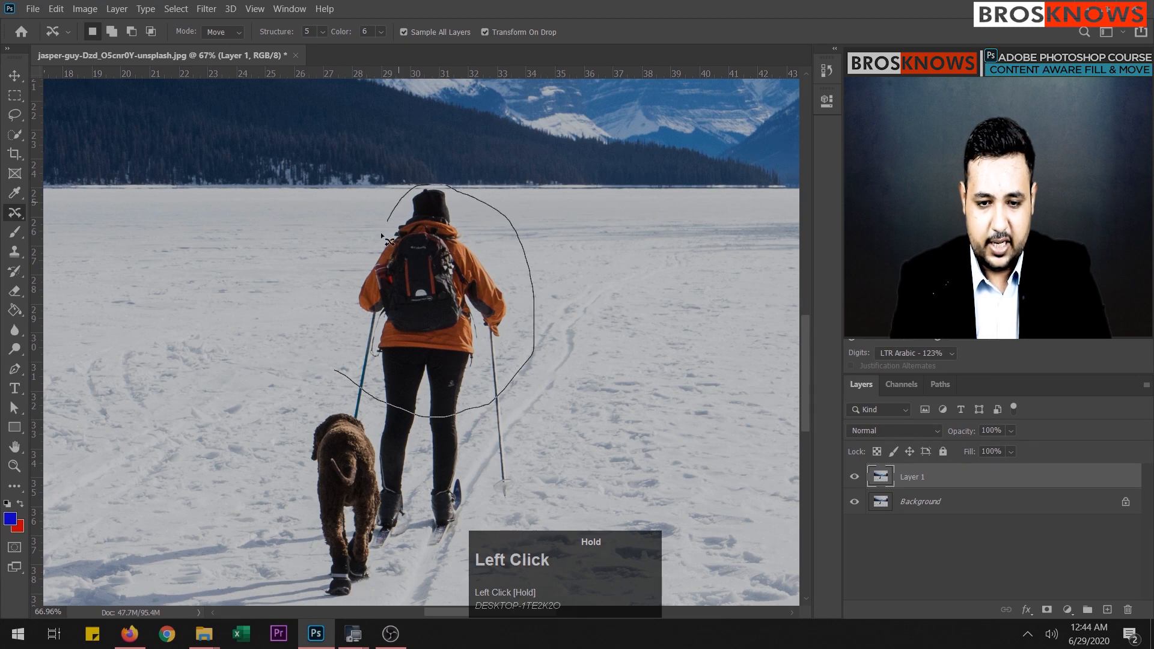
pyautogui.moveTo(341, 296); pyautogui.dragTo(342, 298)
pyautogui.click(235, 32)
pyautogui.click(233, 57)
pyautogui.moveTo(421, 291); pyautogui.dragTo(423, 259)
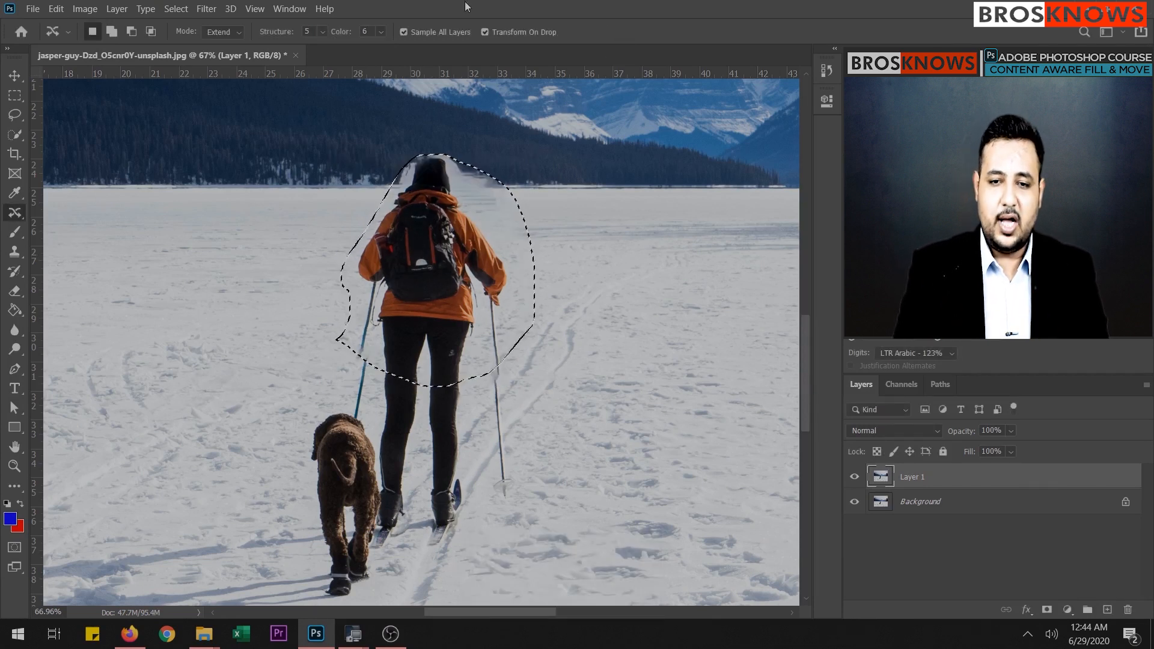
pyautogui.click(217, 307)
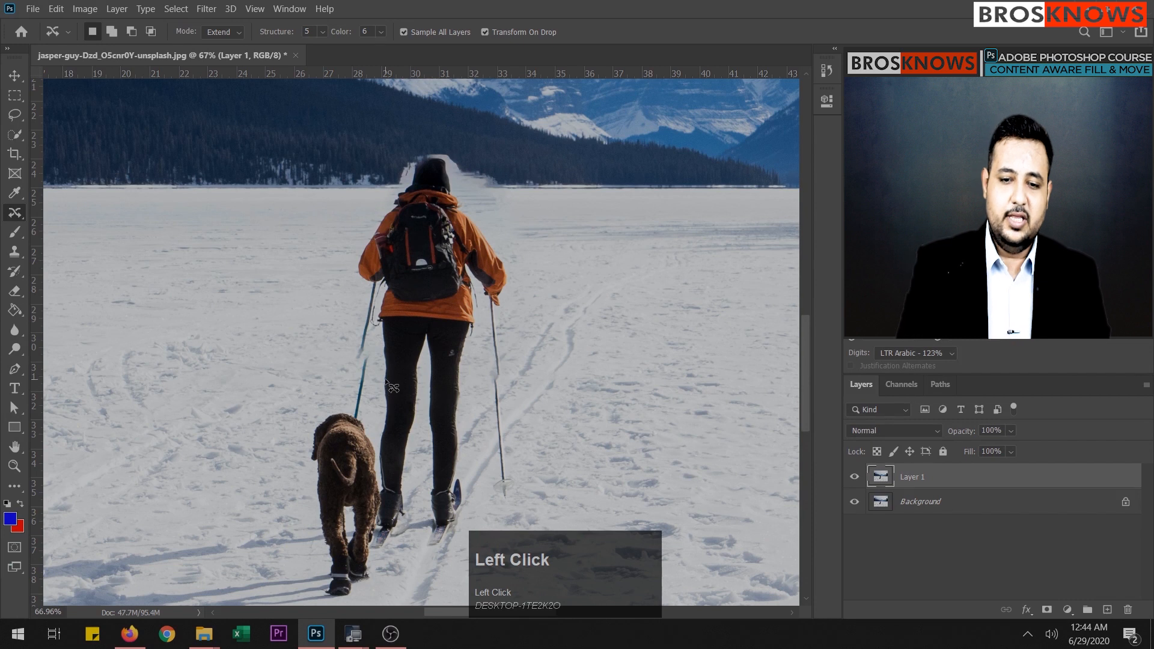